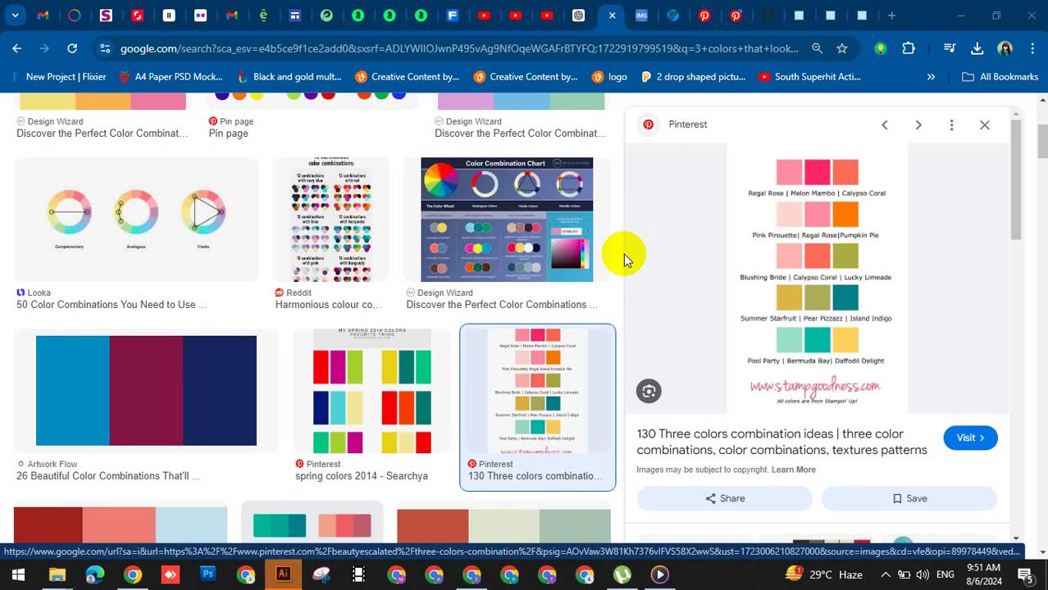
# - Search Google Images for '3 colors that look good together'
pyautogui.doubleClick(402, 49)
pyautogui.write('3')
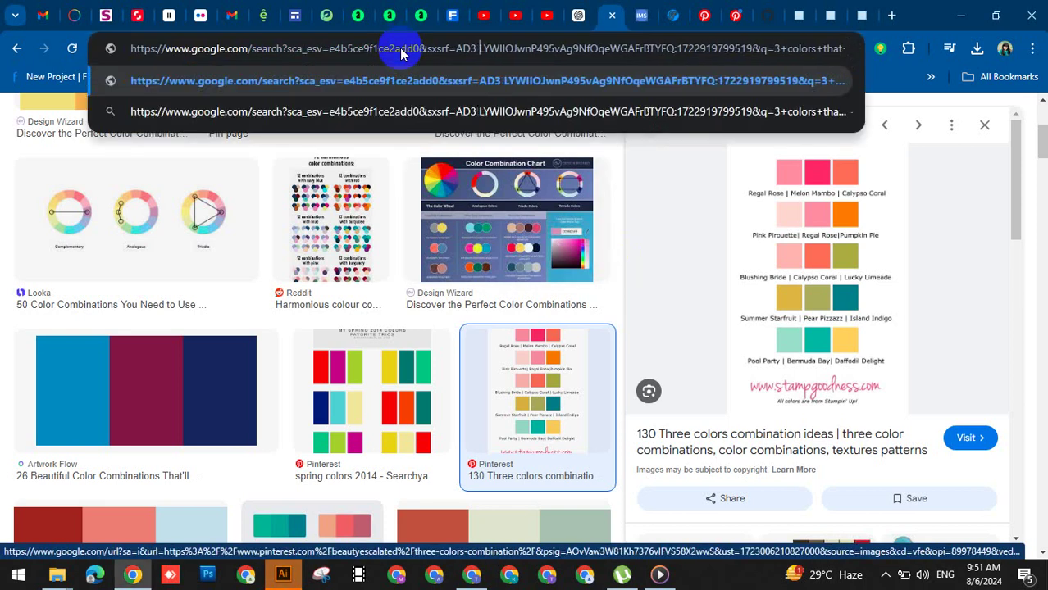
pyautogui.tripleClick(402, 51)
pyautogui.write('3')
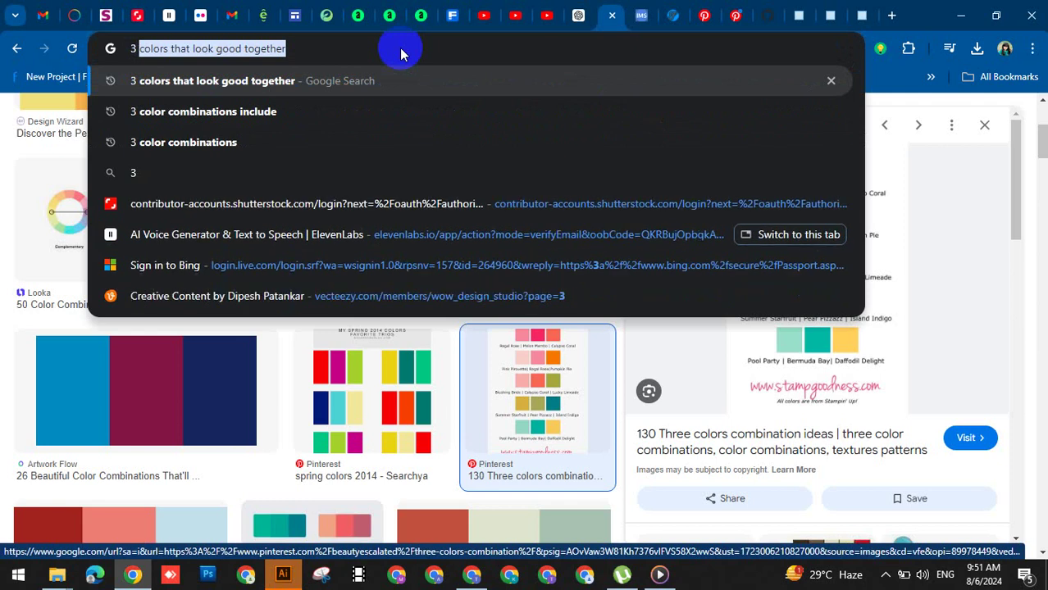
pyautogui.press('Return')
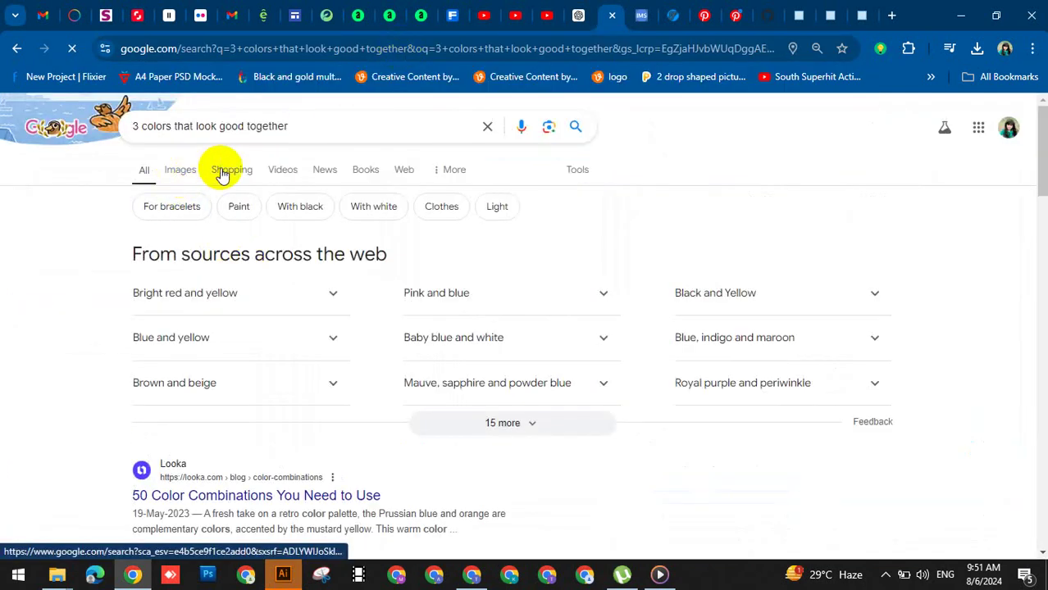
pyautogui.click(177, 169)
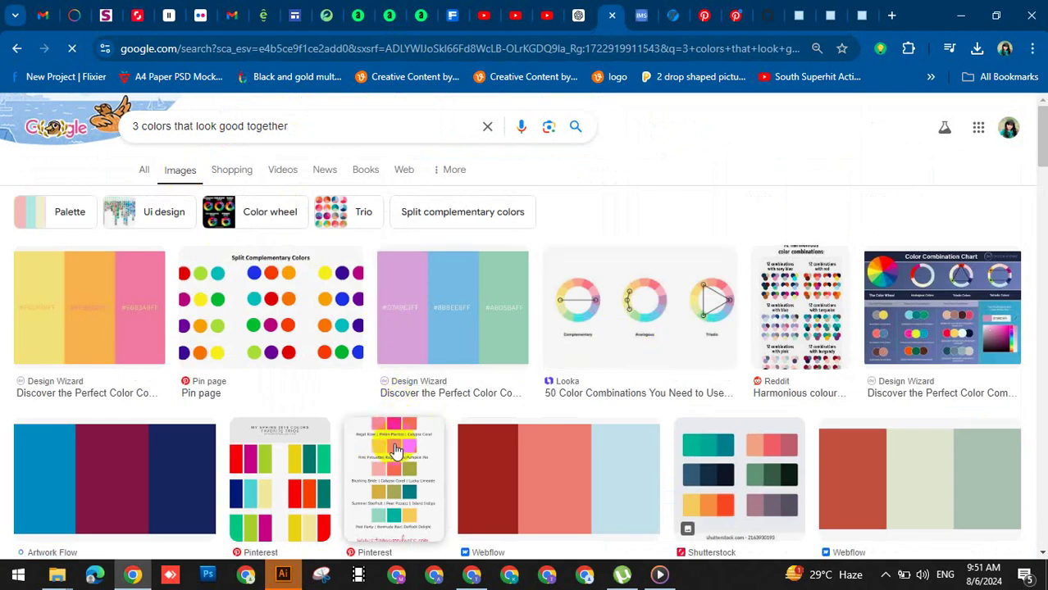
# - Open the Pinterest three-colour combination chart and copy its image
pyautogui.click(426, 486)
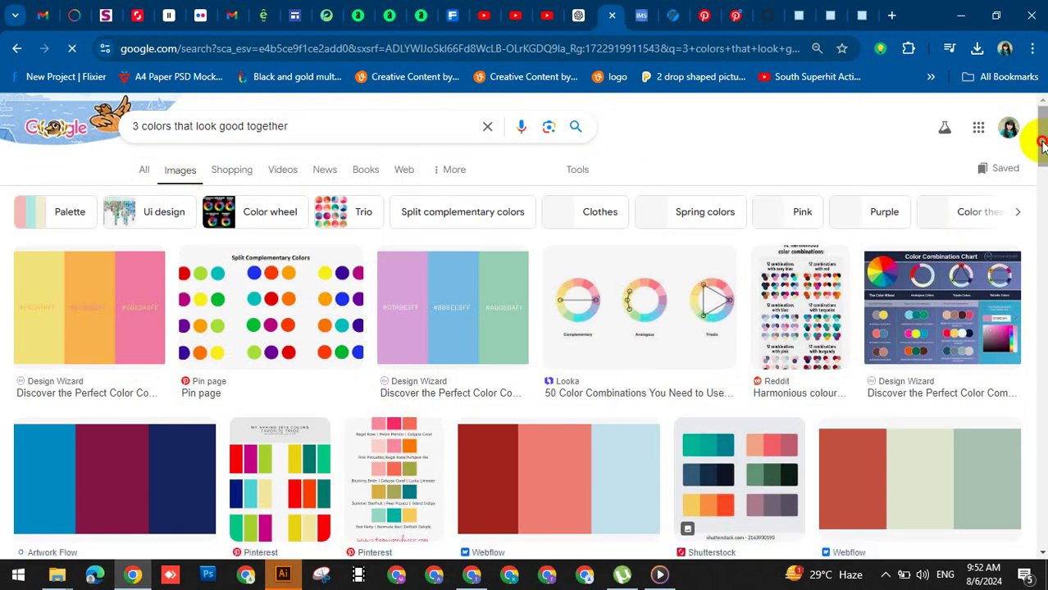
pyautogui.moveTo(1041, 145); pyautogui.dragTo(1041, 176)
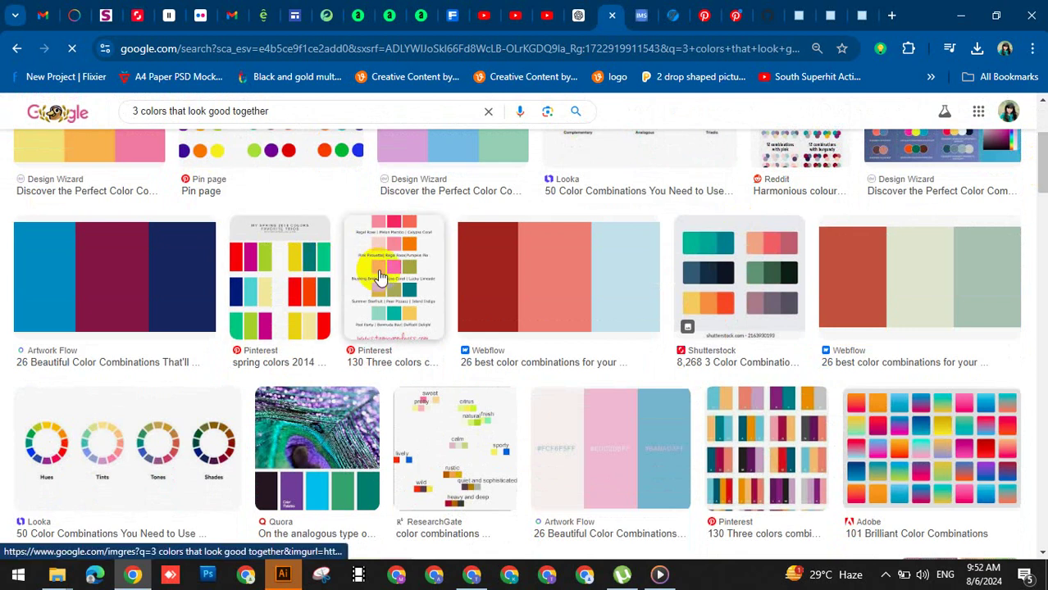
pyautogui.click(375, 351)
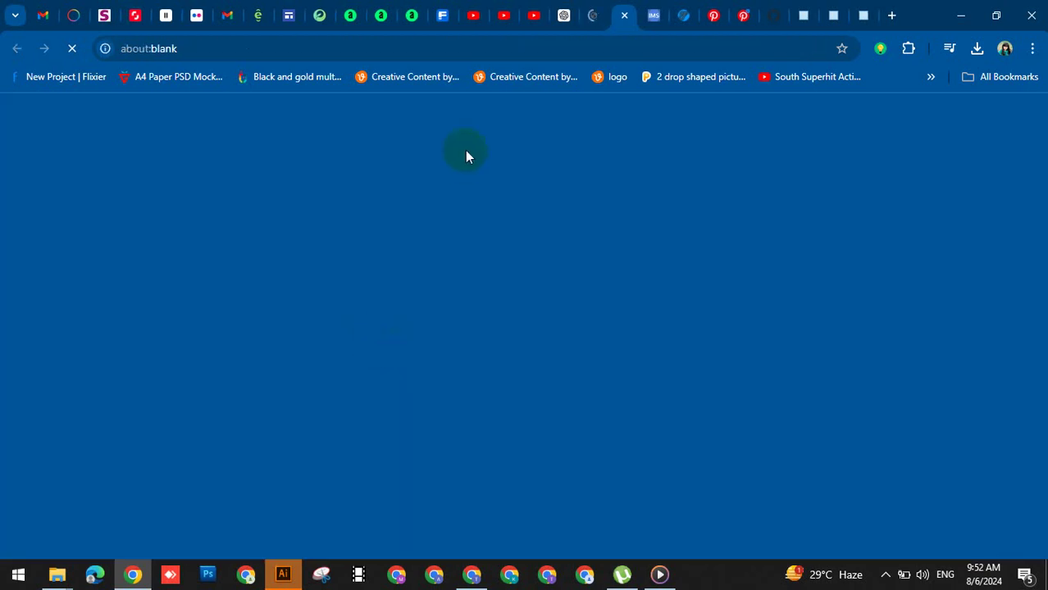
pyautogui.click(592, 10)
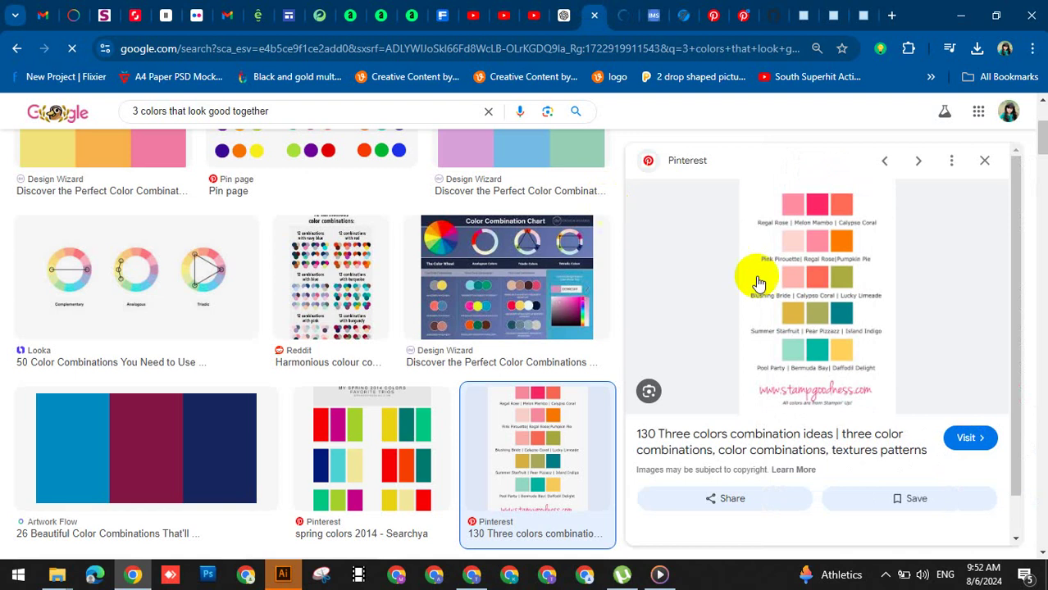
pyautogui.rightClick(814, 300)
pyautogui.scroll(-1, 869, 259)
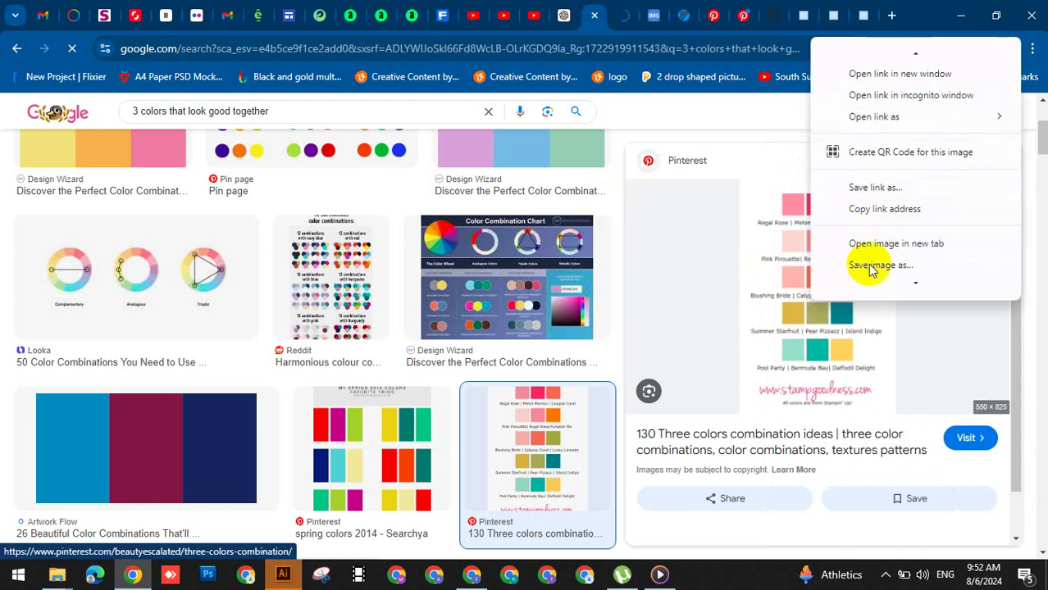
pyautogui.scroll(-1, 871, 270)
pyautogui.click(871, 263)
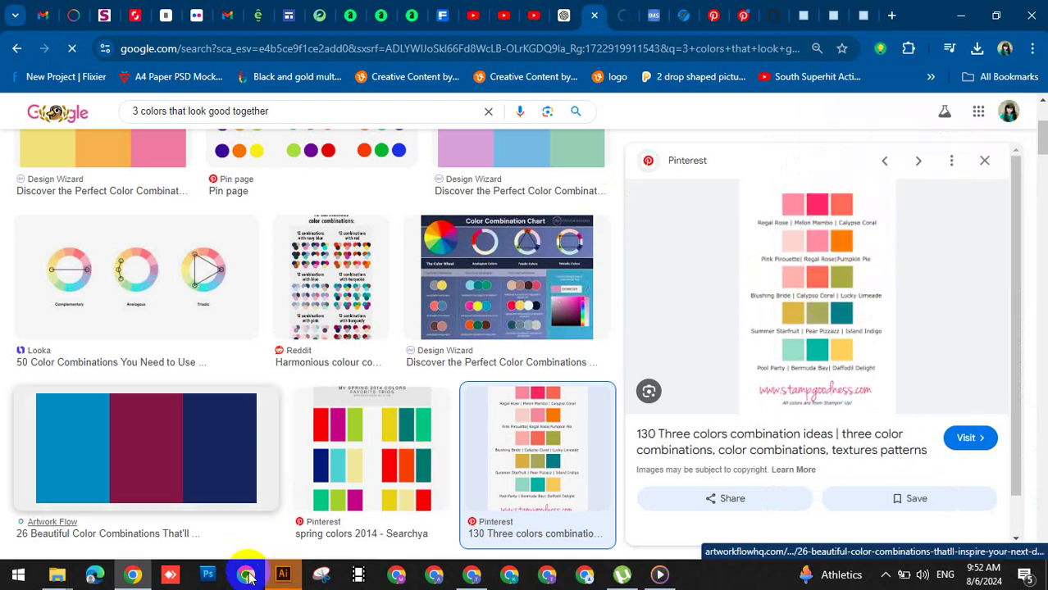
# - Create a new 8 × 4 in Illustrator document with units in inches
pyautogui.click(283, 574)
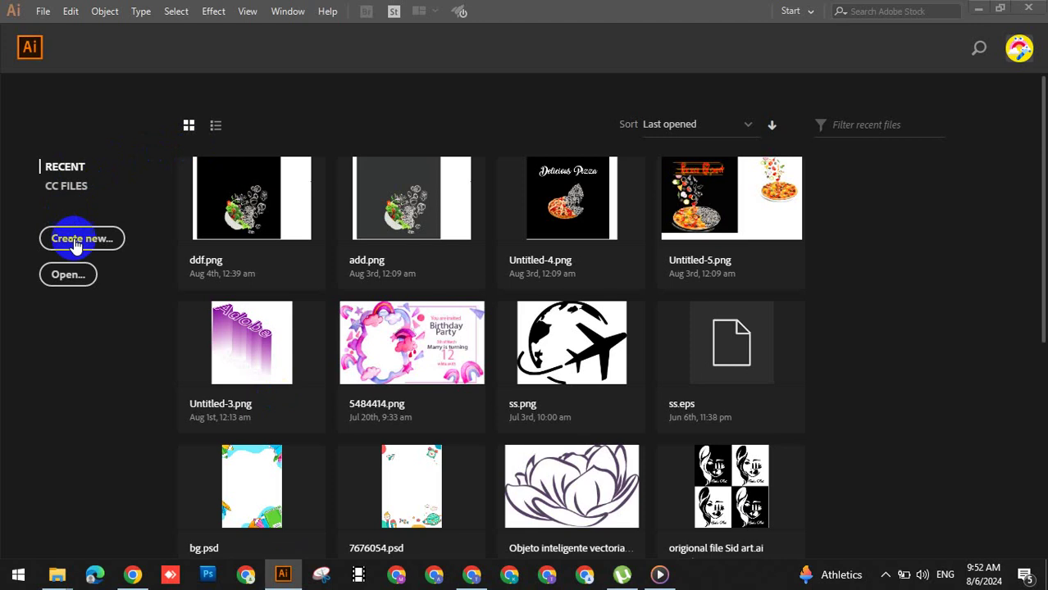
pyautogui.click(77, 241)
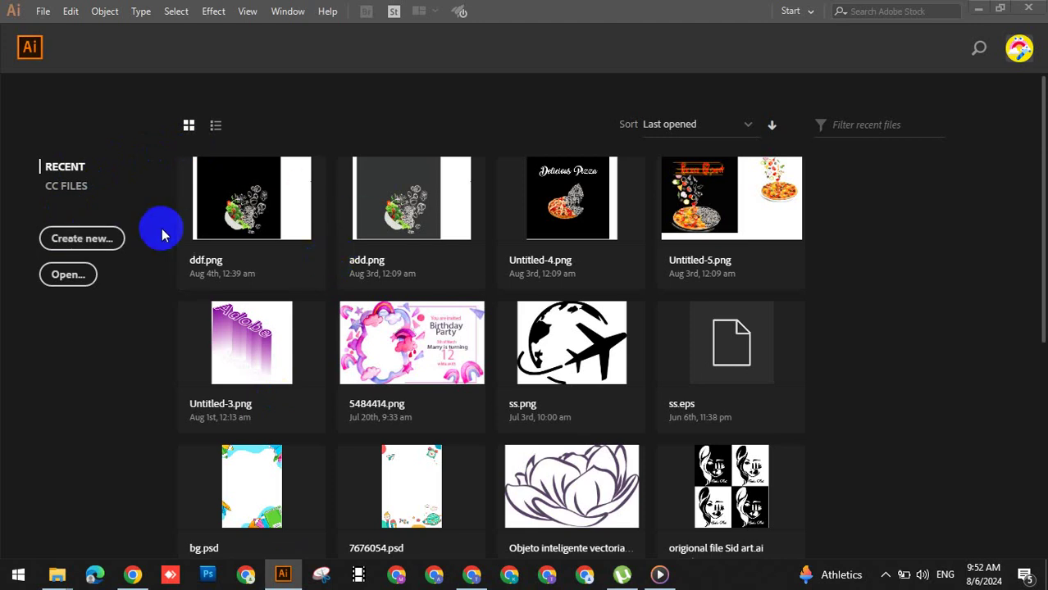
pyautogui.click(84, 241)
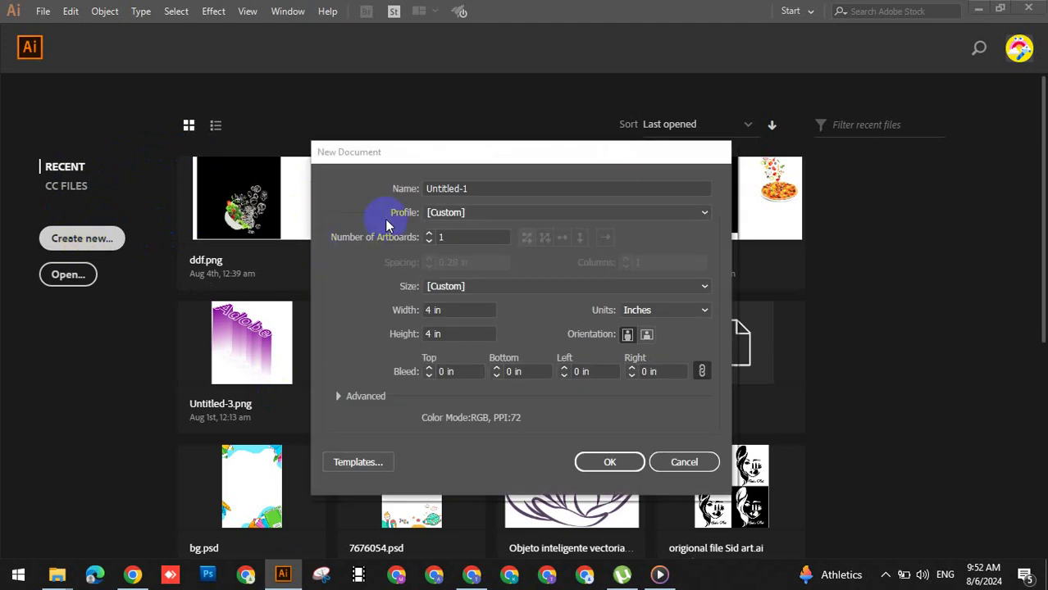
pyautogui.click(632, 319)
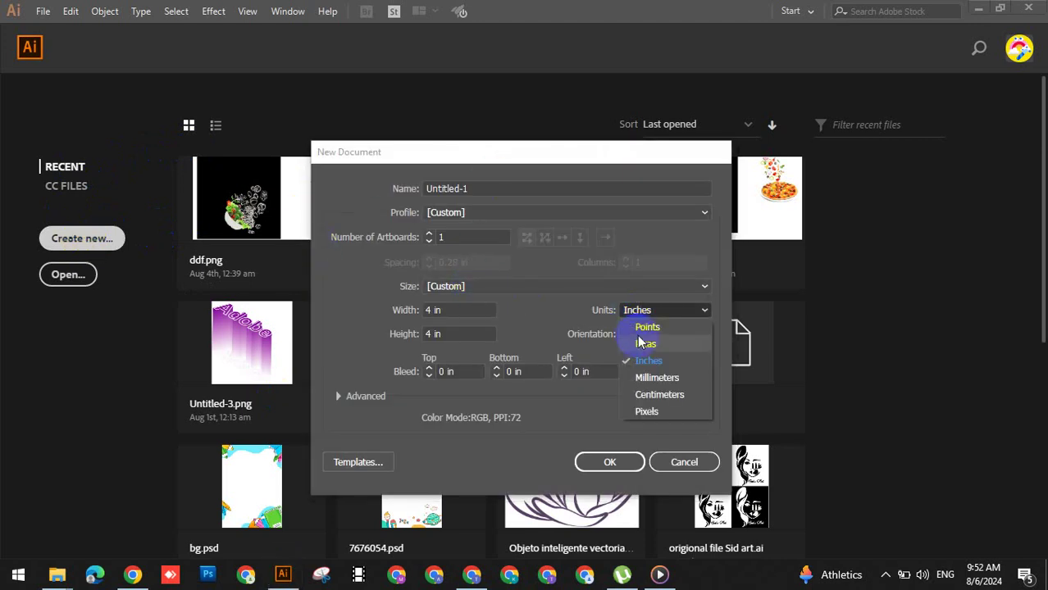
pyautogui.click(402, 309)
pyautogui.click(424, 313)
pyautogui.write('8')
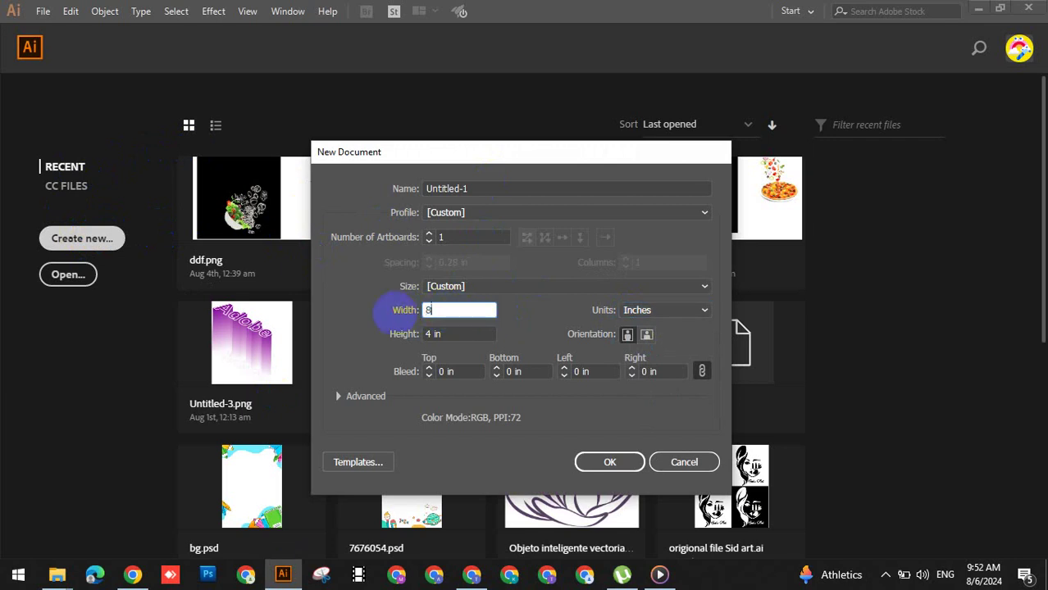
pyautogui.click(609, 462)
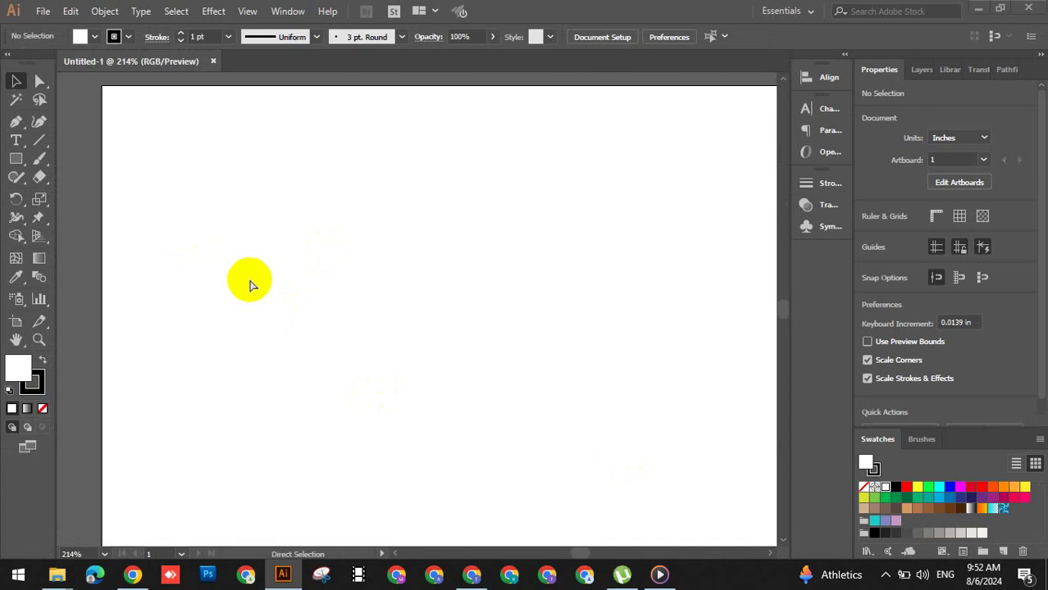
# - Paste the colour chart, sample its pink first swatch, and draw a pink rectangle
pyautogui.hotkey('ctrl', 'v')
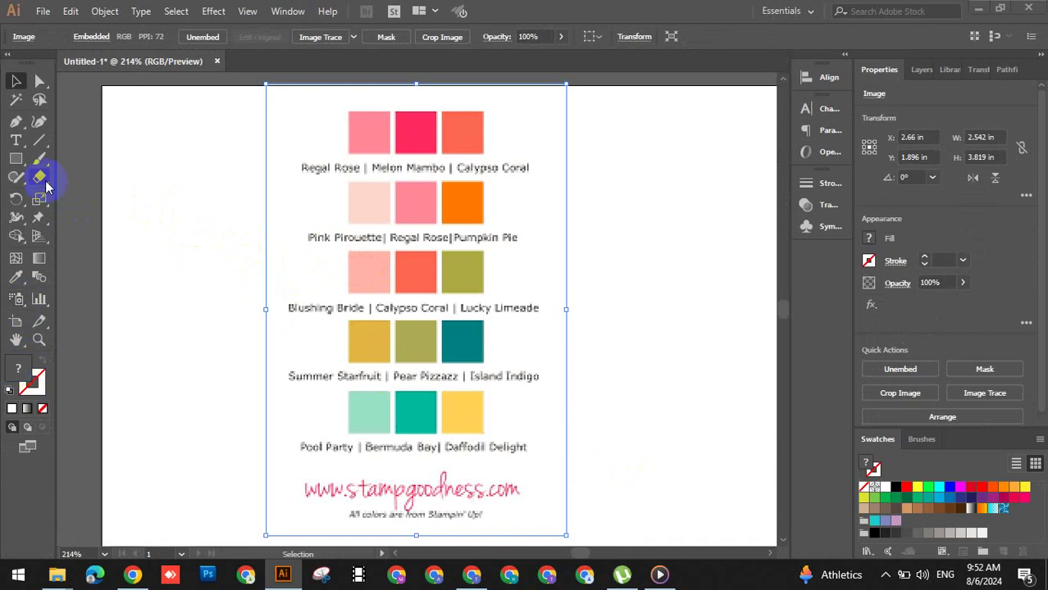
pyautogui.click(17, 279)
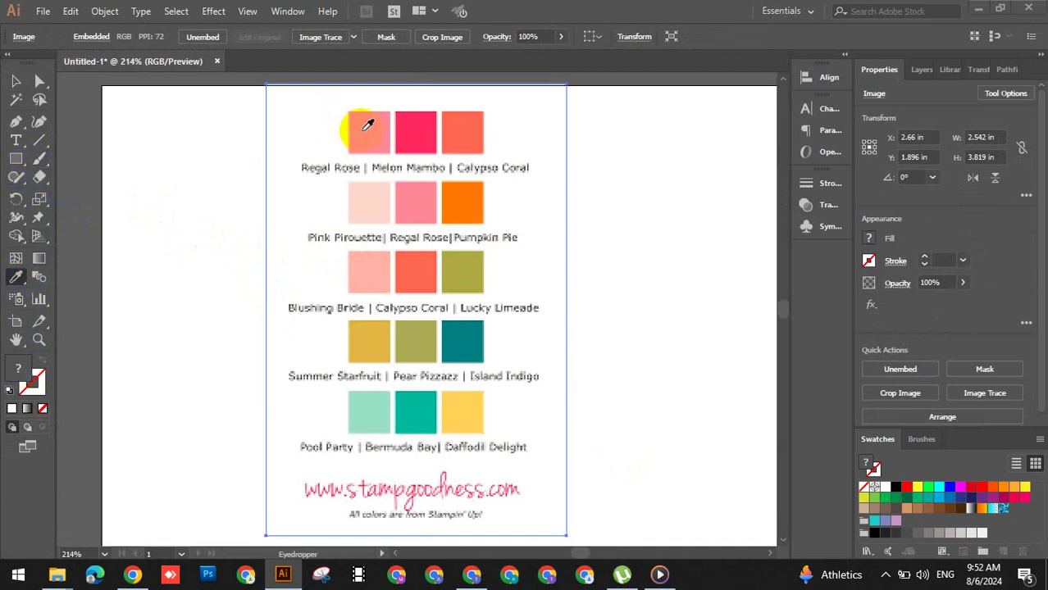
pyautogui.click(373, 125)
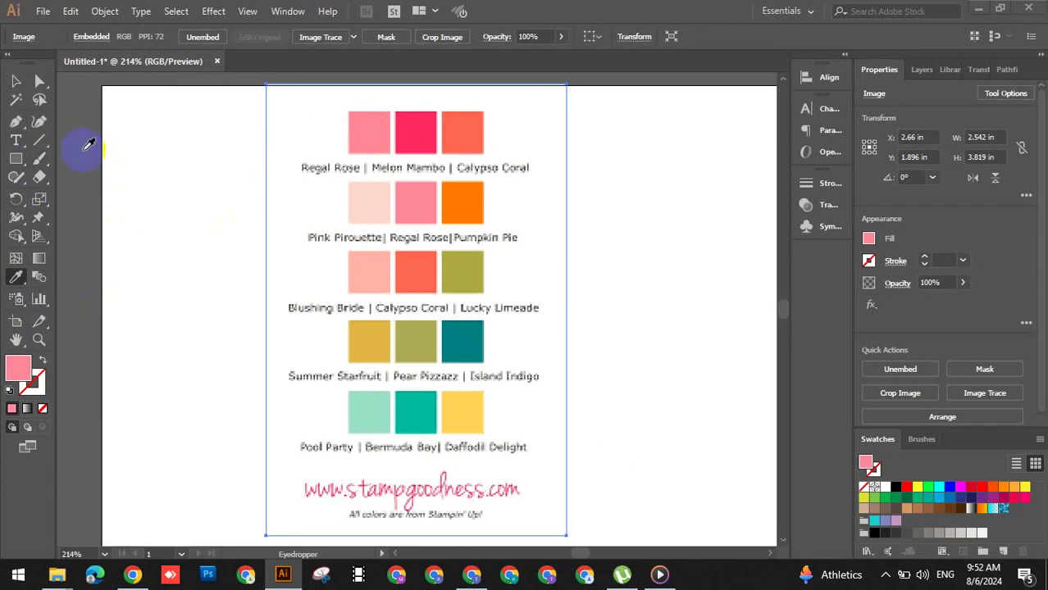
pyautogui.click(15, 158)
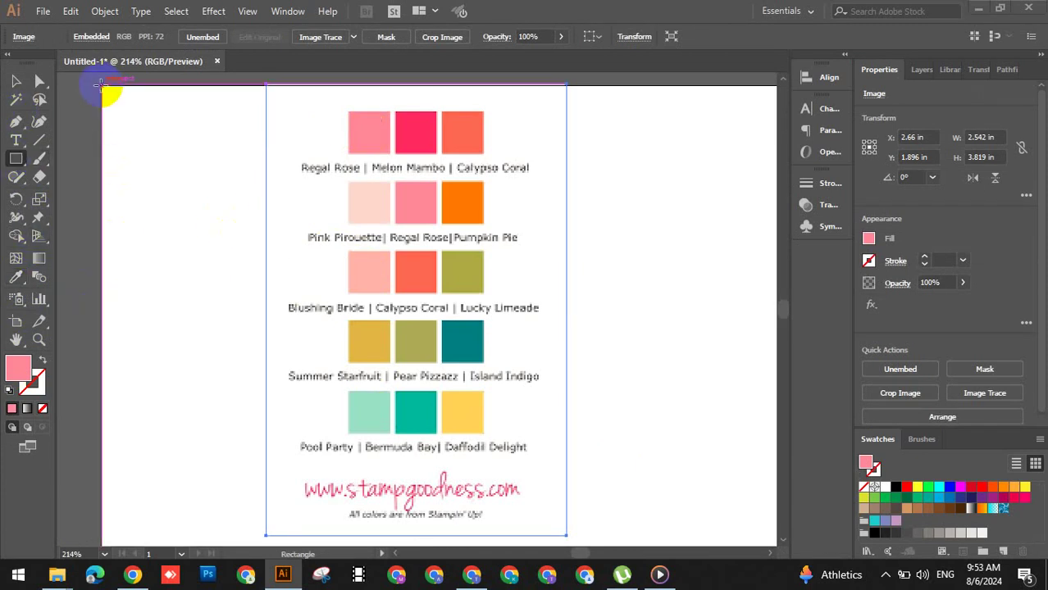
pyautogui.moveTo(109, 96)
pyautogui.mouseDown()
pyautogui.moveTo(516, 429)
pyautogui.moveTo(280, 453)
pyautogui.mouseUp()
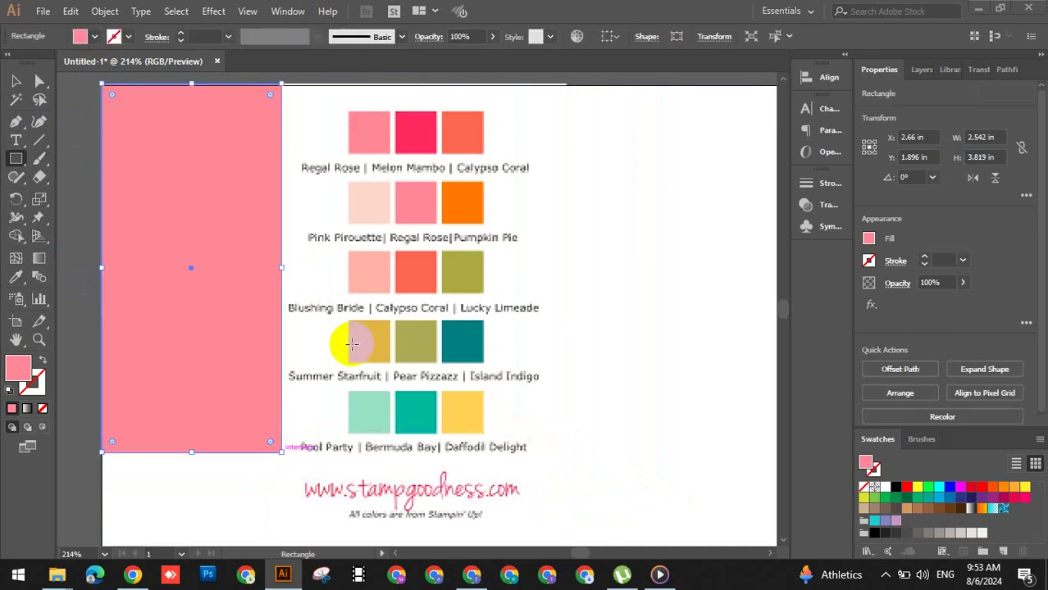
# - Move the pasted colour chart off the artboard to the left
pyautogui.click(38, 82)
pyautogui.moveTo(222, 145); pyautogui.dragTo(92, 208)
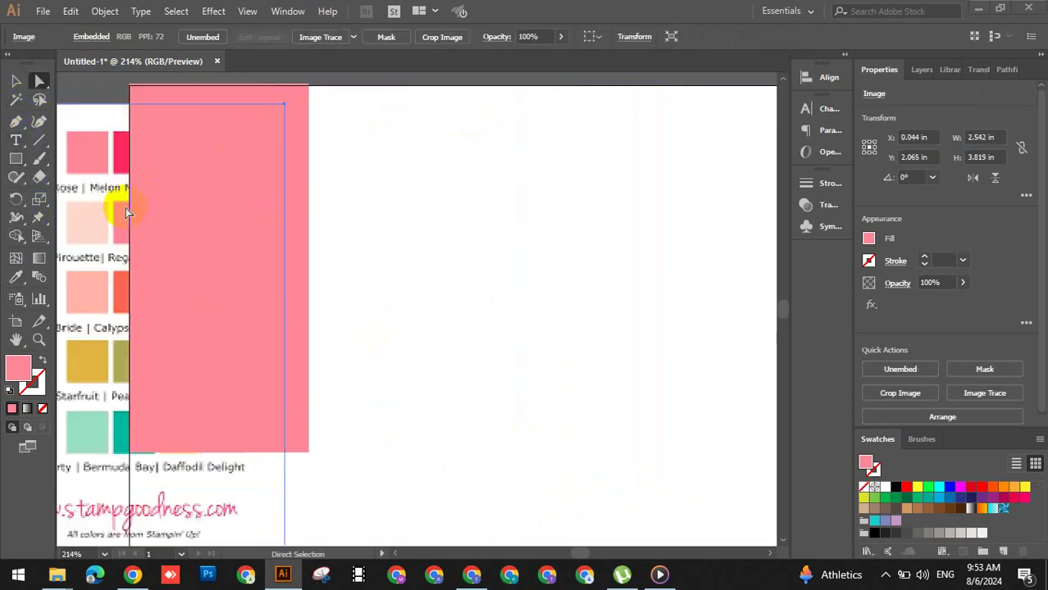
pyautogui.moveTo(92, 207); pyautogui.dragTo(65, 215)
pyautogui.click(272, 223)
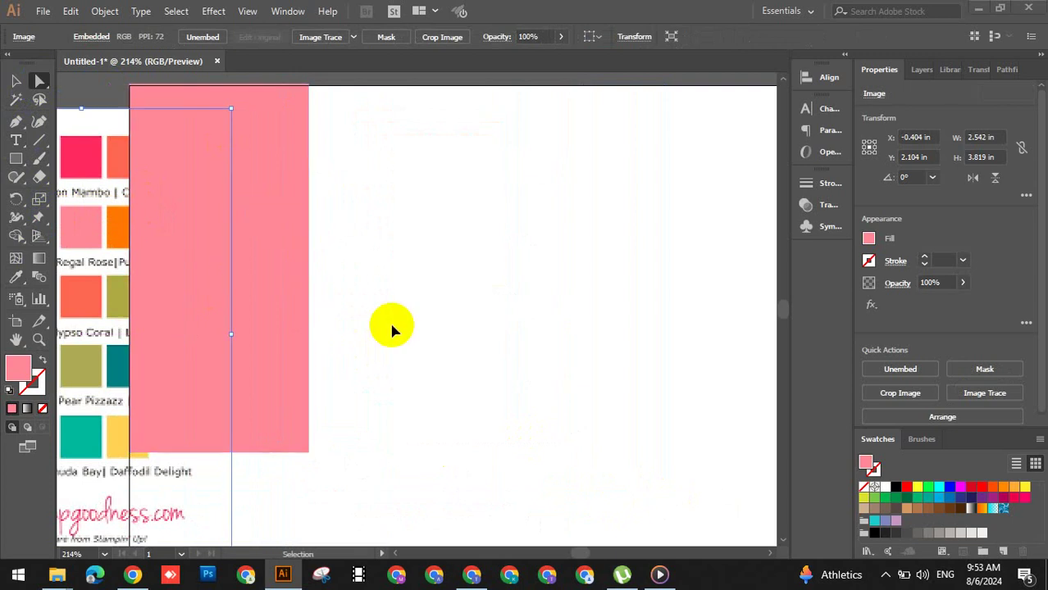
pyautogui.hotkey('ctrl', '-')
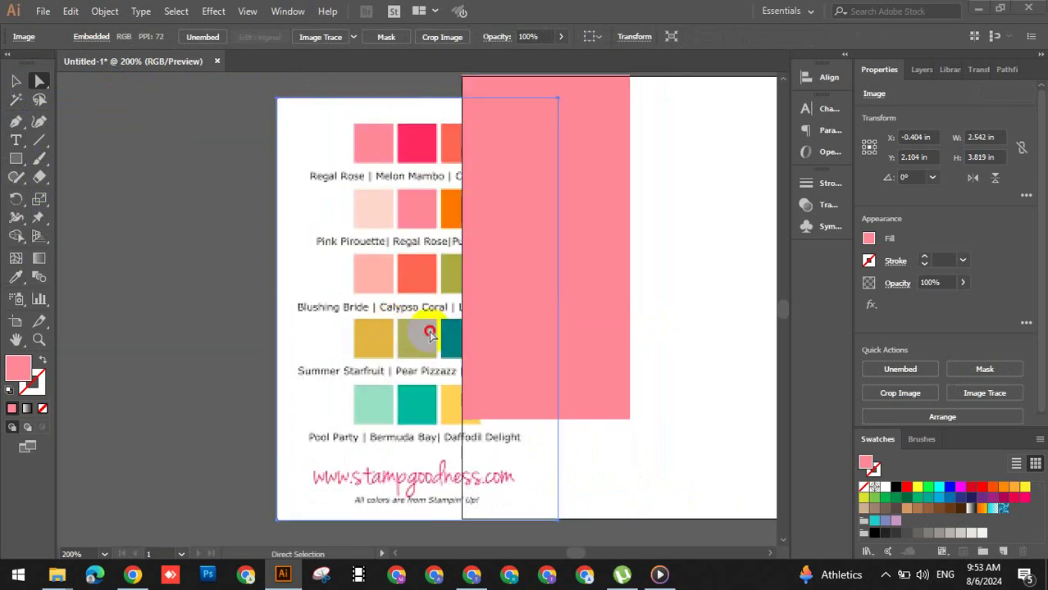
pyautogui.moveTo(398, 330); pyautogui.dragTo(187, 340)
# - Stretch the pink rectangle to cover the whole artboard and lock it
pyautogui.click(509, 267)
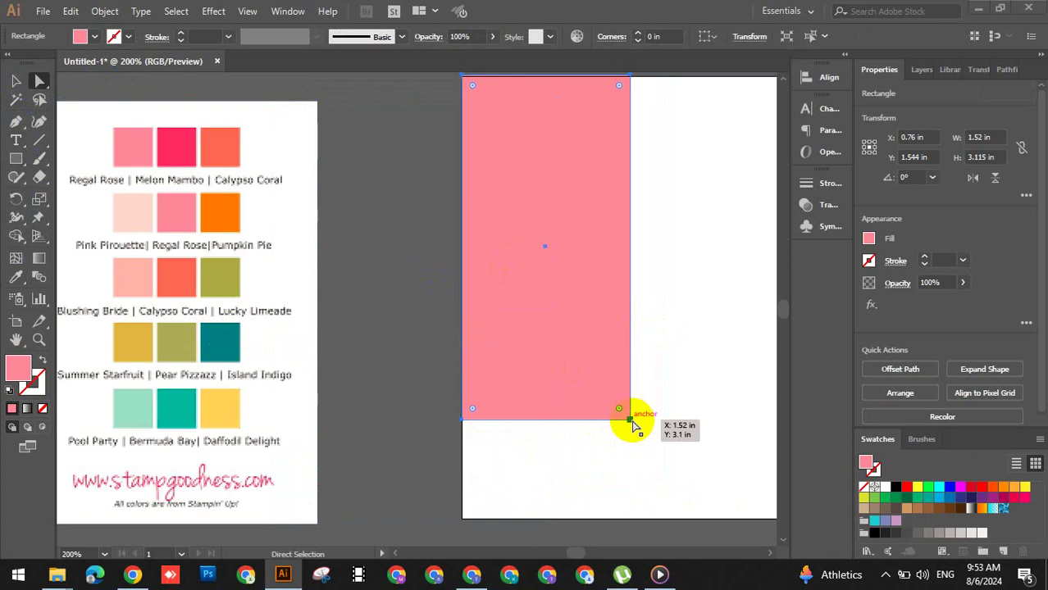
pyautogui.click(15, 81)
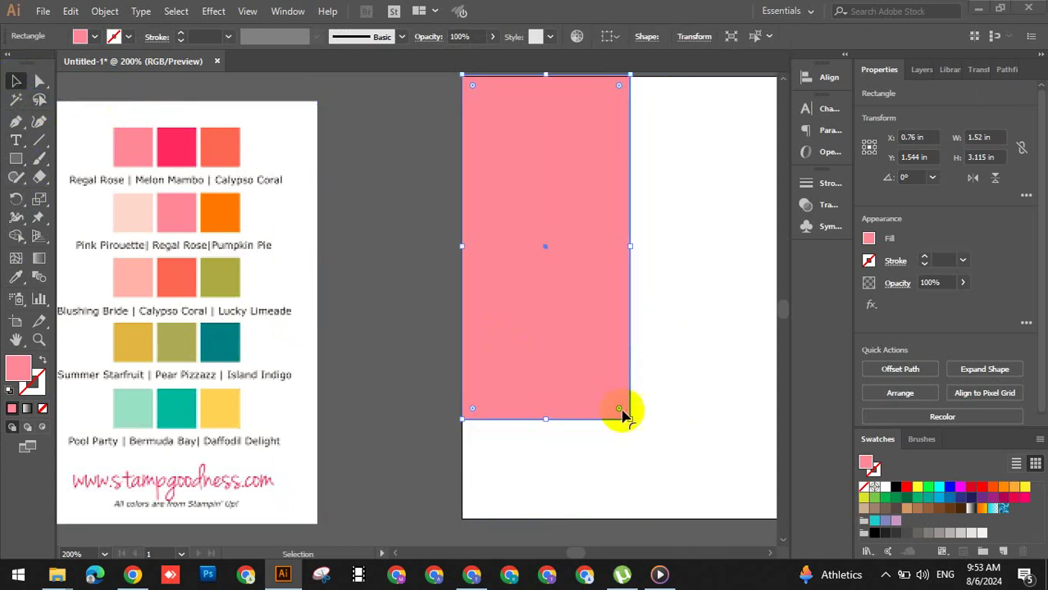
pyautogui.moveTo(630, 419); pyautogui.dragTo(798, 456)
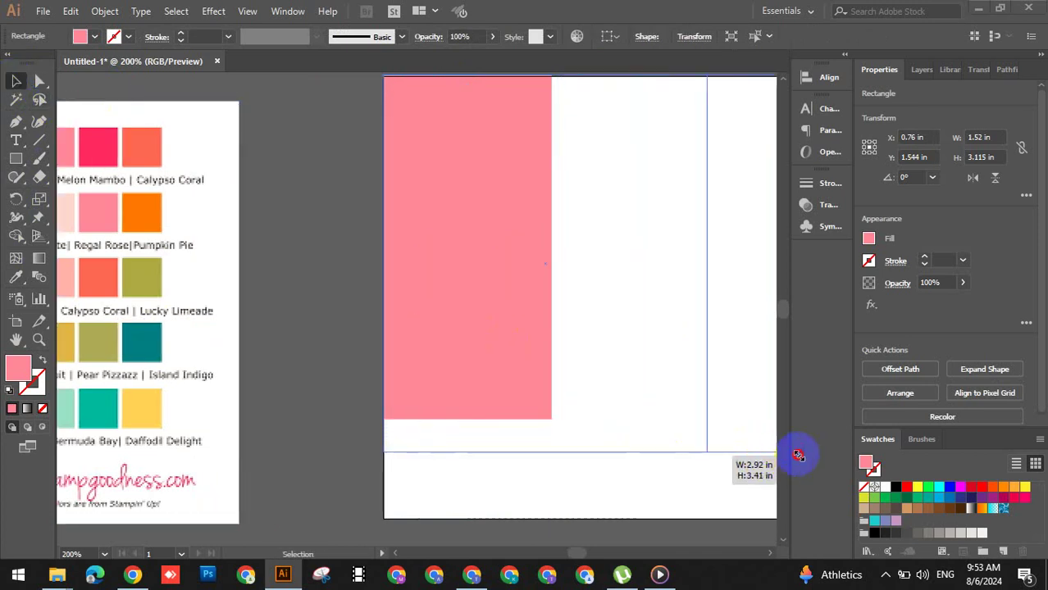
pyautogui.moveTo(798, 456); pyautogui.dragTo(760, 522)
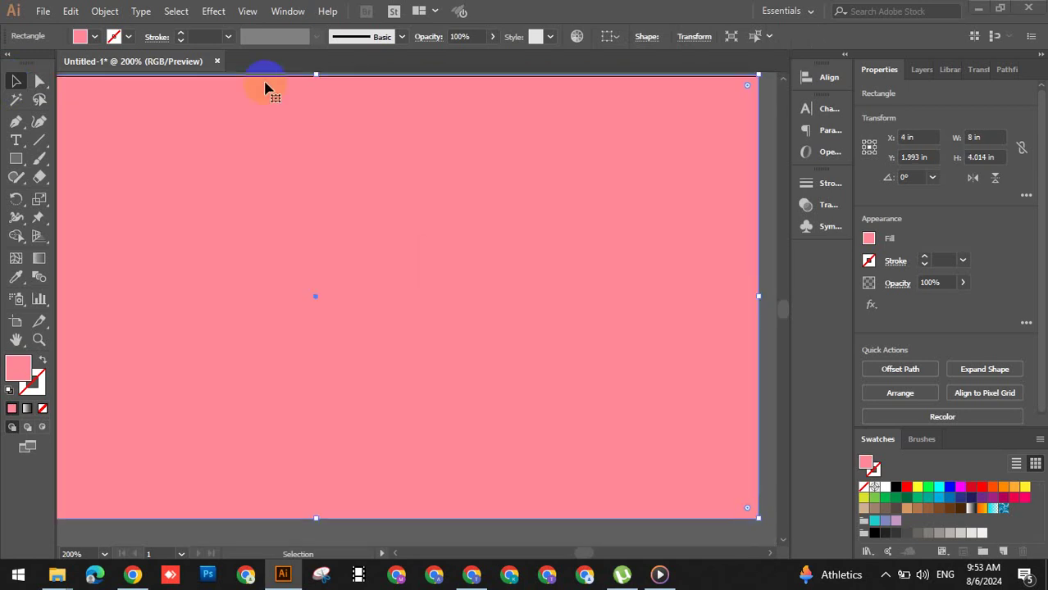
pyautogui.click(141, 12)
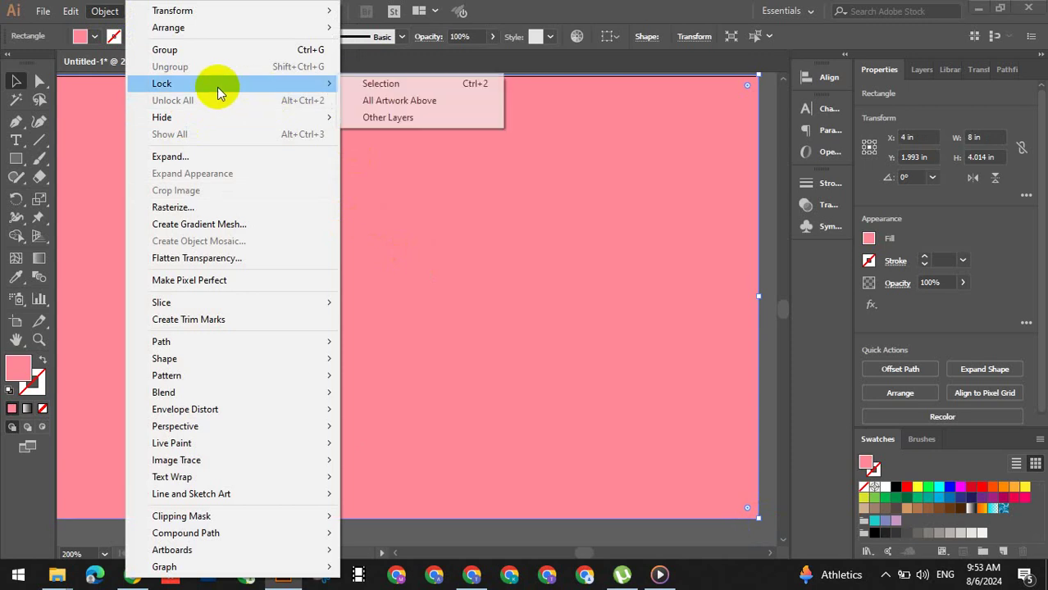
pyautogui.click(360, 84)
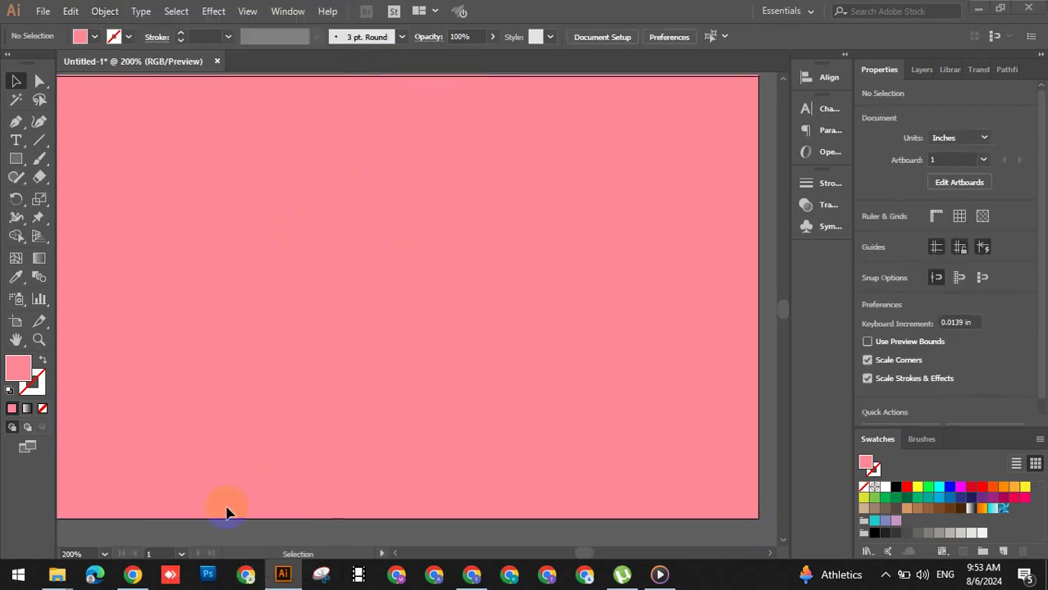
# - Draw a small square at the pink artboard's lower-left corner
pyautogui.click(395, 556)
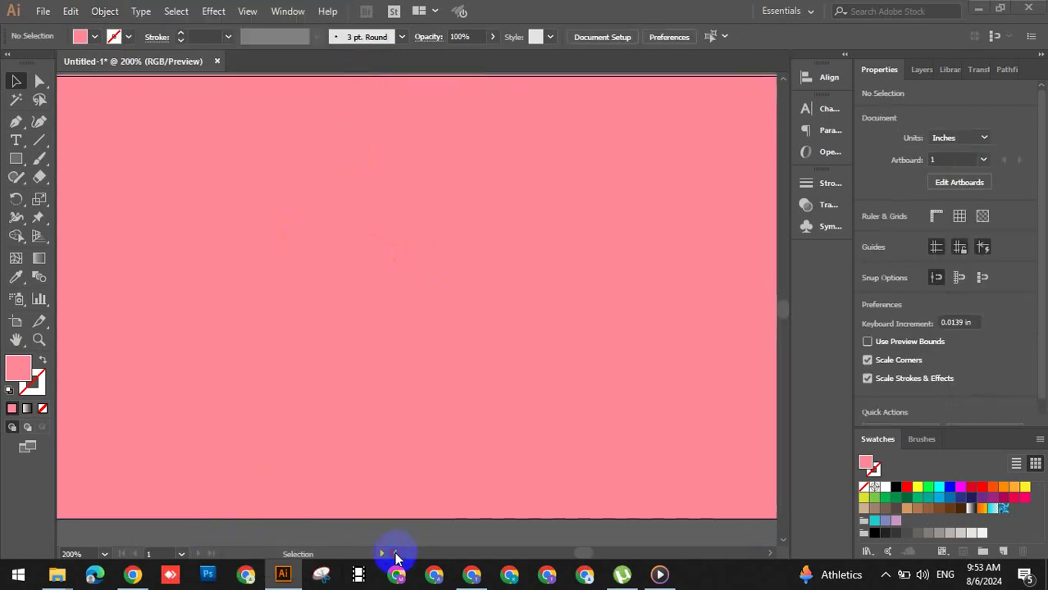
pyautogui.hscroll(-5, 410, 555)
pyautogui.hscroll(-5, 433, 554)
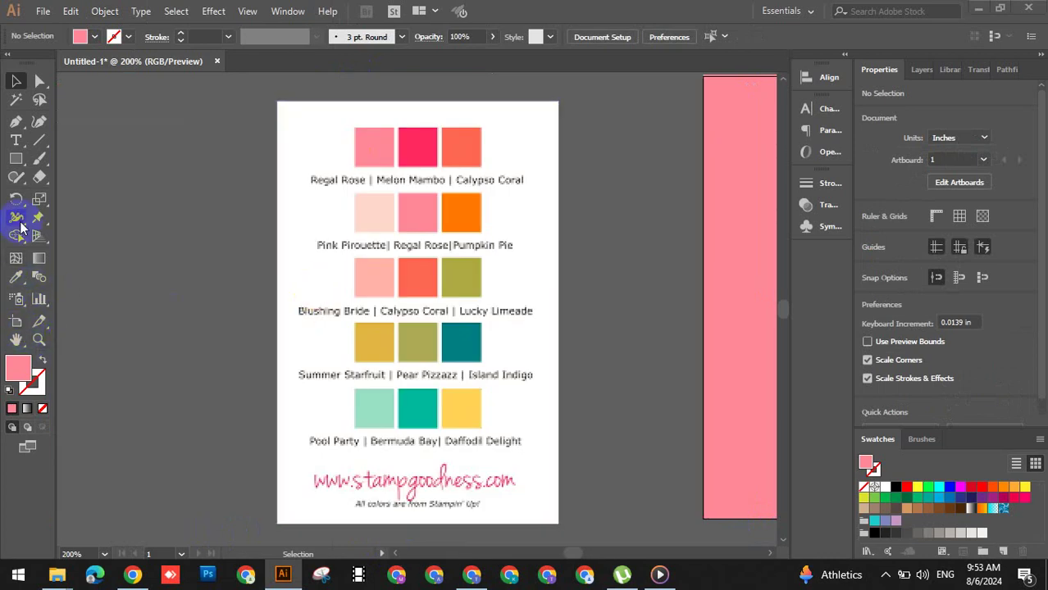
pyautogui.click(14, 161)
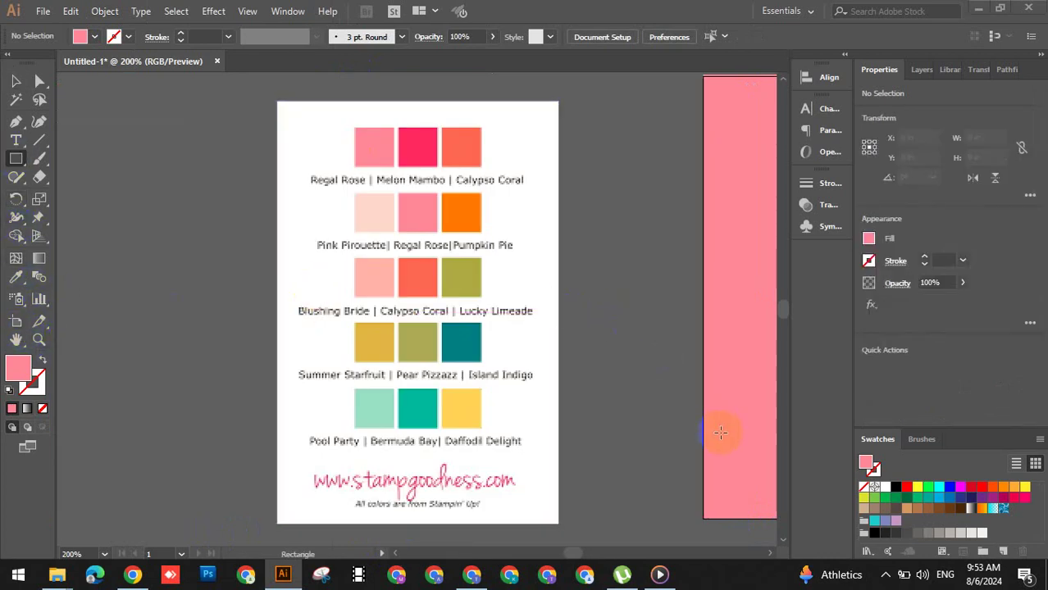
pyautogui.moveTo(717, 445)
pyautogui.mouseDown()
pyautogui.moveTo(741, 507)
pyautogui.moveTo(265, 483)
pyautogui.mouseUp()
pyautogui.doubleClick(18, 368)
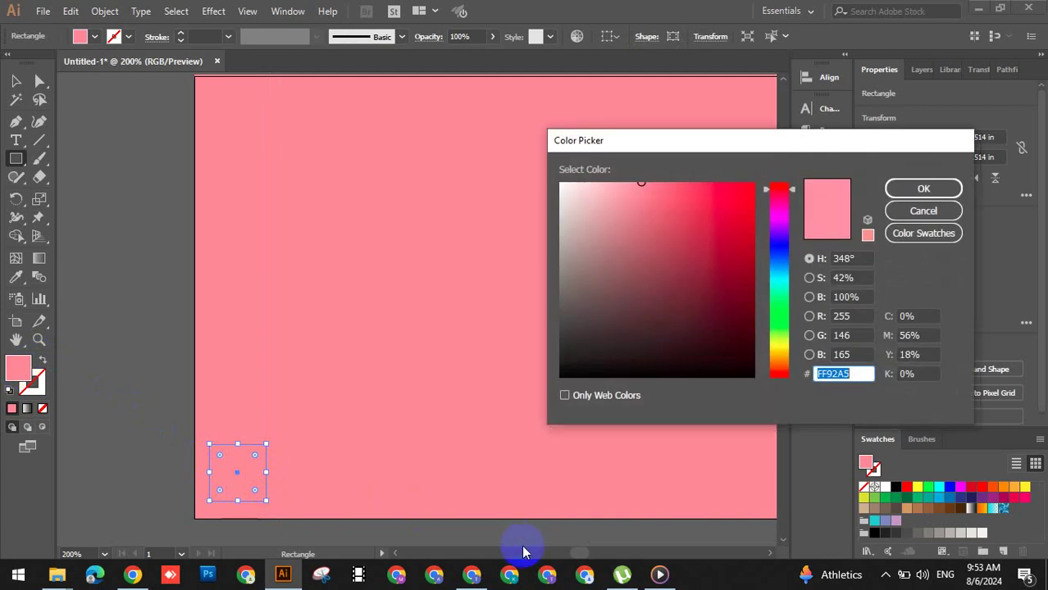
pyautogui.click(923, 211)
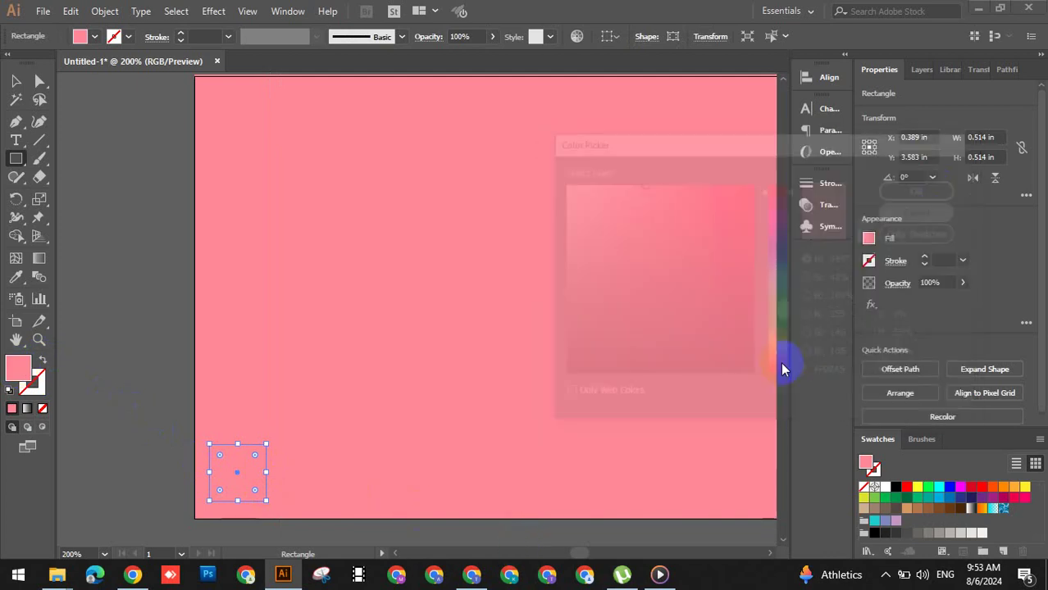
pyautogui.hscroll(-5, 543, 557)
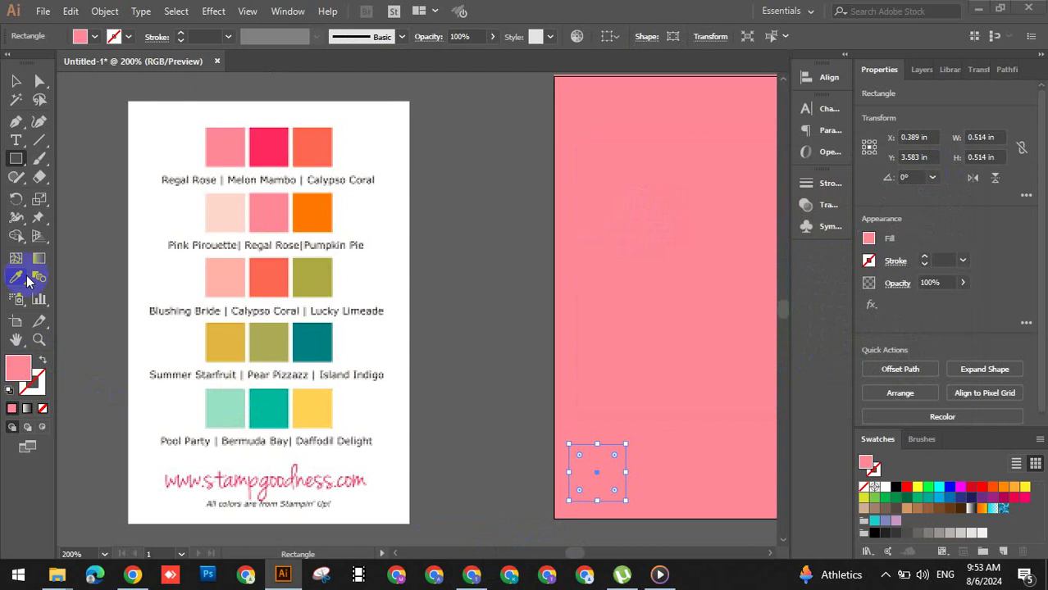
pyautogui.doubleClick(22, 369)
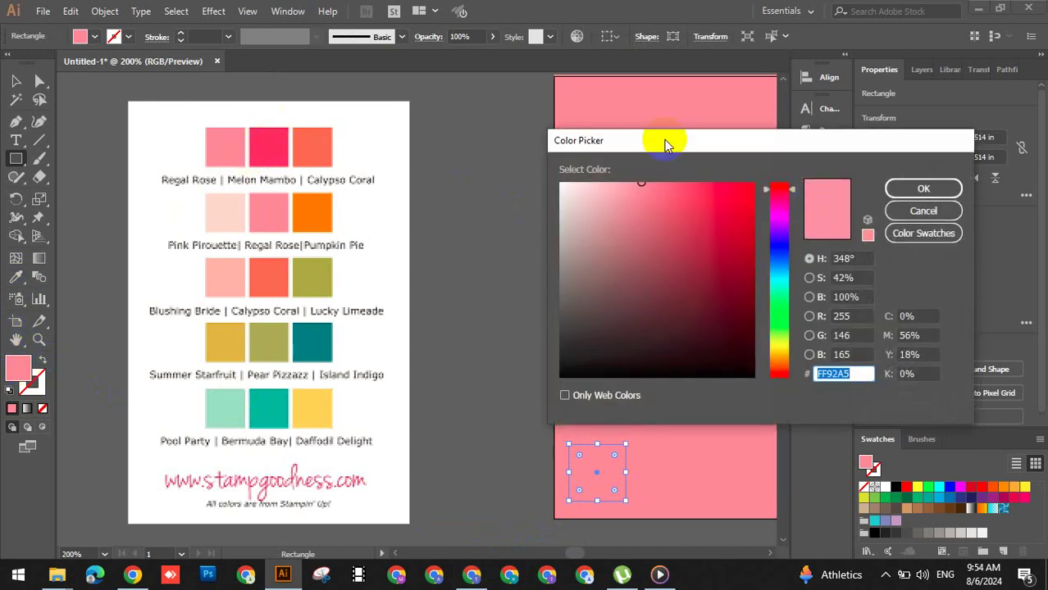
pyautogui.click(923, 211)
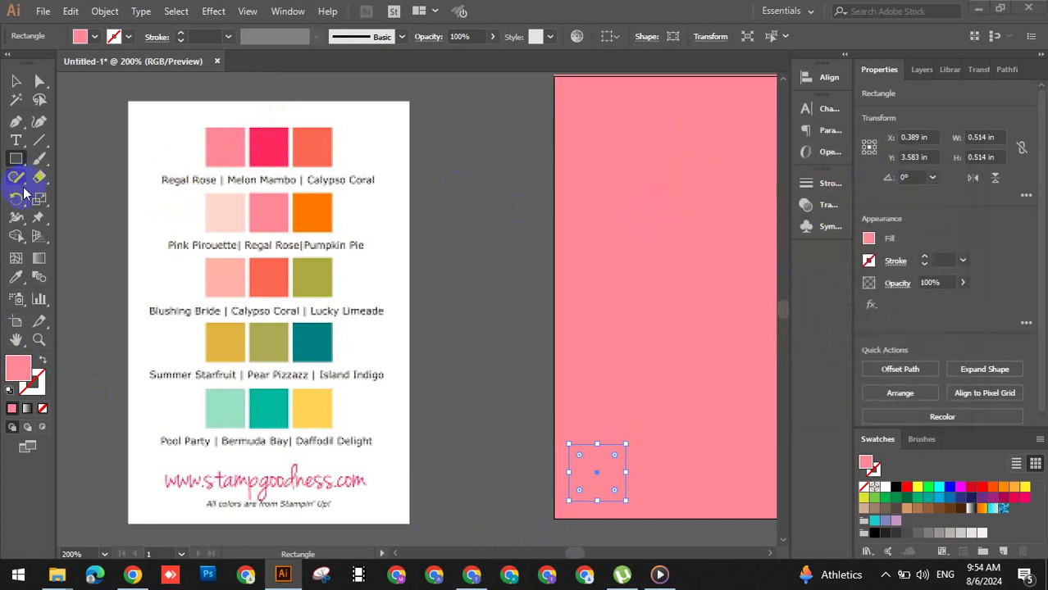
# - Fill the square Melon Mambo and place a copy just to its right
pyautogui.click(15, 278)
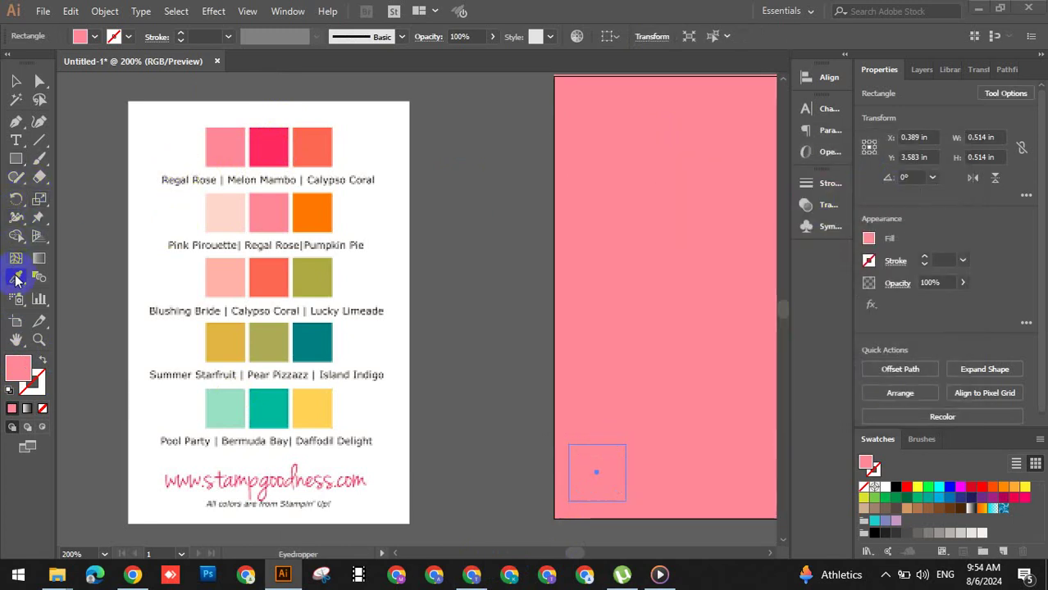
pyautogui.click(265, 141)
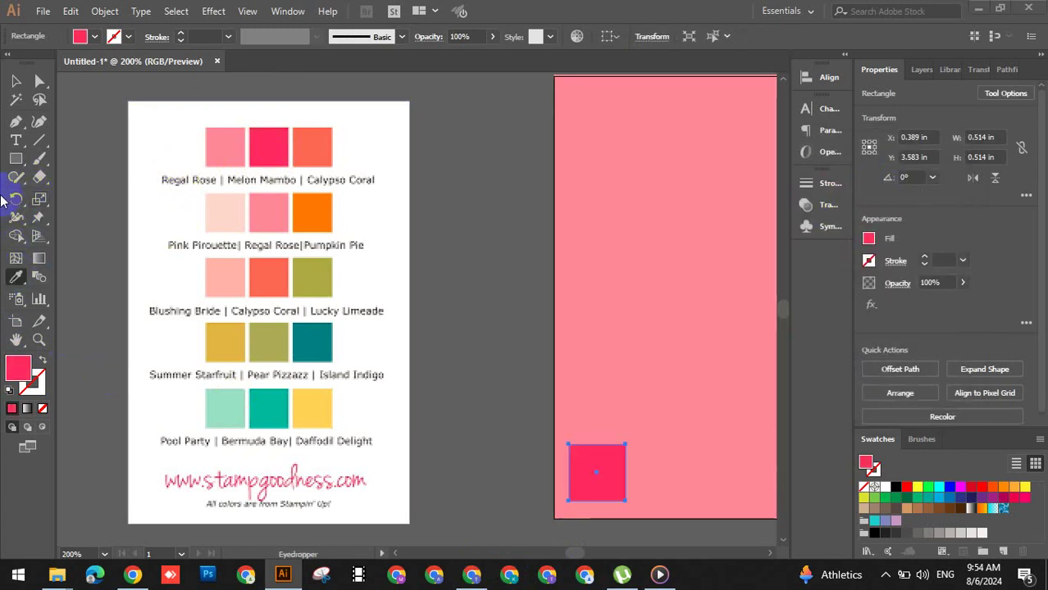
pyautogui.click(15, 159)
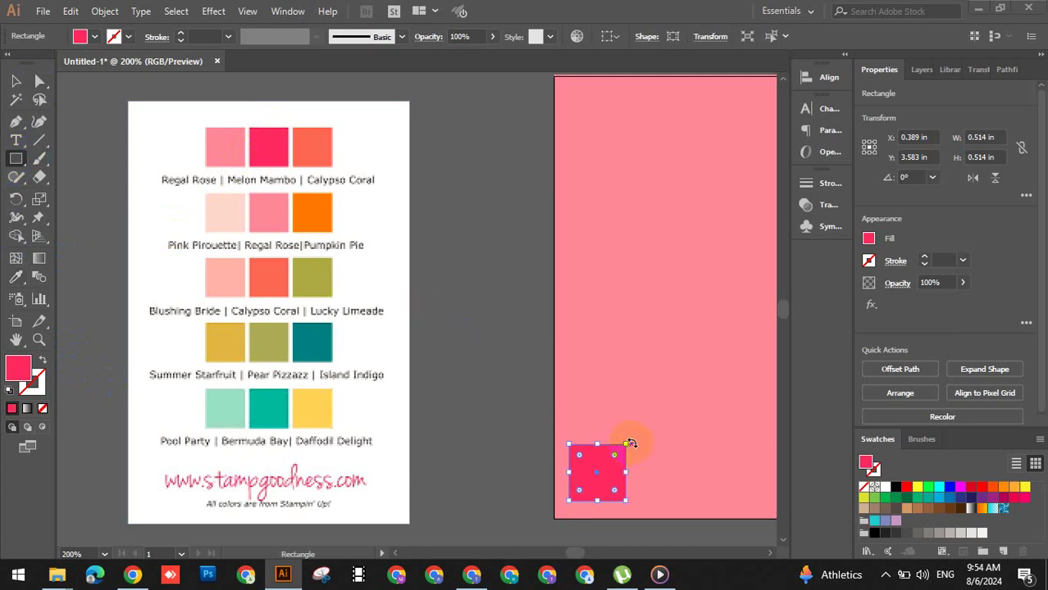
pyautogui.press('v')
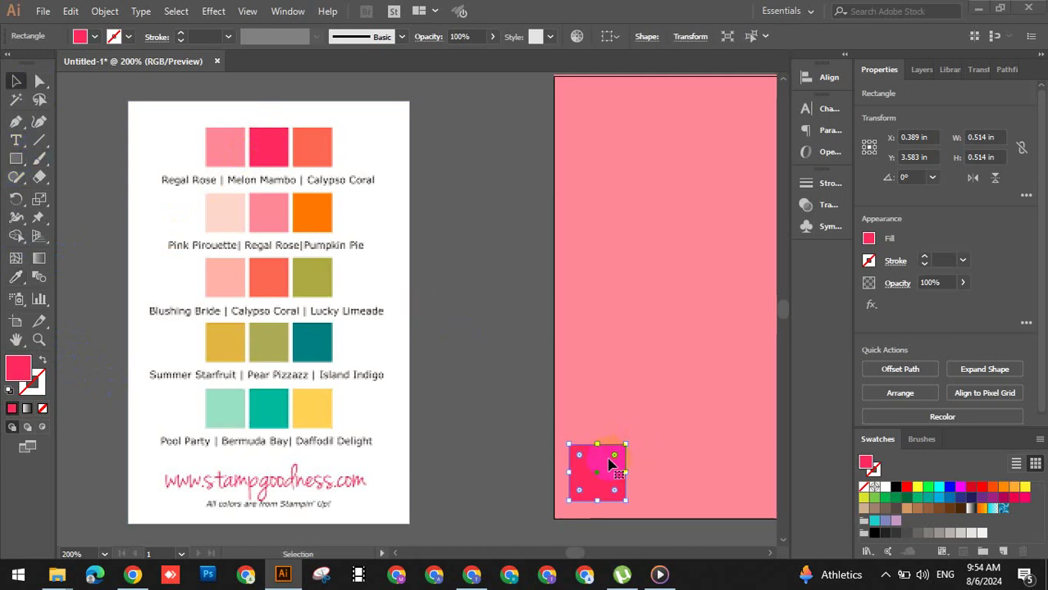
pyautogui.moveTo(607, 467); pyautogui.dragTo(665, 466)
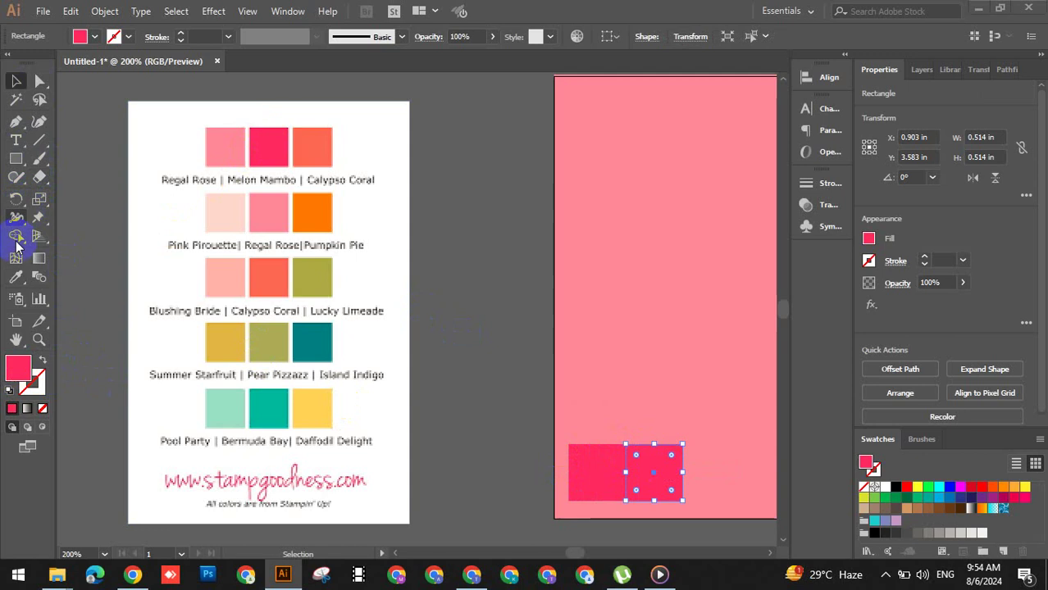
# - Recolour the copied square Calypso Coral from the swatch chart
pyautogui.click(15, 276)
pyautogui.click(312, 138)
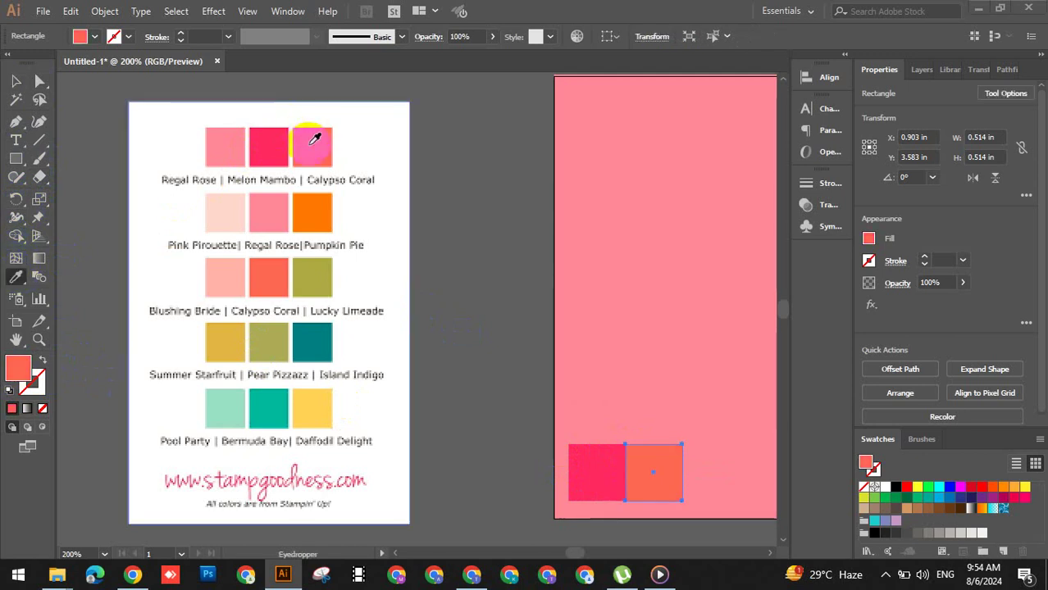
pyautogui.click(38, 81)
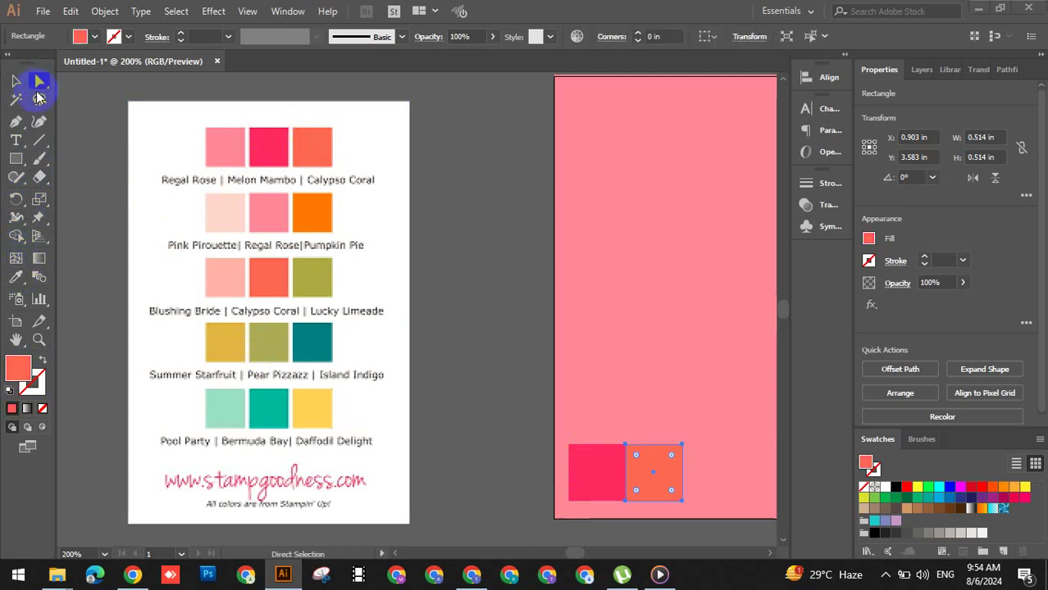
pyautogui.moveTo(16, 158); pyautogui.dragTo(58, 199)
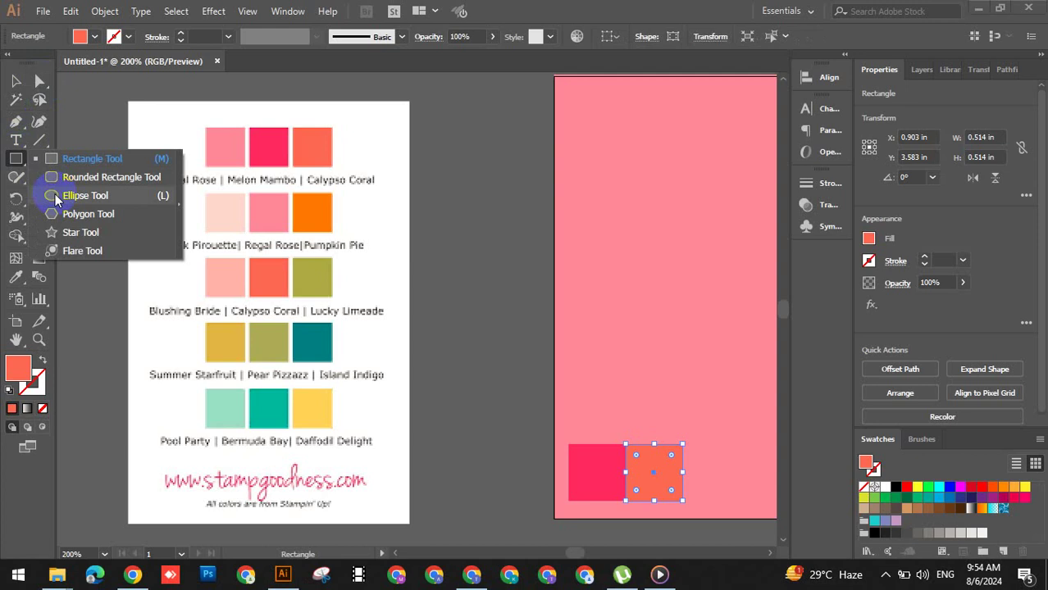
# - Draw a flat 0.625 × 0.188 in ellipse under the squares and fill it black (#000000)
pyautogui.click(58, 199)
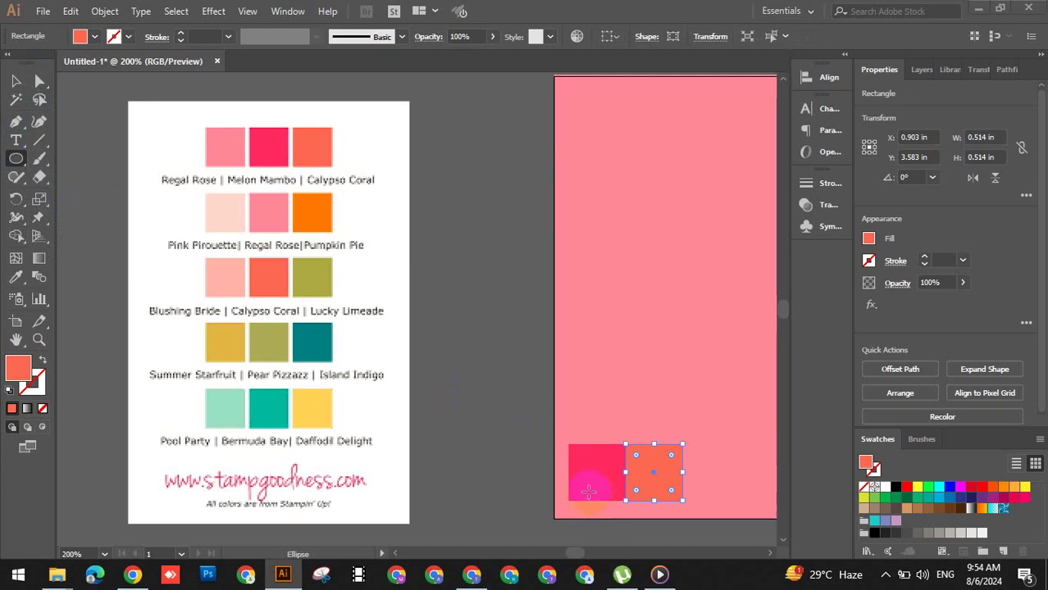
pyautogui.moveTo(589, 492); pyautogui.dragTo(658, 513)
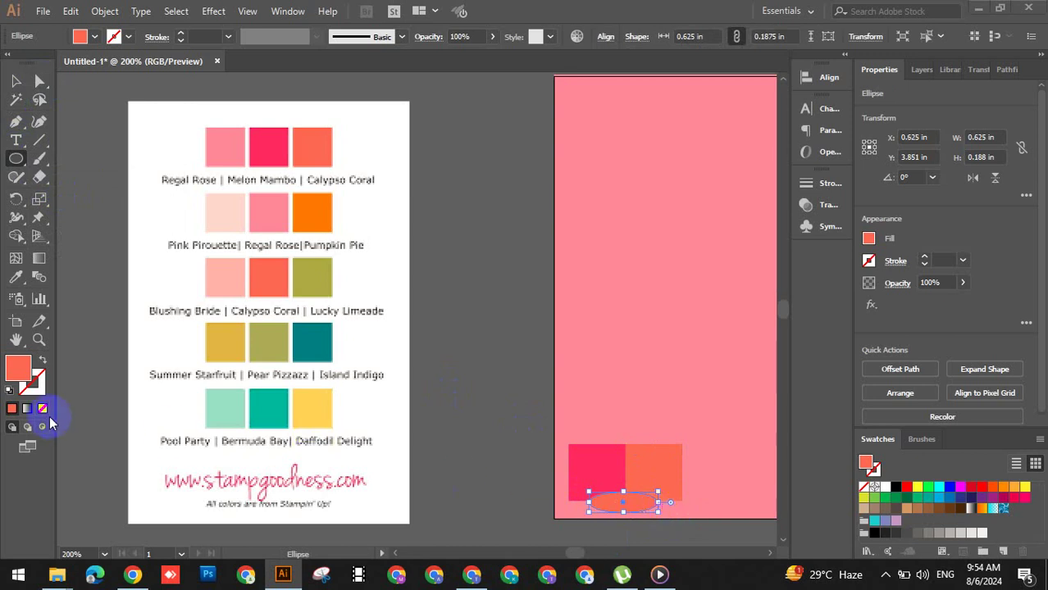
pyautogui.doubleClick(21, 368)
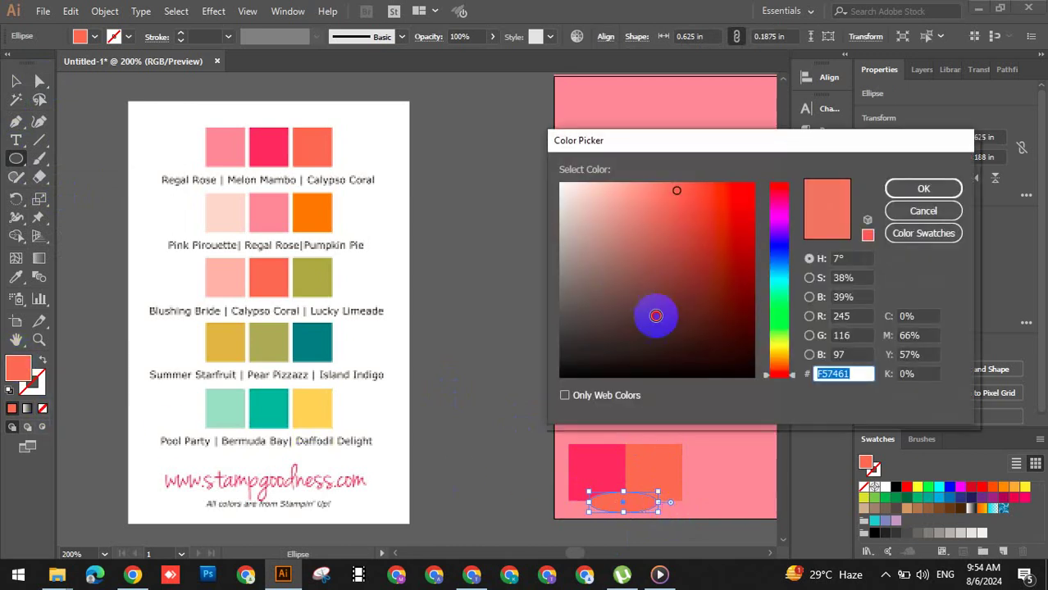
pyautogui.moveTo(753, 316); pyautogui.dragTo(752, 376)
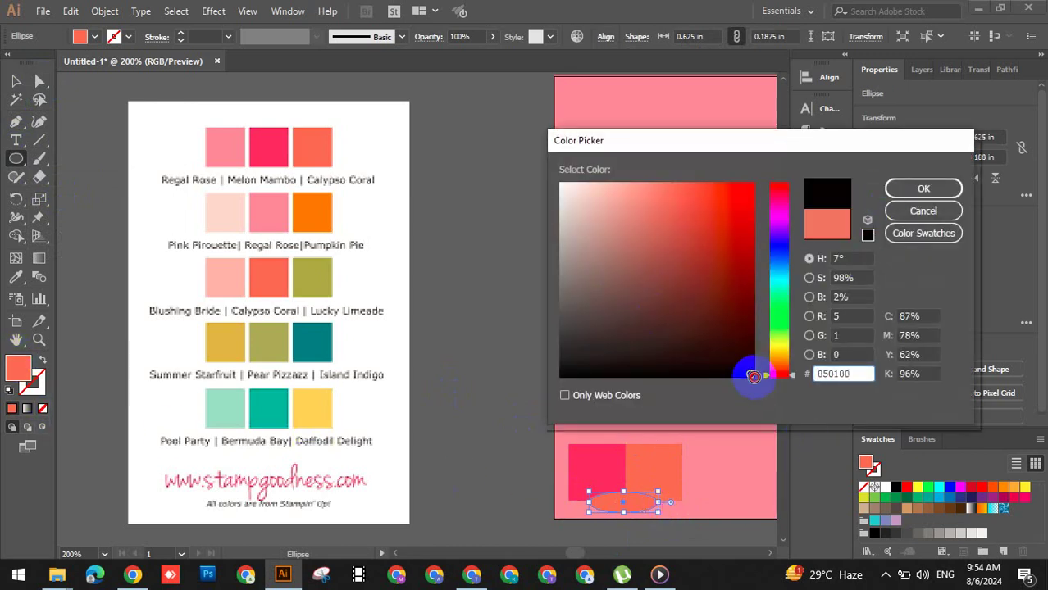
pyautogui.click(902, 189)
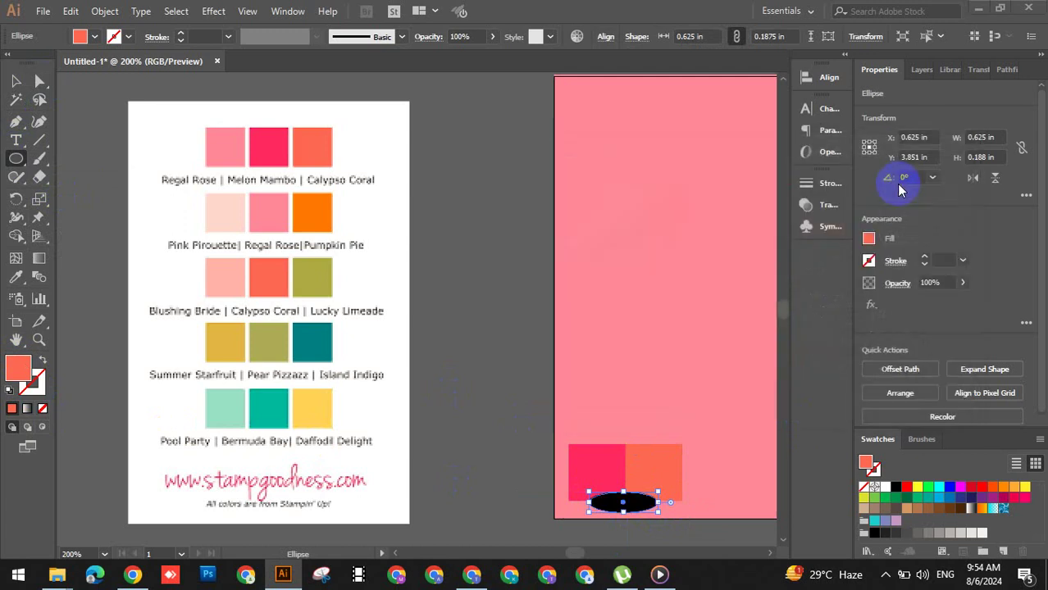
# - Apply a Gaussian Blur of about 6 pixels radius to the black ellipse
pyautogui.click(176, 12)
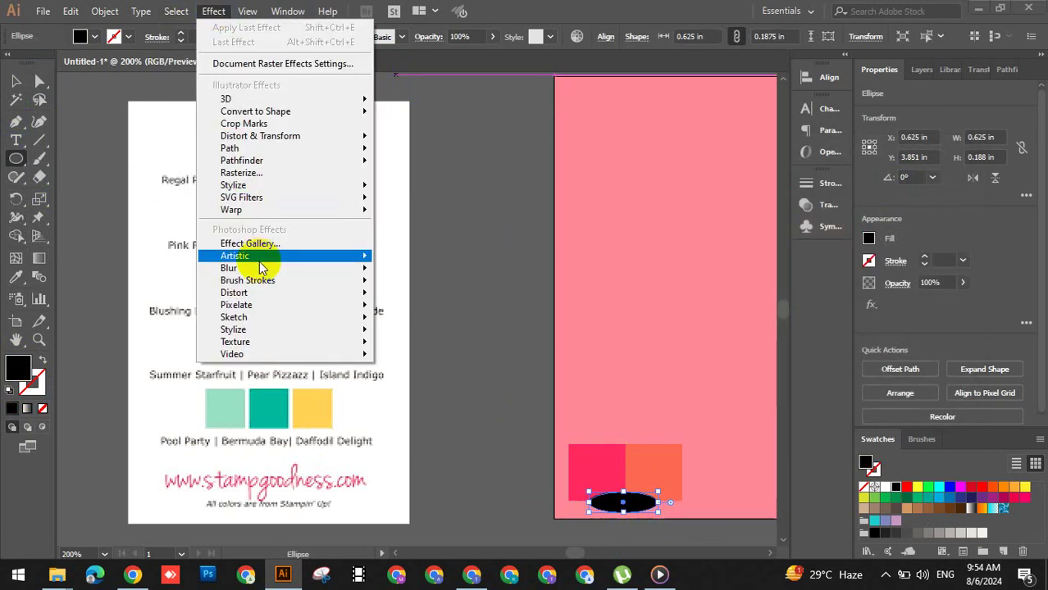
pyautogui.click(453, 272)
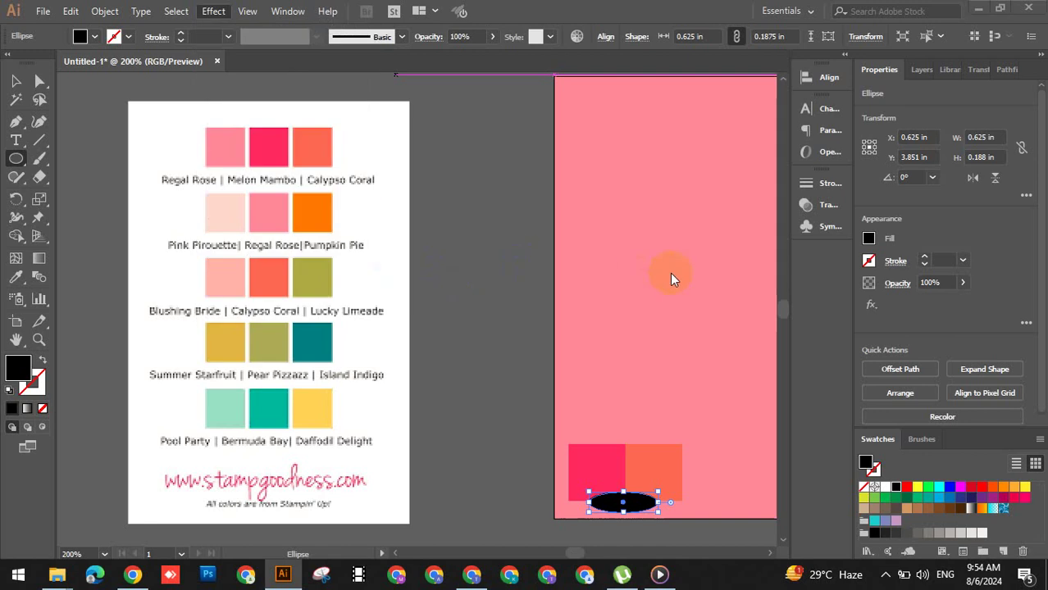
pyautogui.doubleClick(560, 267)
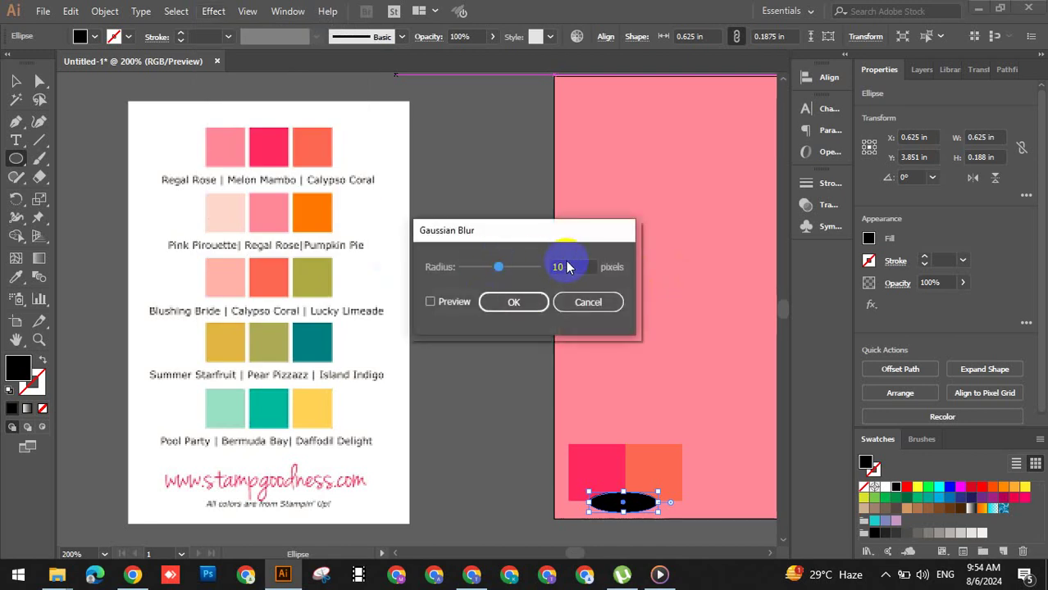
pyautogui.write('30')
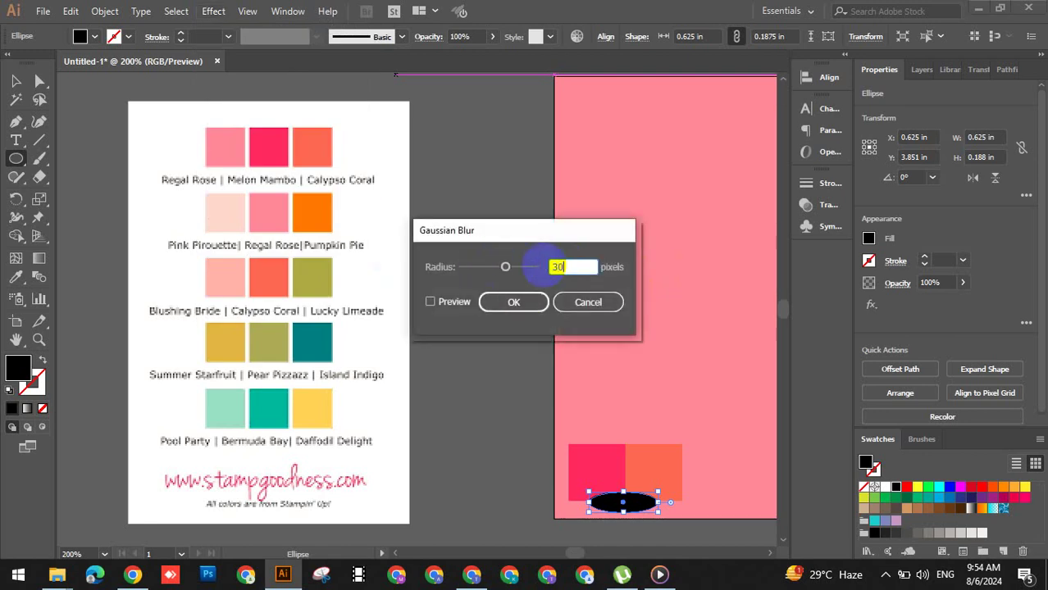
pyautogui.click(447, 303)
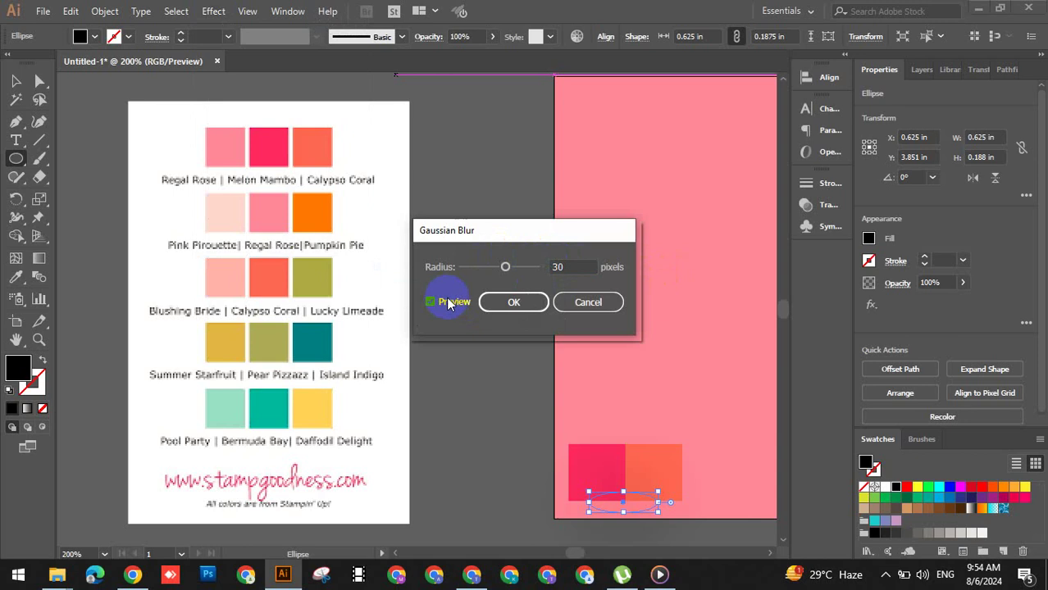
pyautogui.moveTo(505, 266); pyautogui.dragTo(485, 273)
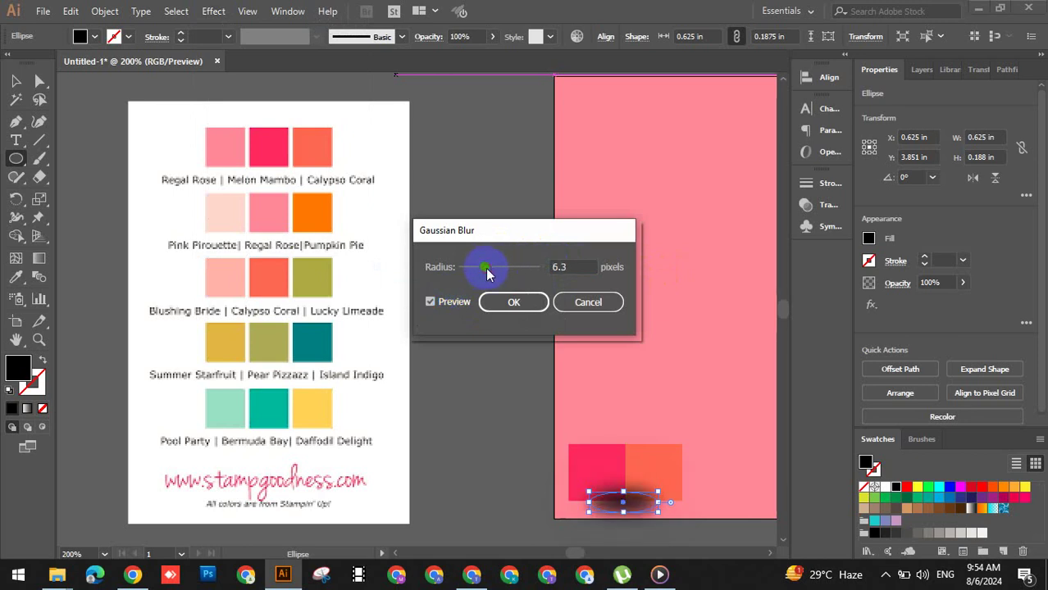
pyautogui.moveTo(490, 272); pyautogui.dragTo(492, 272)
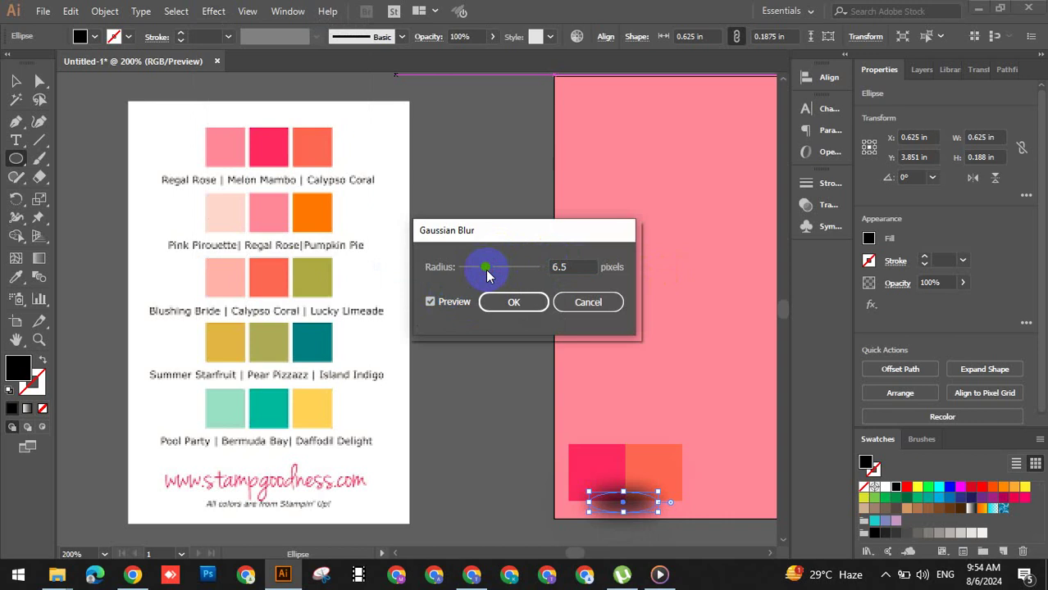
pyautogui.doubleClick(558, 267)
pyautogui.write('6')
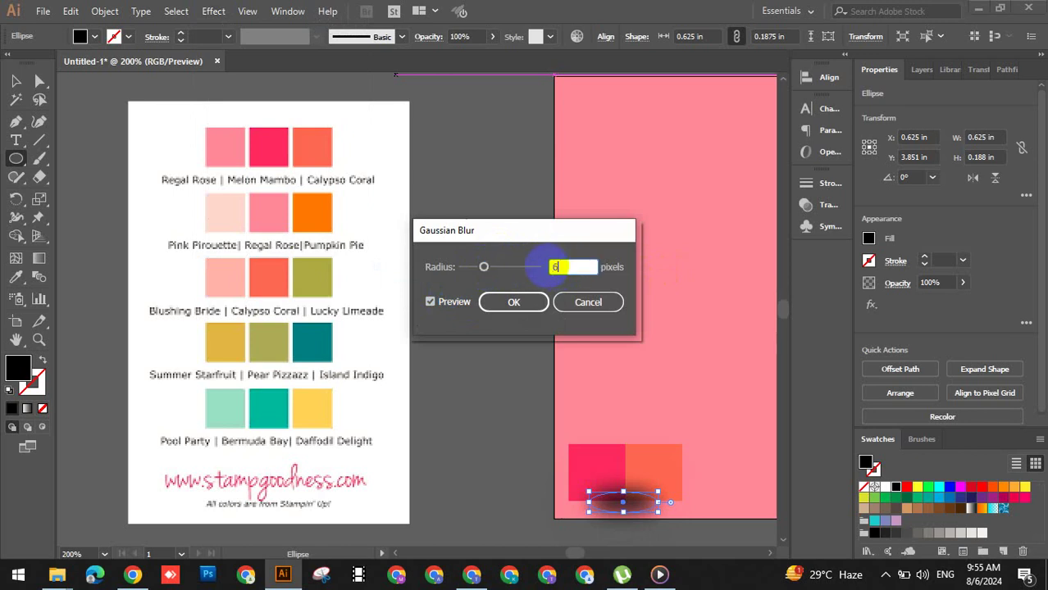
pyautogui.click(513, 302)
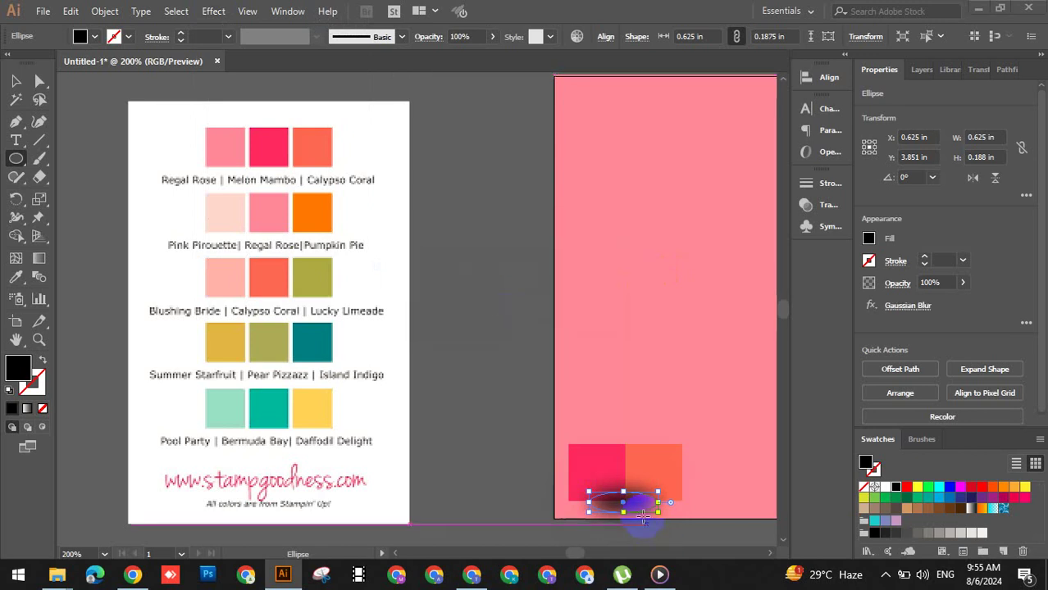
# - Send the blurred ellipse backward until it sits behind both squares as a shadow
pyautogui.press('v')
pyautogui.rightClick(633, 507)
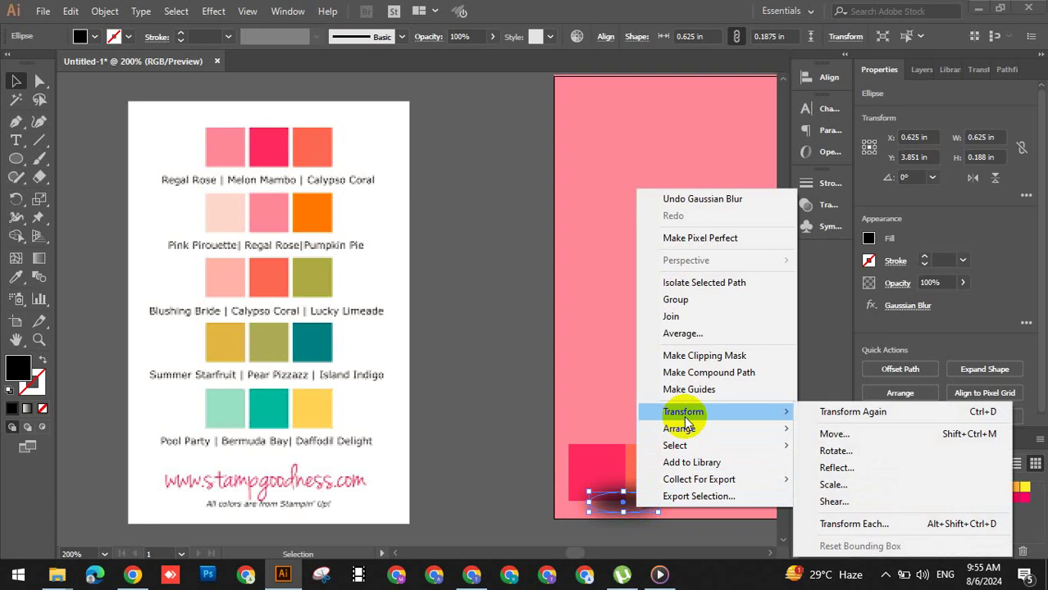
pyautogui.moveTo(679, 428)
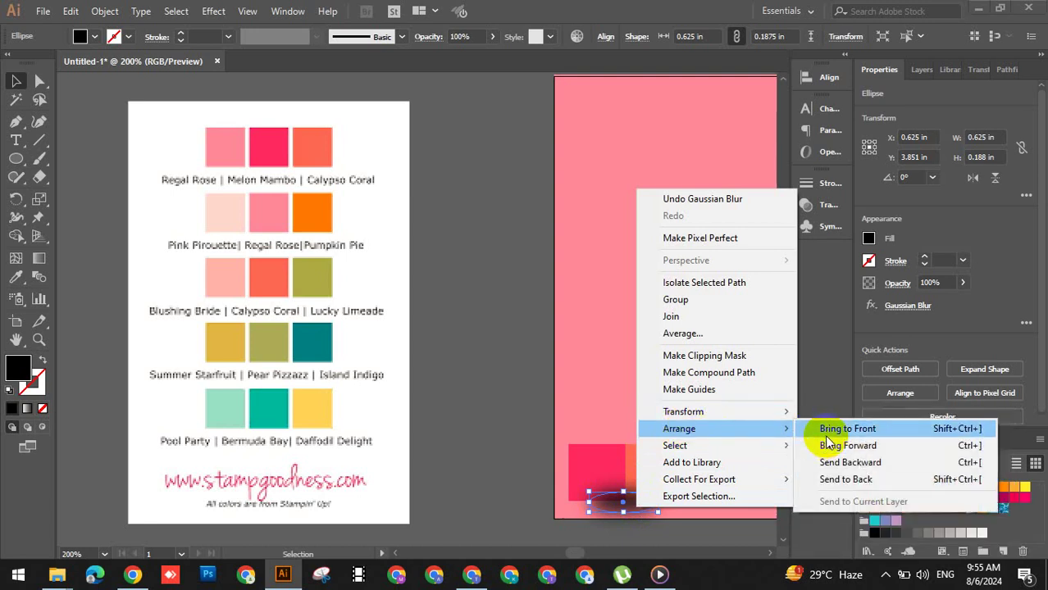
pyautogui.click(832, 464)
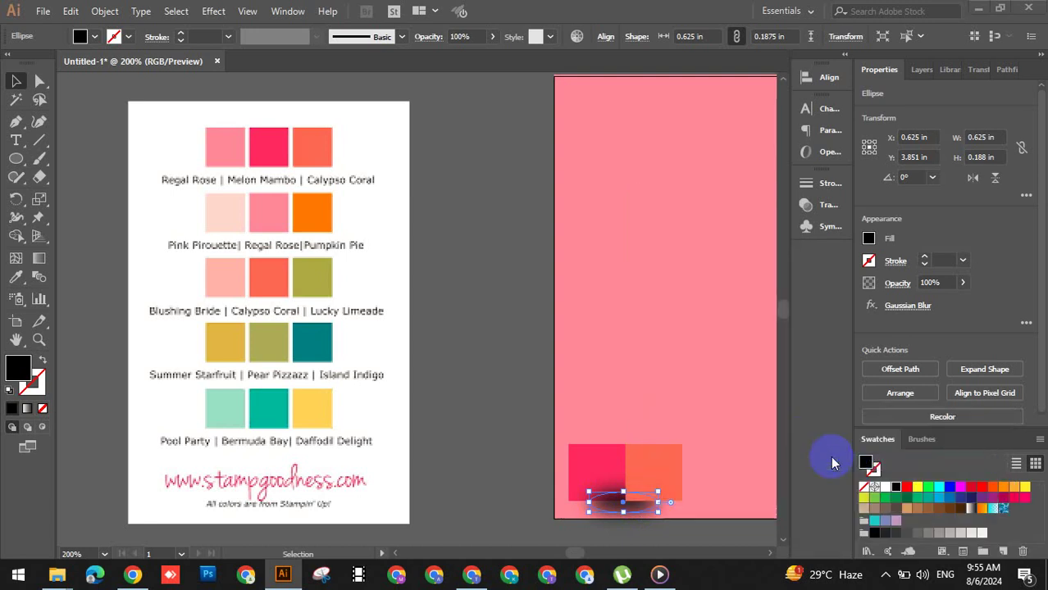
pyautogui.rightClick(641, 507)
pyautogui.moveTo(714, 429)
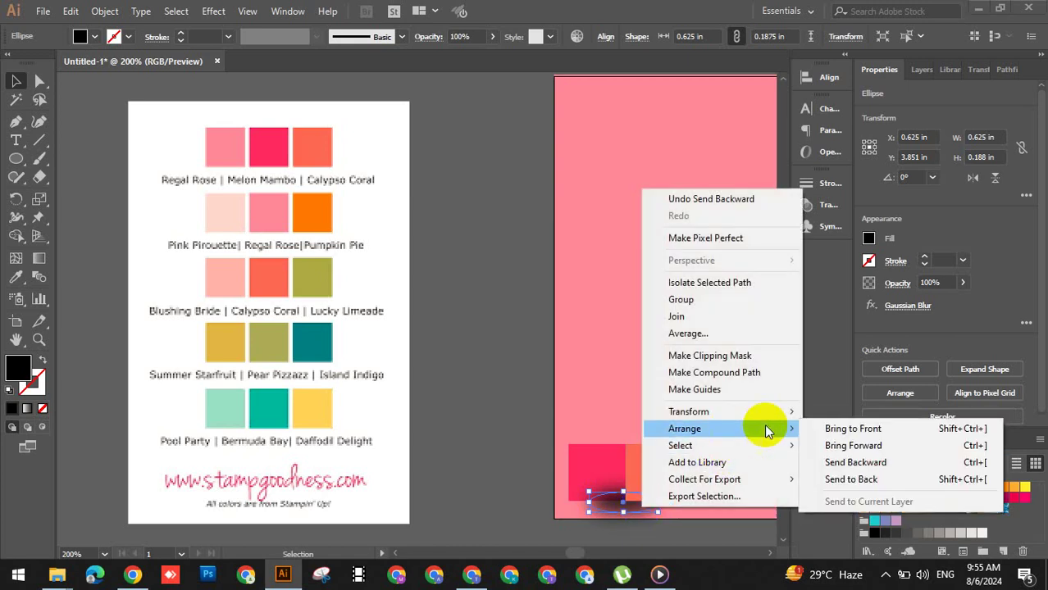
pyautogui.click(853, 464)
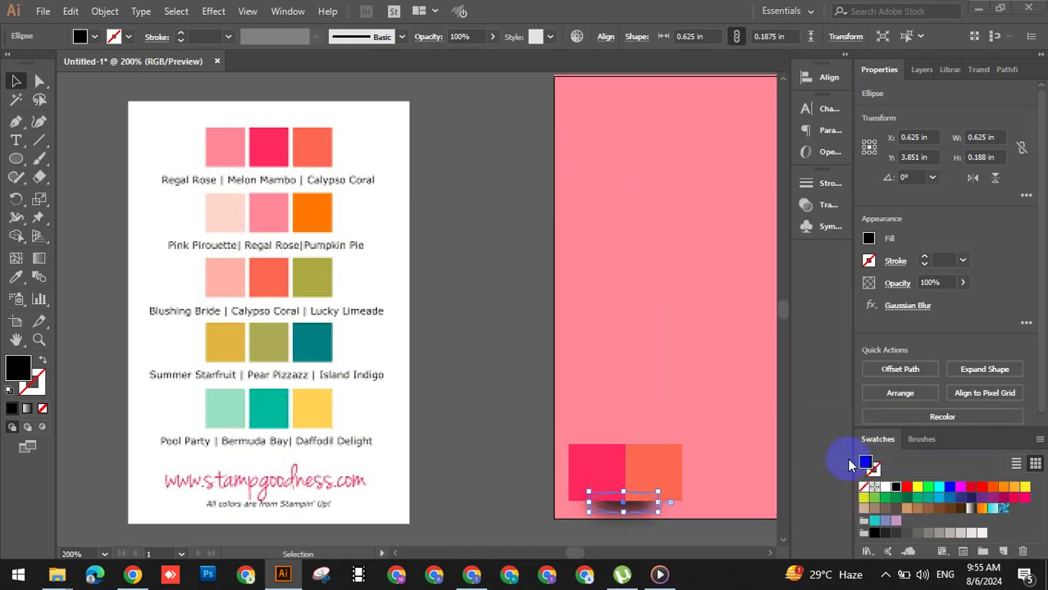
pyautogui.click(626, 402)
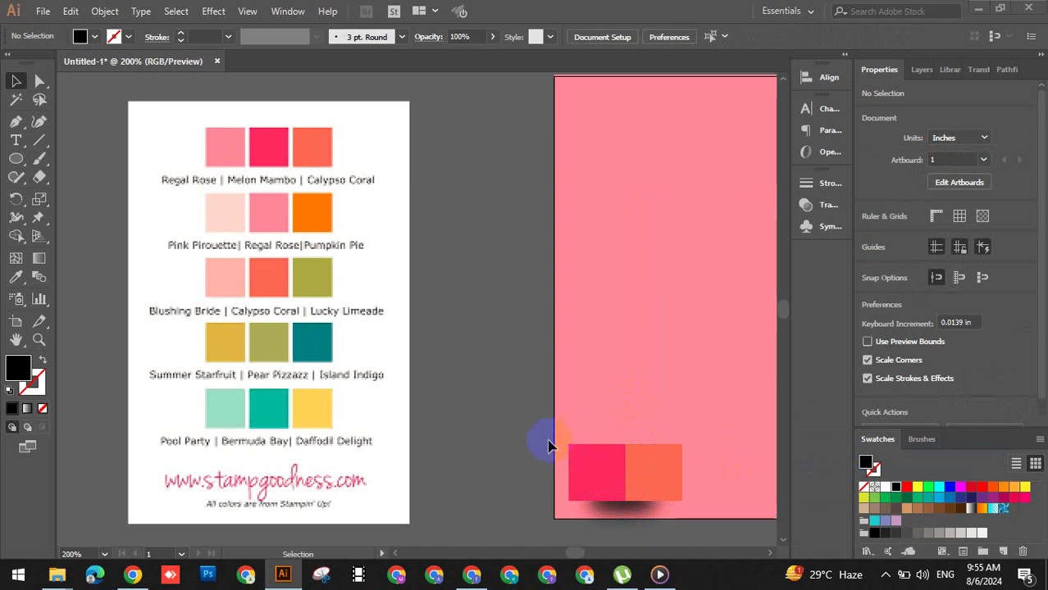
# - Group the two squares together with their shadow ellipse
pyautogui.moveTo(562, 442); pyautogui.dragTo(702, 515)
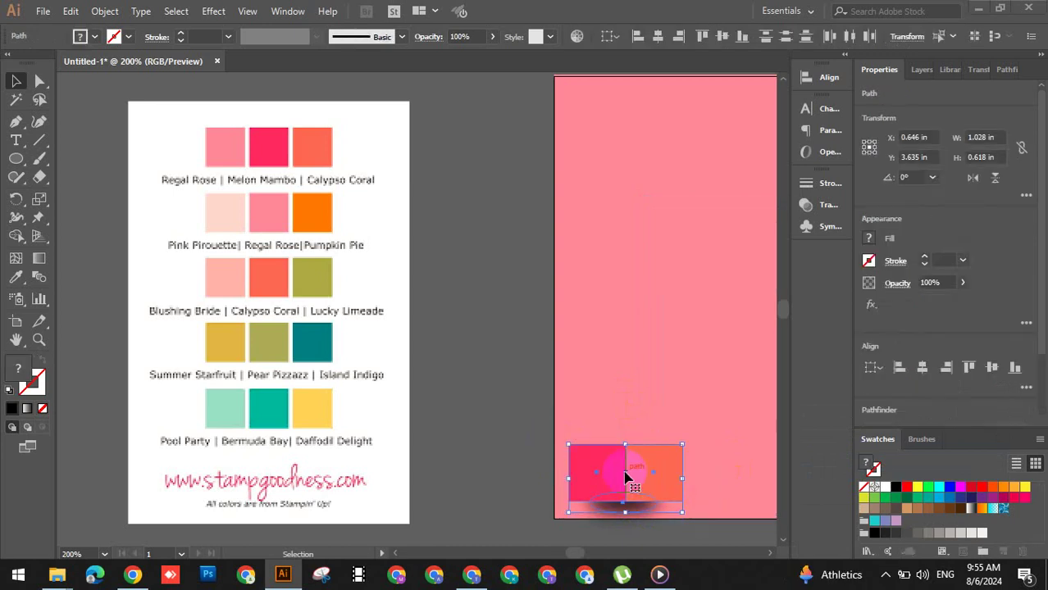
pyautogui.rightClick(626, 483)
pyautogui.click(665, 264)
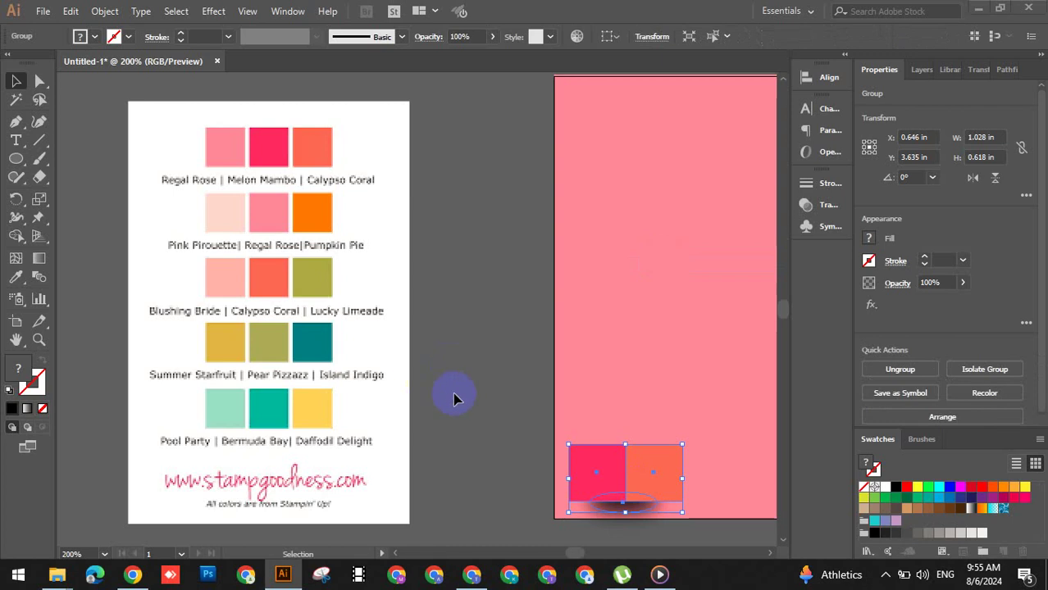
# - Duplicate the group twice: one copy to the right, one raised between them
pyautogui.hotkey('ctrl', '-')
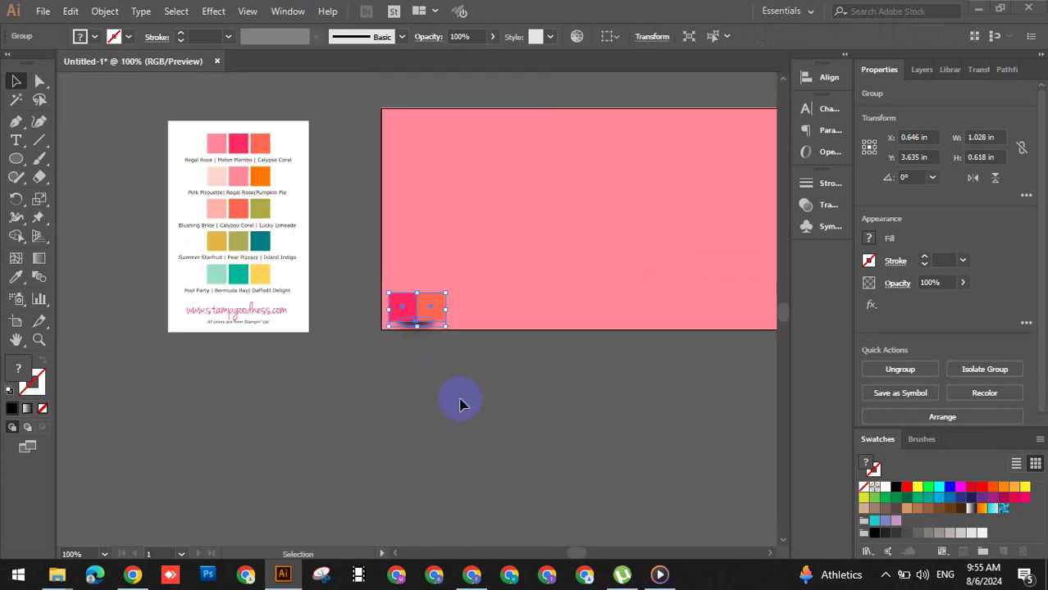
pyautogui.press('v')
pyautogui.hscroll(3, 484, 294)
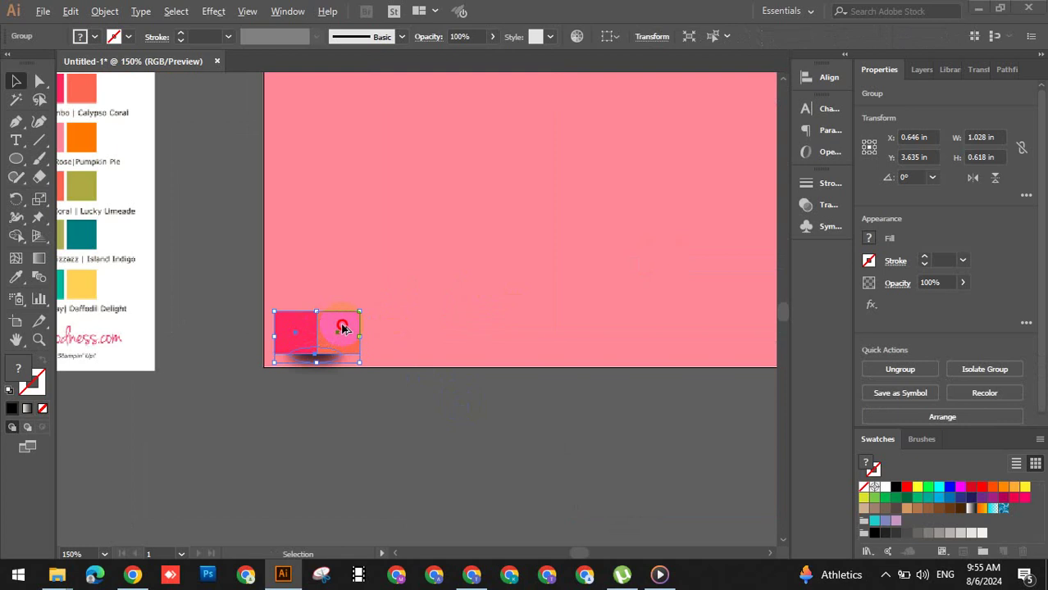
pyautogui.moveTo(332, 331); pyautogui.dragTo(461, 329)
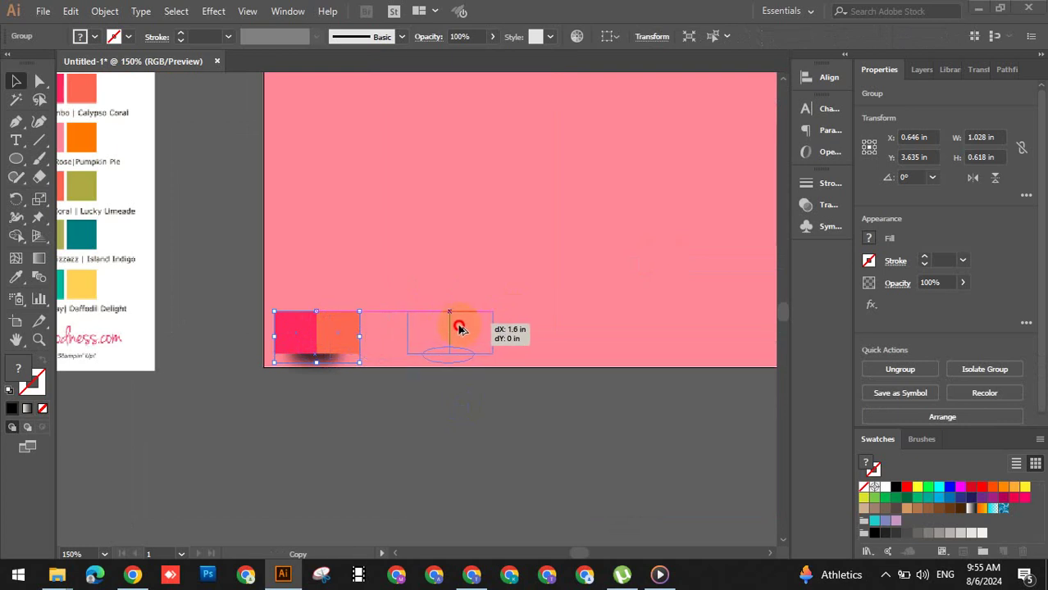
pyautogui.moveTo(459, 329); pyautogui.dragTo(460, 329)
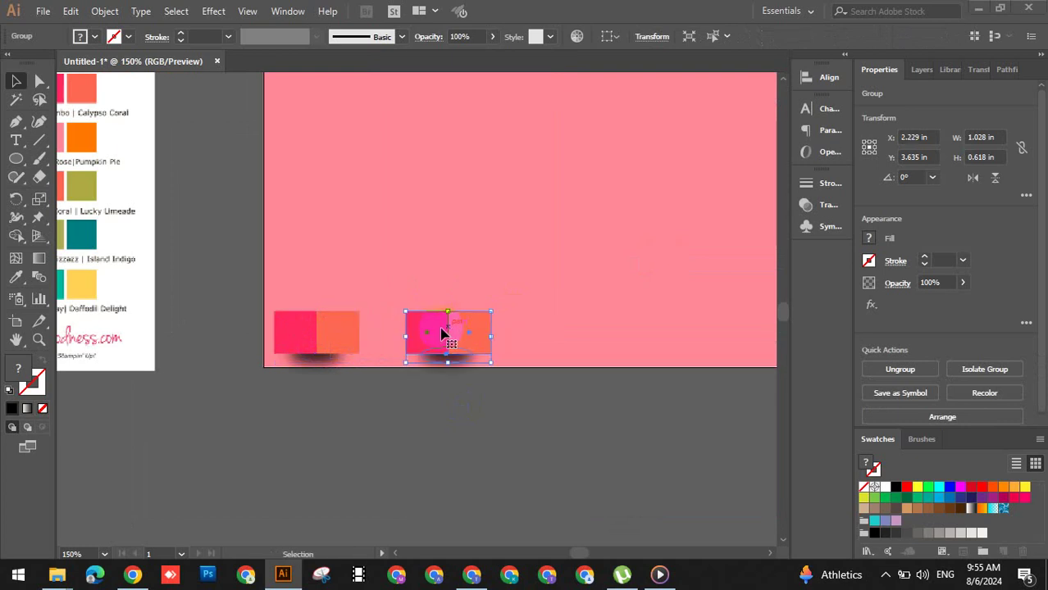
pyautogui.moveTo(428, 340); pyautogui.dragTo(336, 302)
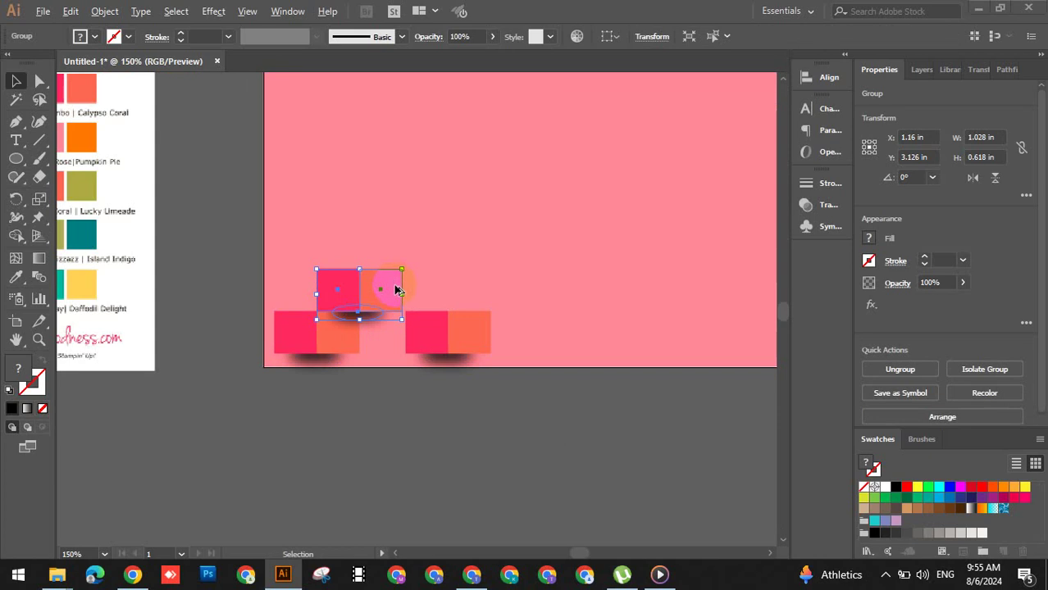
# - Copy the raised pair right, nudge pairs into alignment, and extend to eight staggered pairs
pyautogui.moveTo(397, 294); pyautogui.dragTo(531, 293)
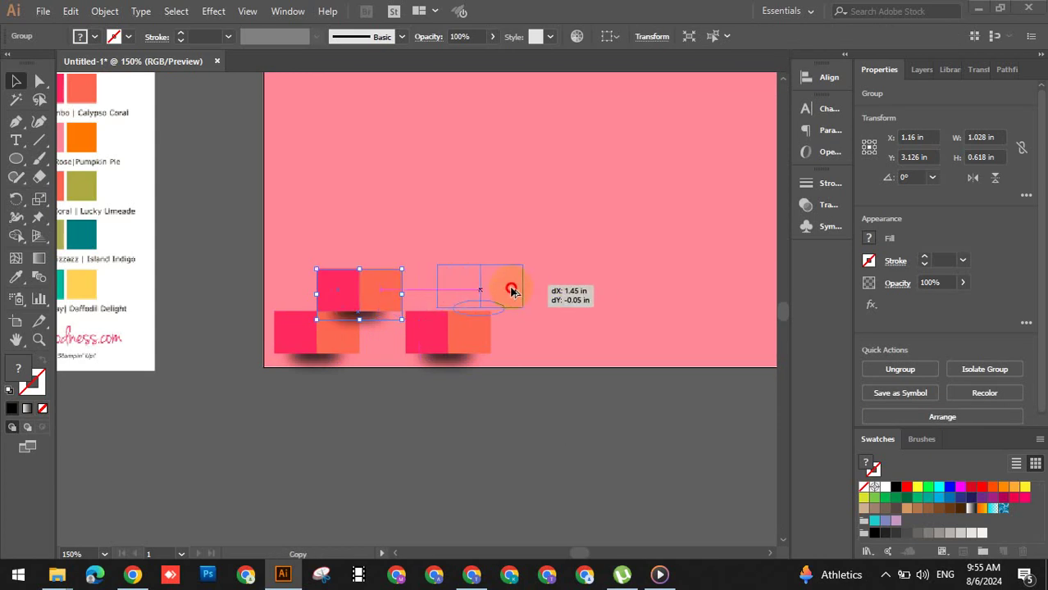
pyautogui.moveTo(531, 293); pyautogui.dragTo(534, 293)
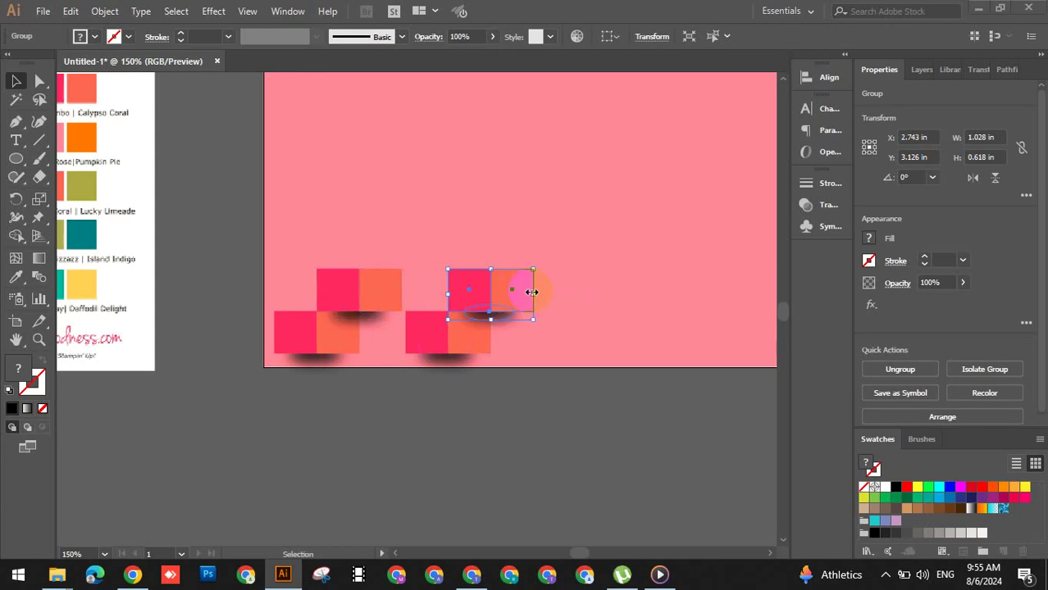
pyautogui.click(445, 334)
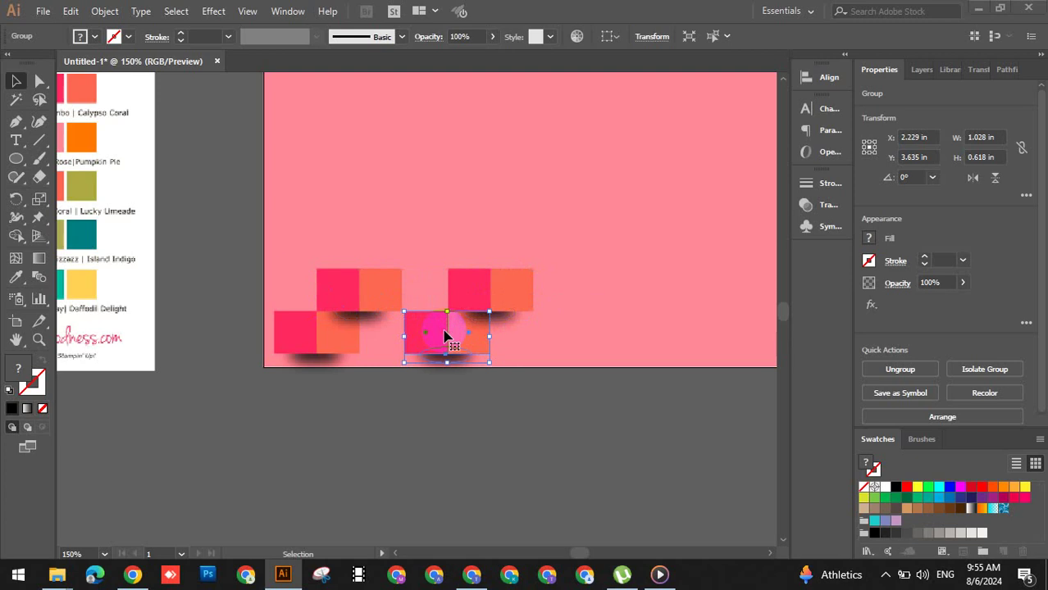
pyautogui.press('Left')
pyautogui.click(404, 392)
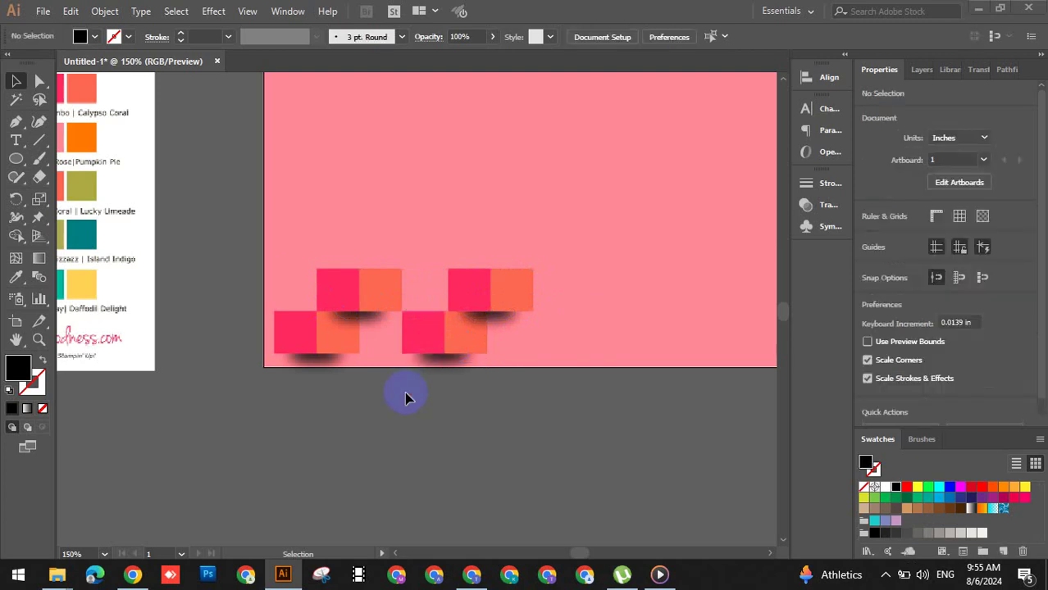
pyautogui.click(472, 312)
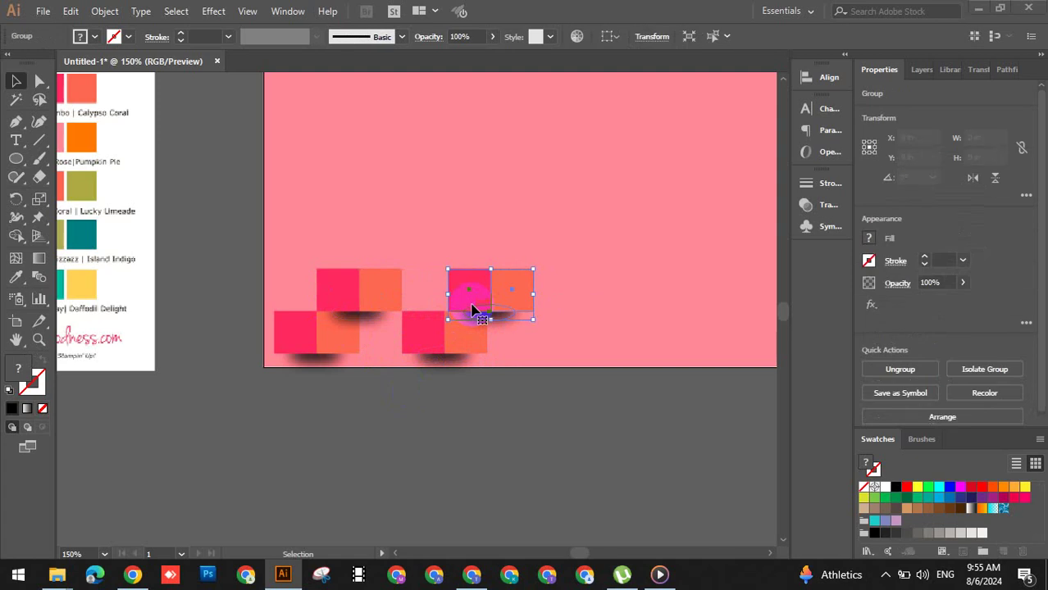
pyautogui.press('Left')
pyautogui.press('Left')
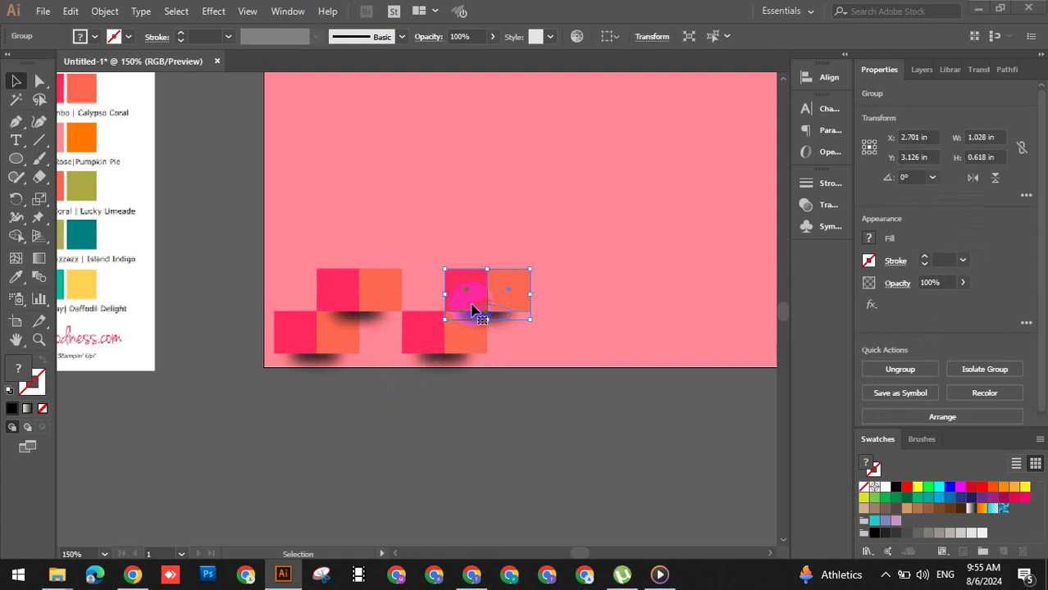
pyautogui.click(440, 422)
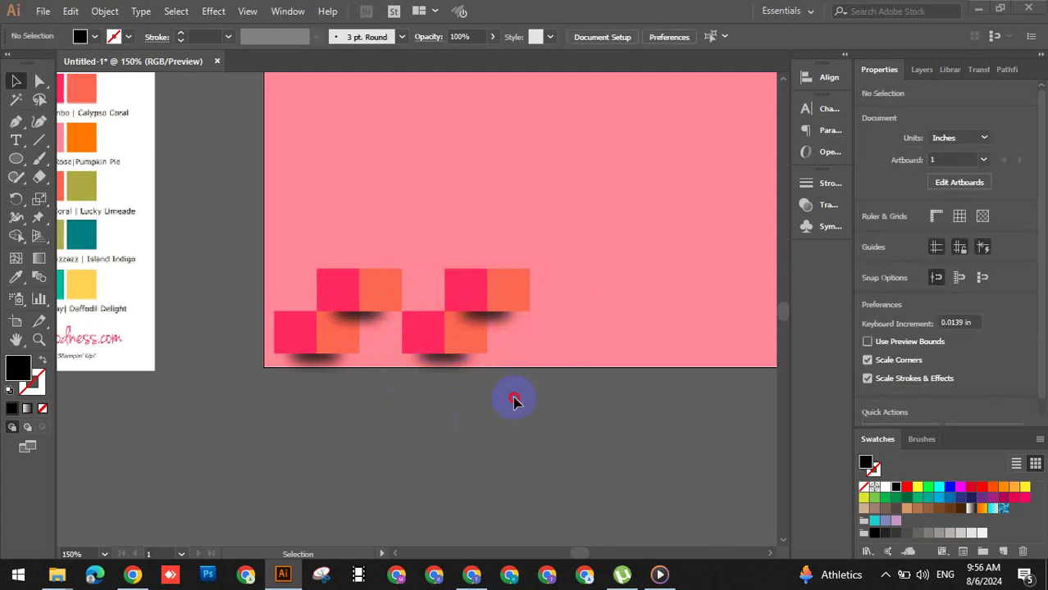
pyautogui.moveTo(288, 265)
pyautogui.mouseDown()
pyautogui.moveTo(321, 283)
pyautogui.moveTo(607, 296)
pyautogui.mouseUp()
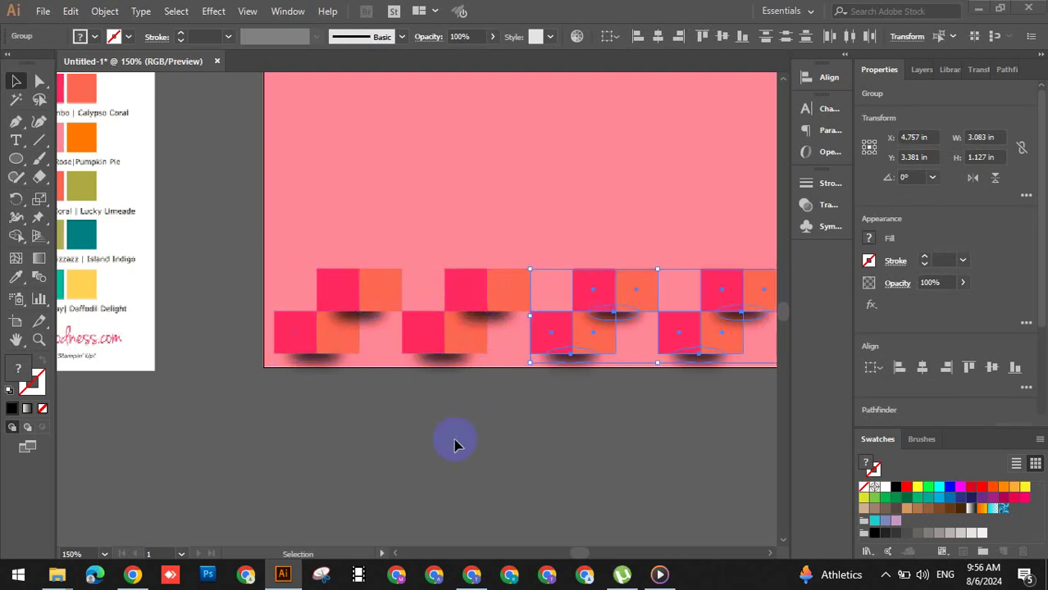
pyautogui.hotkey('ctrl', '-')
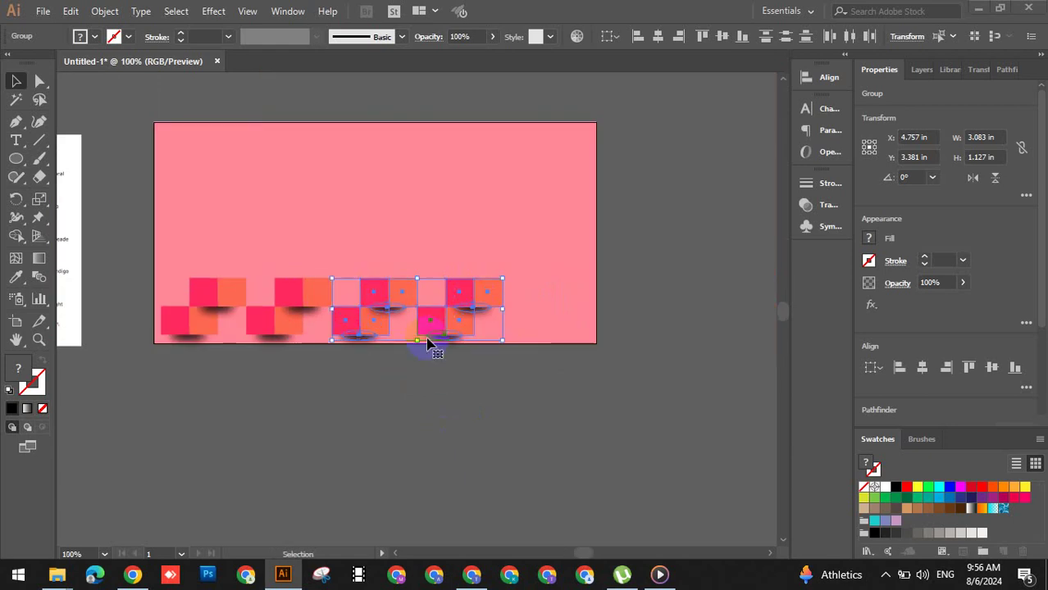
pyautogui.click(428, 361)
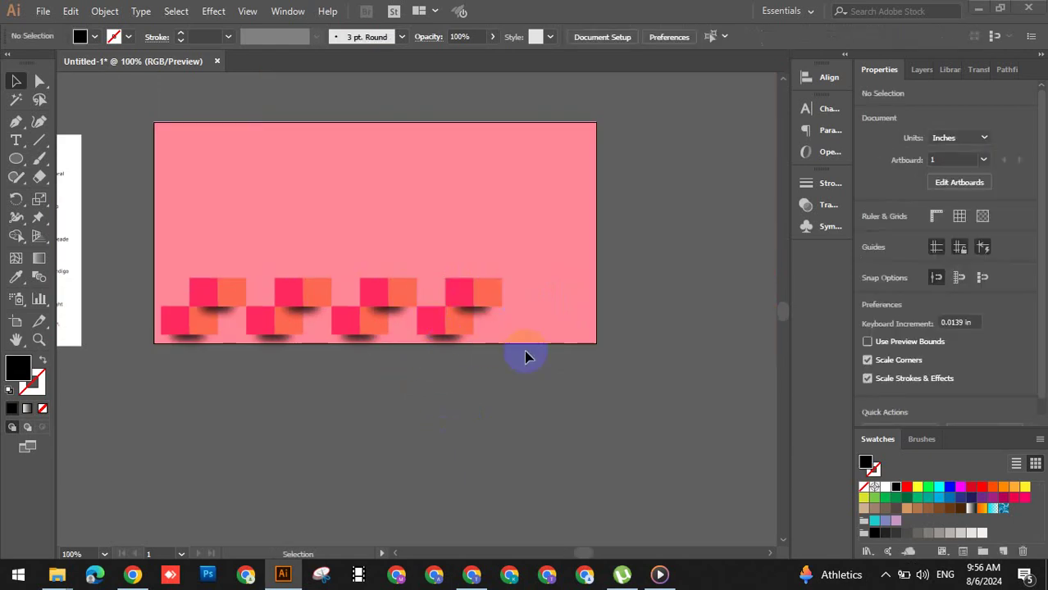
# - Scale the strip down to 3.34 × 0.611 in and place it at the artboard's top-left
pyautogui.hotkey('ctrl', '-')
pyautogui.press('z')
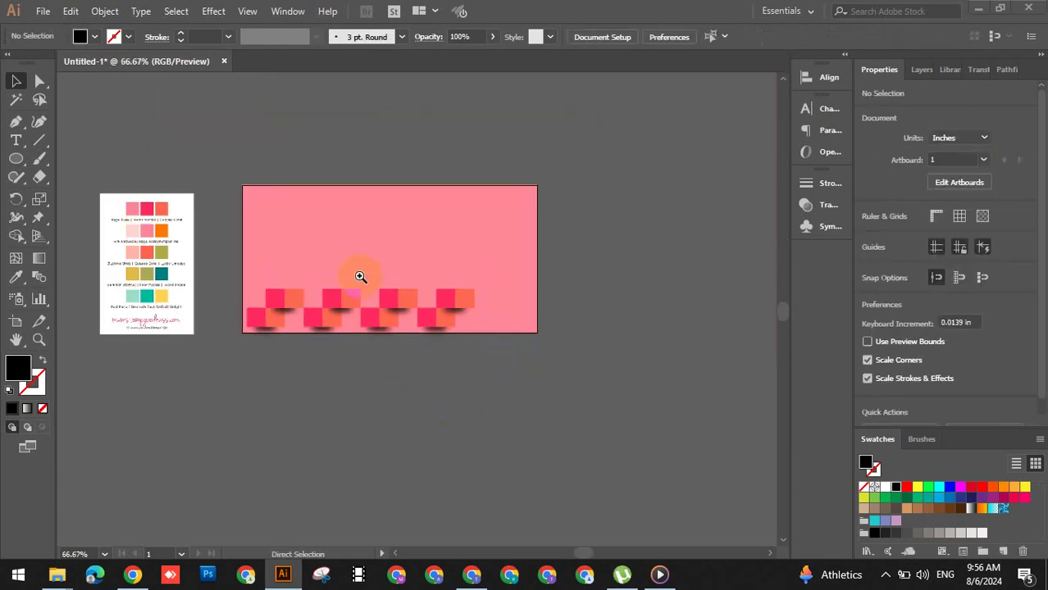
pyautogui.click(358, 277)
pyautogui.moveTo(588, 425); pyautogui.dragTo(245, 319)
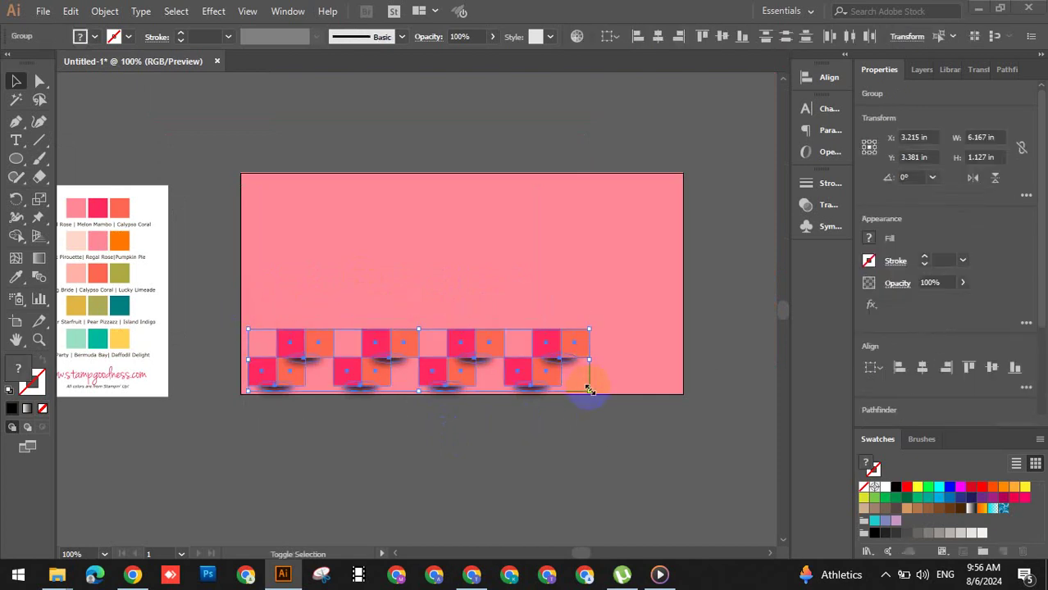
pyautogui.moveTo(589, 390)
pyautogui.mouseDown()
pyautogui.moveTo(420, 401)
pyautogui.moveTo(434, 405)
pyautogui.mouseUp()
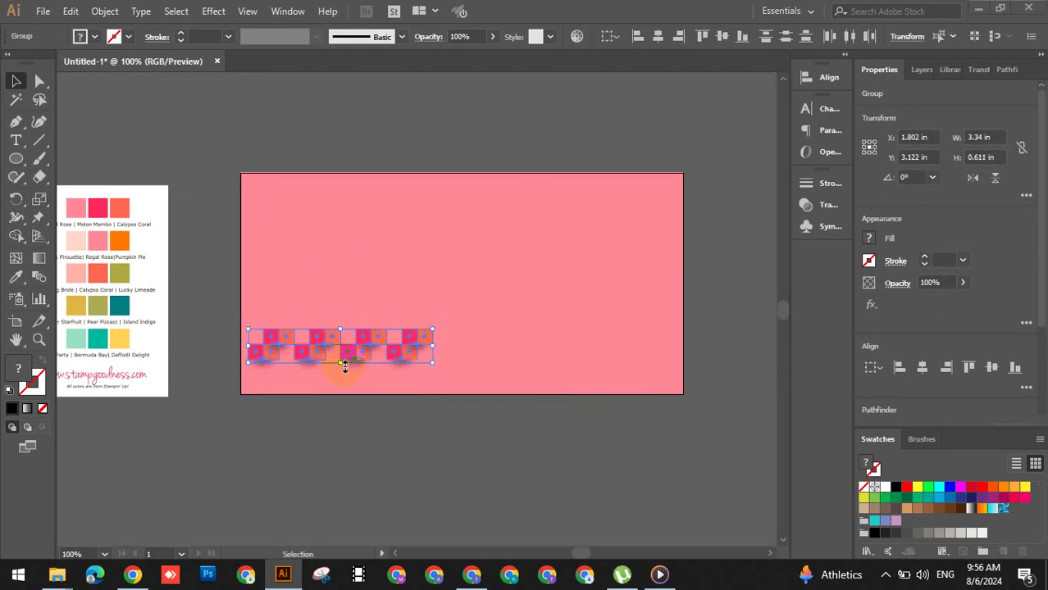
pyautogui.hotkey('shift', 'Down')
pyautogui.press('Down')
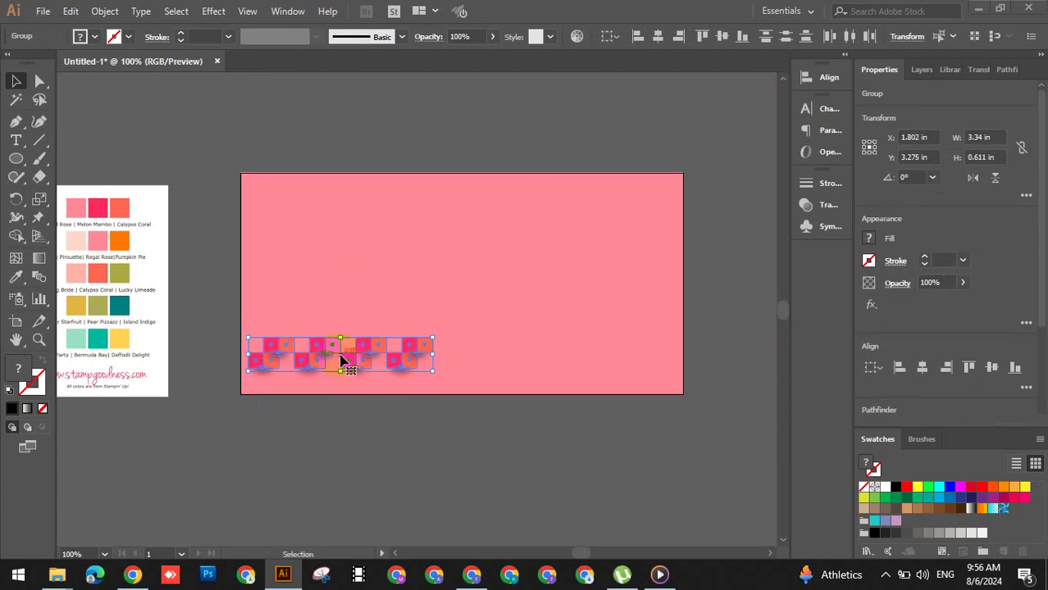
pyautogui.moveTo(340, 361); pyautogui.dragTo(332, 198)
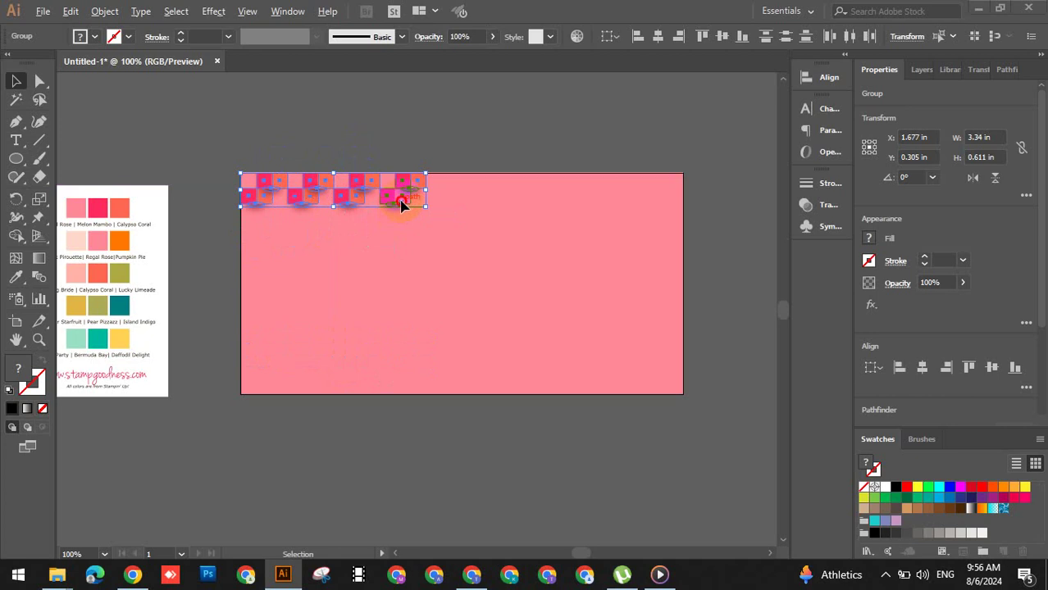
# - Duplicate the checker strip as a staggered second row beneath, undoing a misplaced top-right copy
pyautogui.moveTo(401, 205)
pyautogui.mouseDown()
pyautogui.moveTo(401, 239)
pyautogui.moveTo(418, 237)
pyautogui.mouseUp()
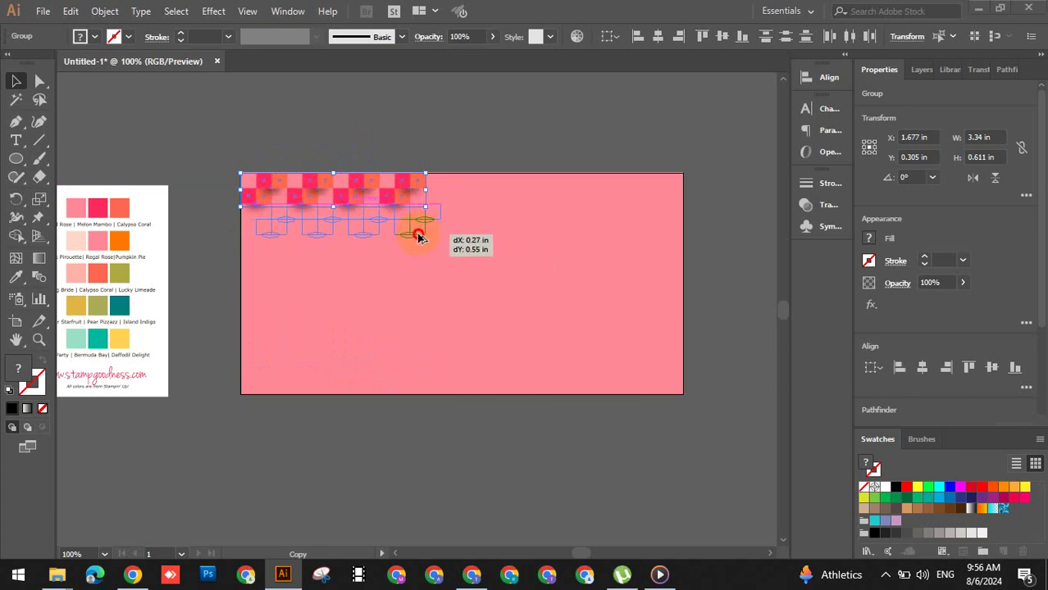
pyautogui.moveTo(417, 237); pyautogui.dragTo(418, 237)
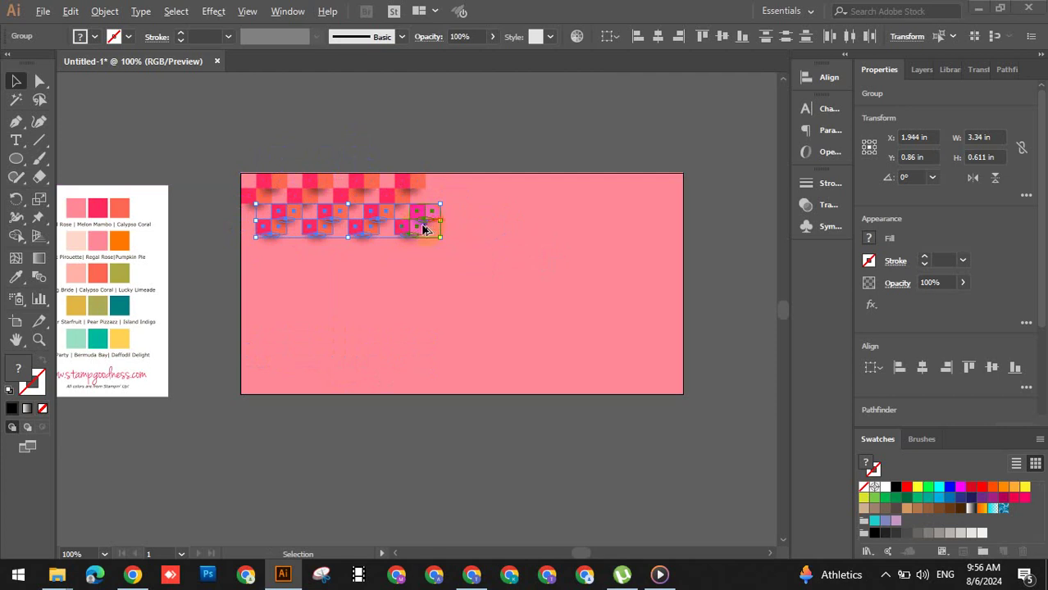
pyautogui.moveTo(404, 226); pyautogui.dragTo(566, 194)
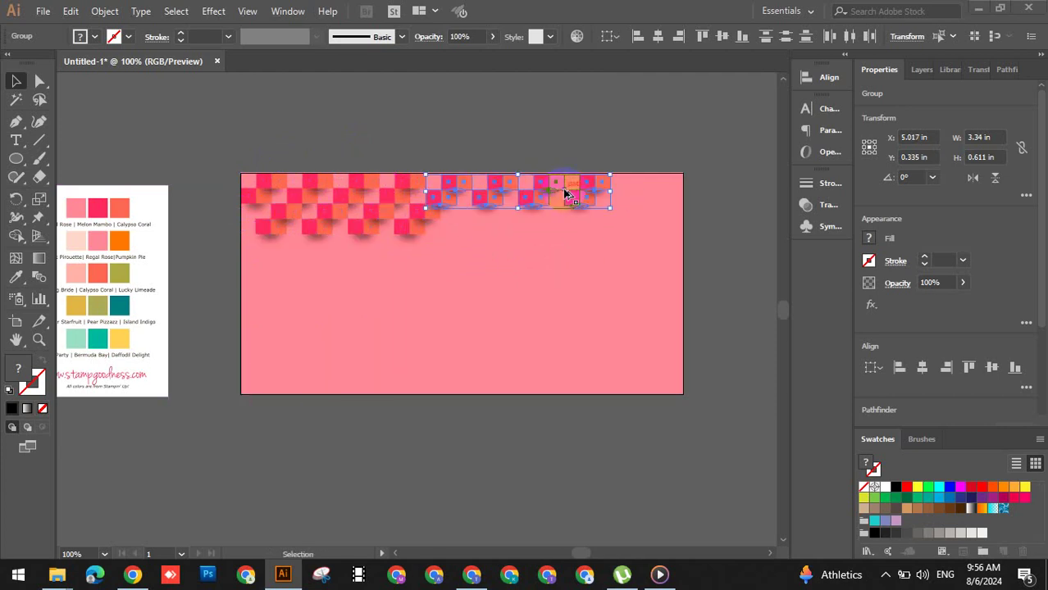
pyautogui.moveTo(499, 213)
pyautogui.mouseDown()
pyautogui.moveTo(462, 286)
pyautogui.moveTo(346, 264)
pyautogui.moveTo(243, 279)
pyautogui.moveTo(260, 266)
pyautogui.moveTo(249, 270)
pyautogui.moveTo(339, 280)
pyautogui.moveTo(346, 301)
pyautogui.moveTo(330, 292)
pyautogui.moveTo(456, 206)
pyautogui.moveTo(379, 256)
pyautogui.moveTo(379, 239)
pyautogui.moveTo(329, 299)
pyautogui.mouseUp()
pyautogui.hotkey('ctrl', 'z')
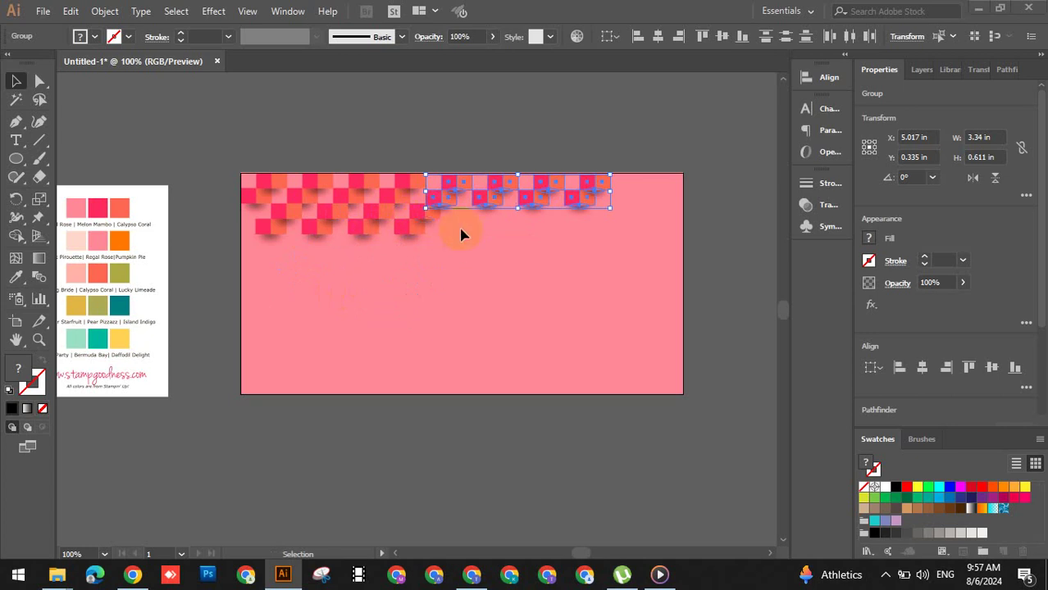
# - Extend the top checker rows further right along the artboard's top edge
pyautogui.click(461, 154)
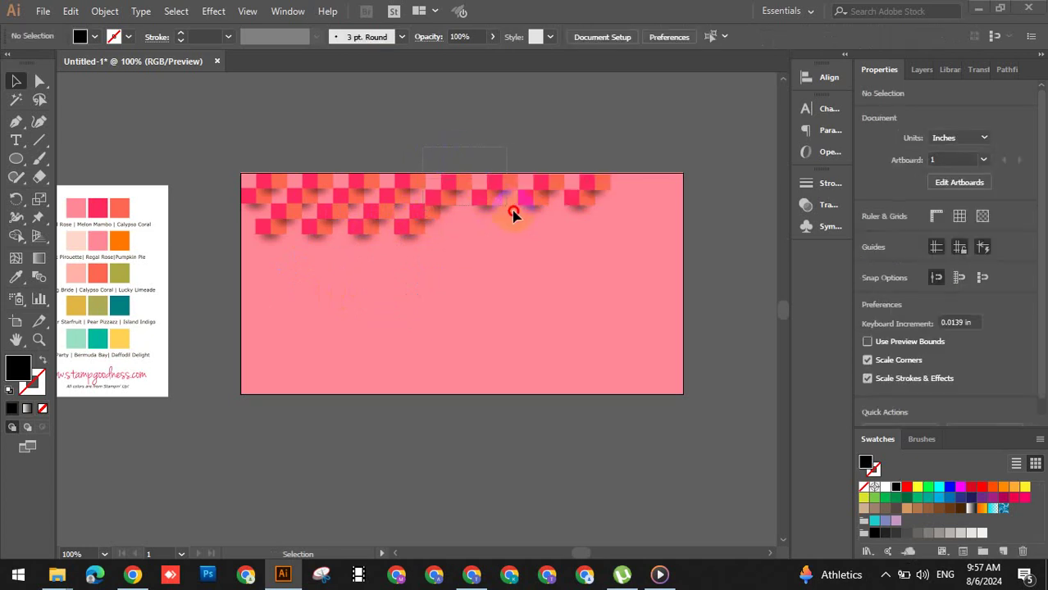
pyautogui.moveTo(515, 216); pyautogui.dragTo(532, 144)
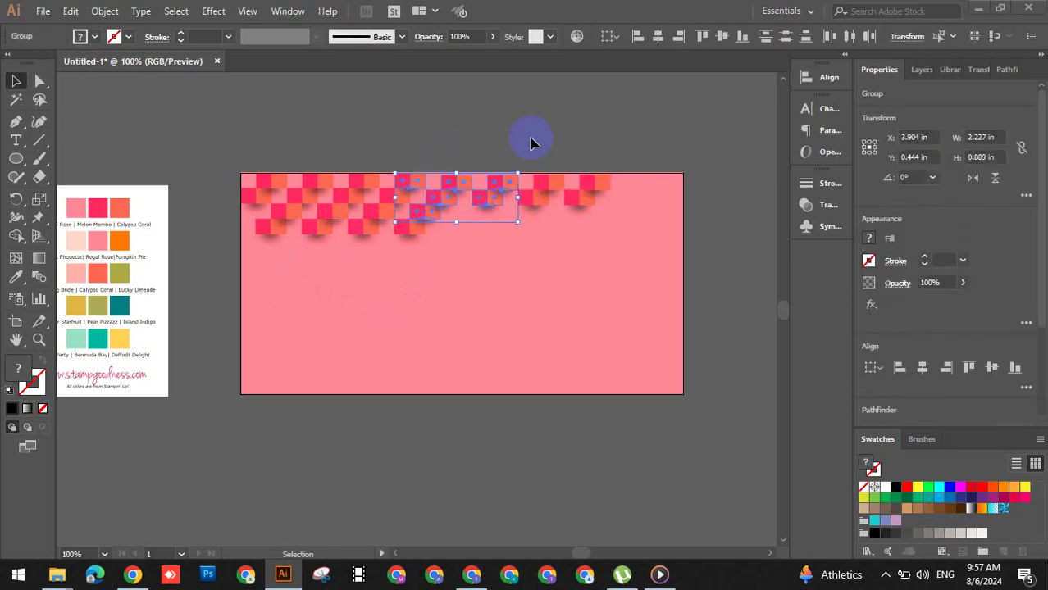
pyautogui.click(532, 129)
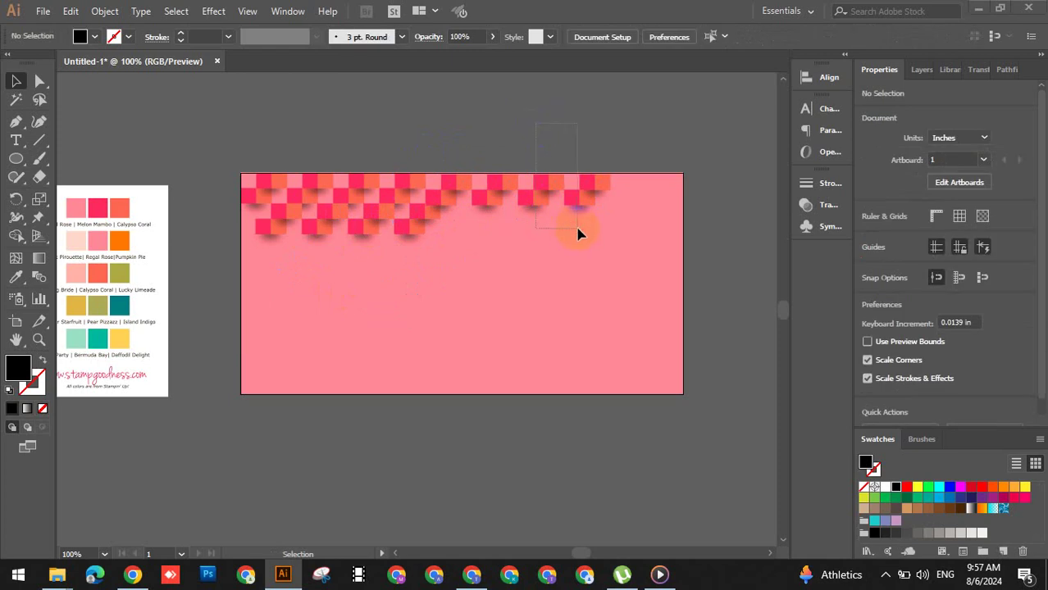
pyautogui.moveTo(577, 235); pyautogui.dragTo(579, 233)
pyautogui.click(713, 189)
pyautogui.moveTo(703, 239)
pyautogui.mouseDown()
pyautogui.moveTo(521, 169)
pyautogui.moveTo(541, 204)
pyautogui.moveTo(445, 244)
pyautogui.moveTo(465, 238)
pyautogui.mouseUp()
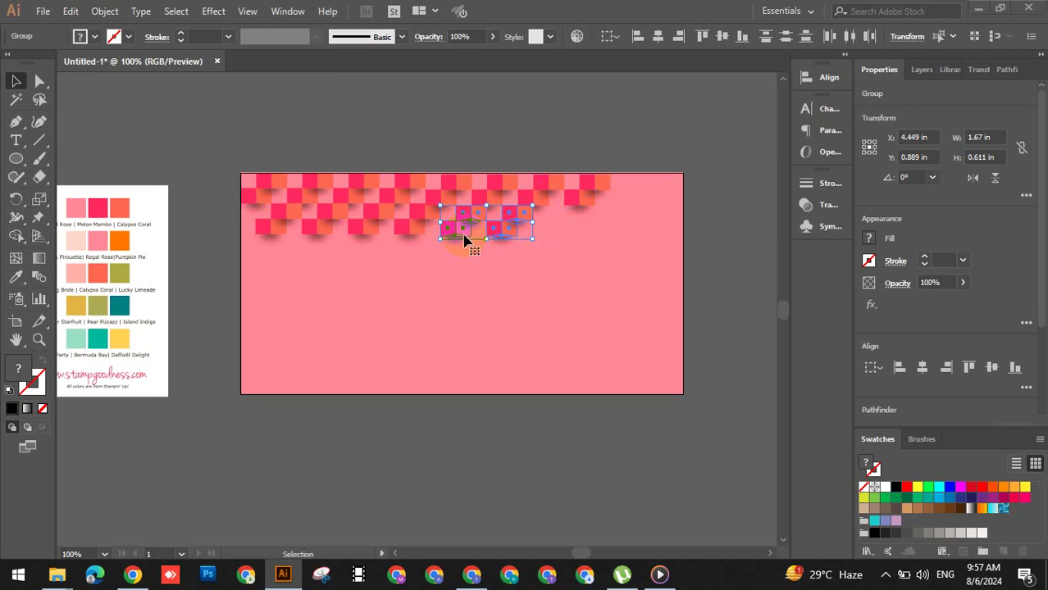
pyautogui.click(472, 136)
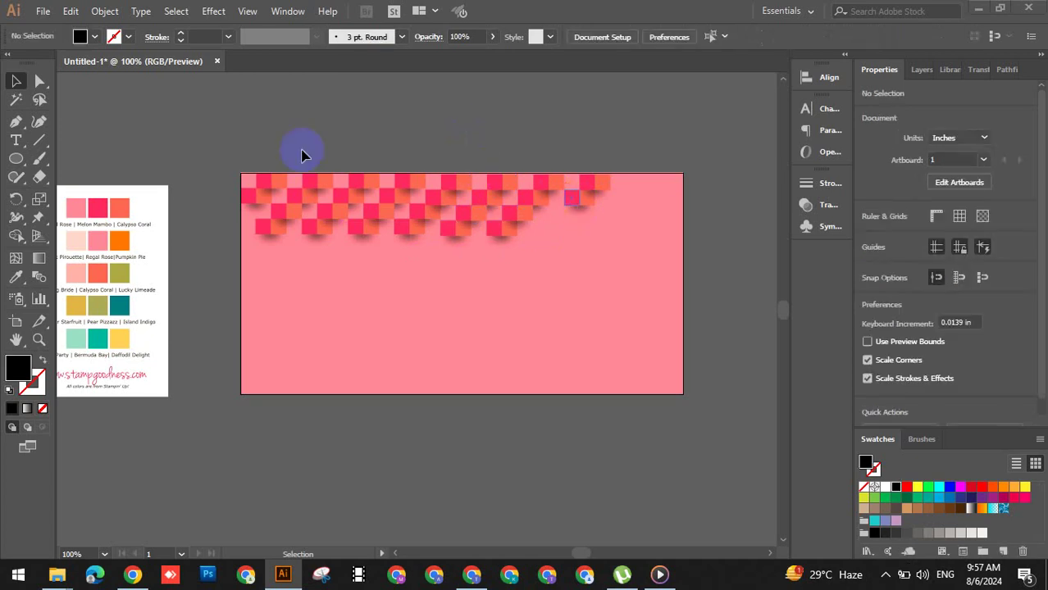
# - Copy the two-row checker band twice, stepping diagonally down-left as 5.01 × 0.64 in rows
pyautogui.click(205, 220)
pyautogui.moveTo(261, 229); pyautogui.dragTo(547, 278)
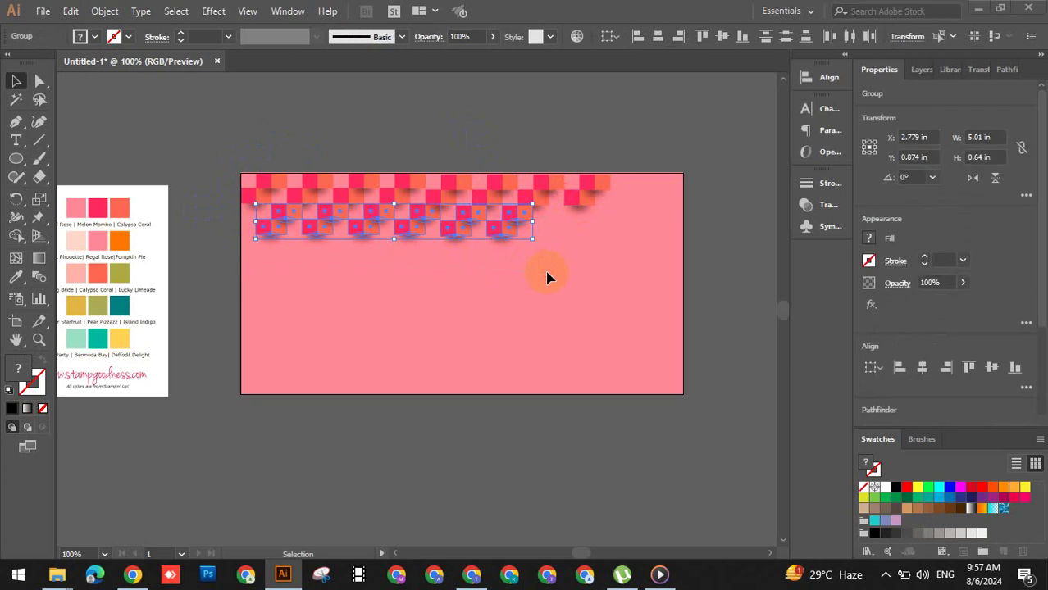
pyautogui.moveTo(477, 226)
pyautogui.mouseDown()
pyautogui.moveTo(415, 257)
pyautogui.moveTo(434, 256)
pyautogui.moveTo(372, 305)
pyautogui.mouseUp()
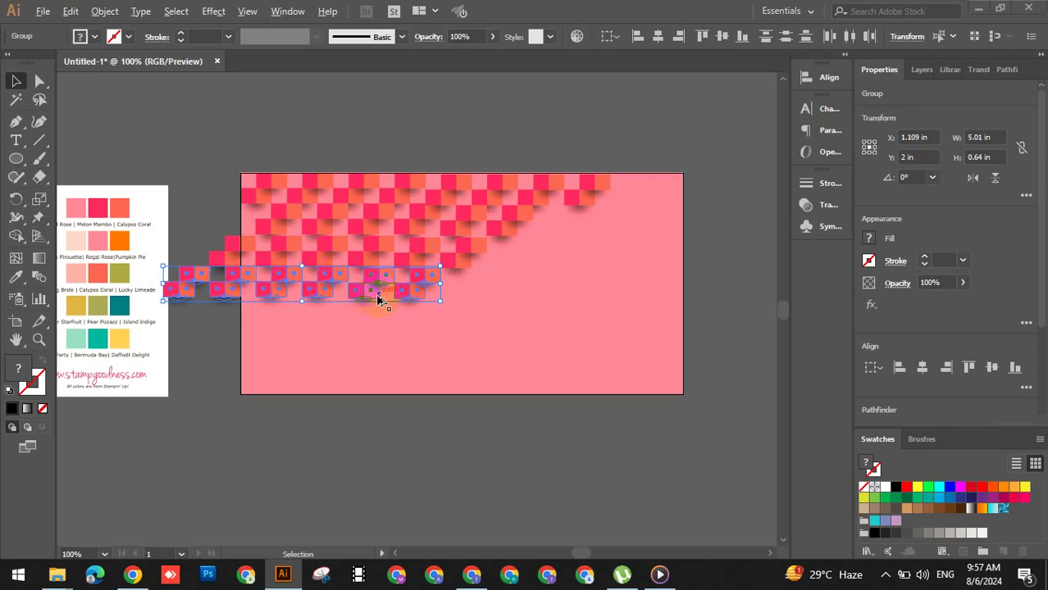
pyautogui.moveTo(374, 304); pyautogui.dragTo(325, 332)
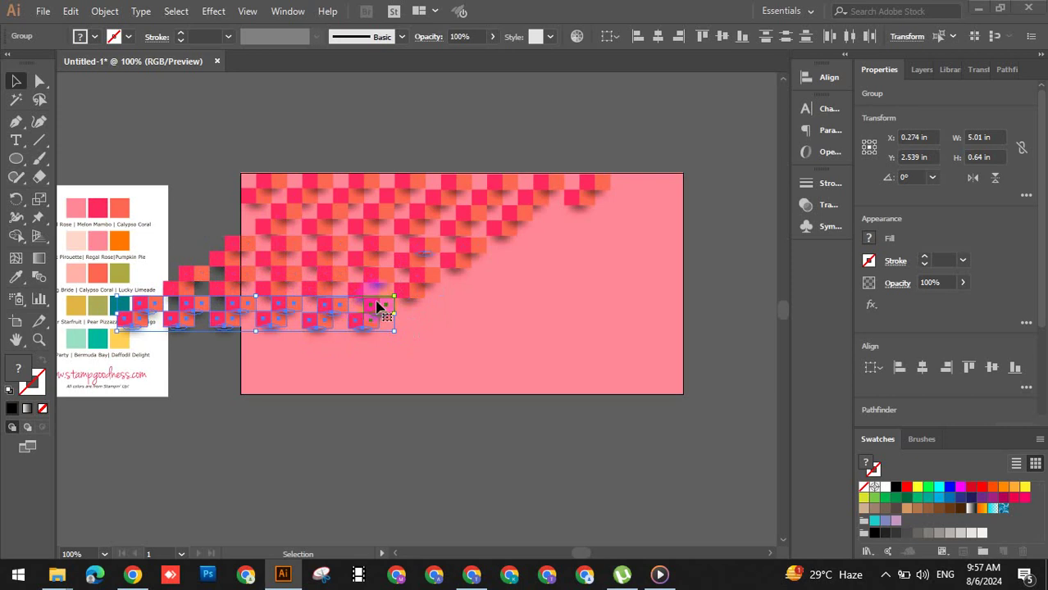
pyautogui.click(229, 123)
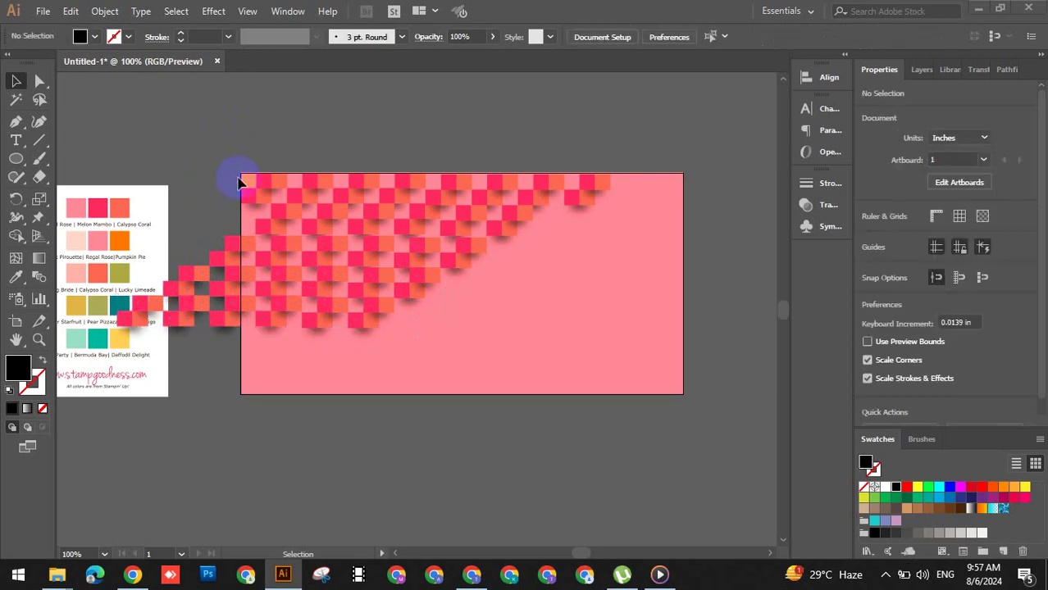
# - Group the squares overflowing the artboard's left edge with the palette card, undoing a trial move
pyautogui.moveTo(100, 162); pyautogui.dragTo(237, 388)
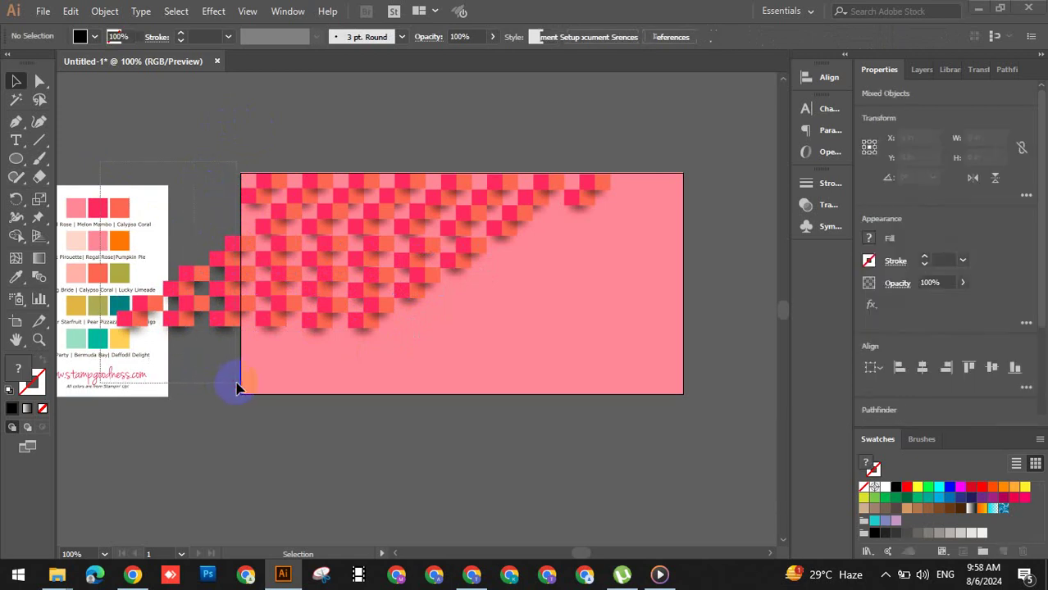
pyautogui.rightClick(205, 309)
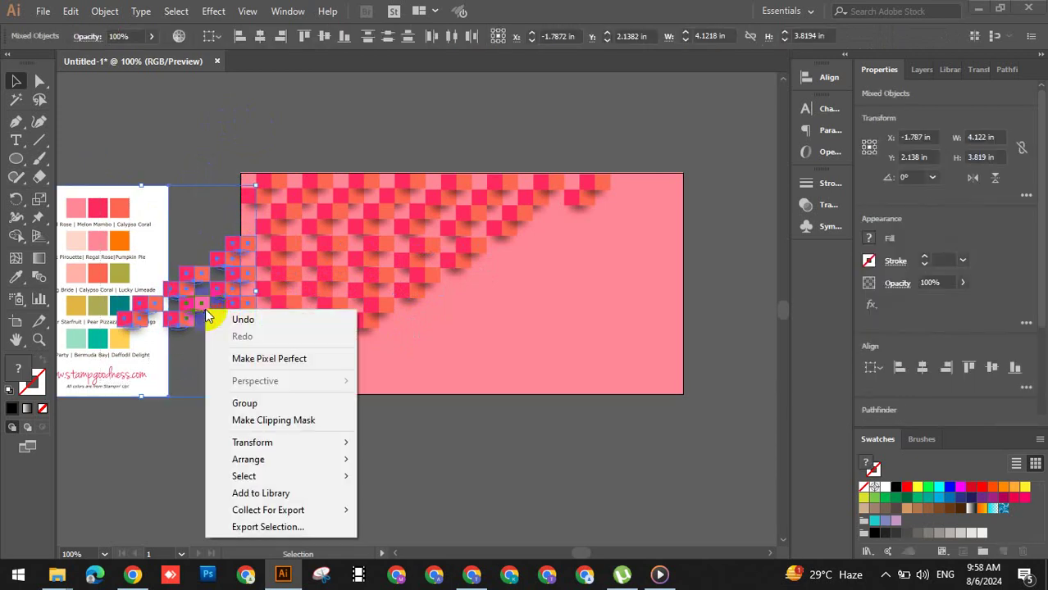
pyautogui.click(242, 402)
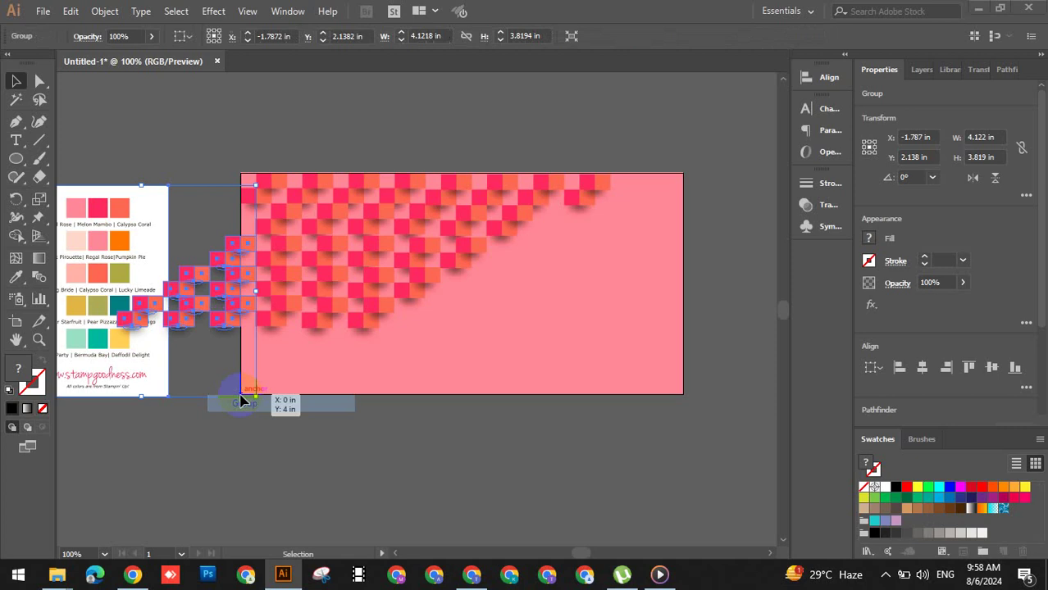
pyautogui.click(152, 148)
pyautogui.moveTo(156, 320); pyautogui.dragTo(240, 397)
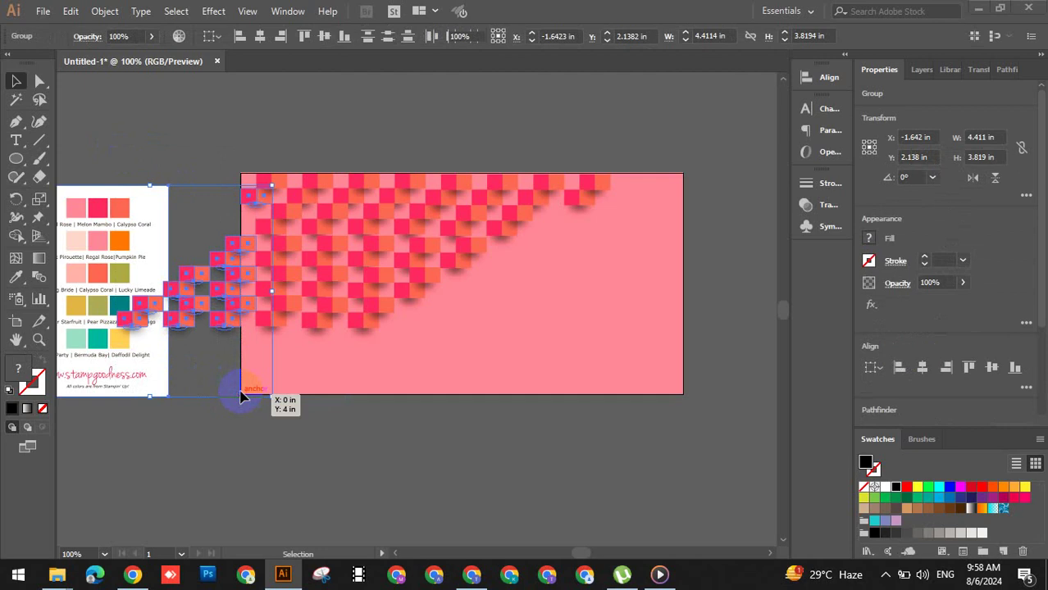
pyautogui.click(209, 361)
pyautogui.moveTo(158, 232); pyautogui.dragTo(194, 335)
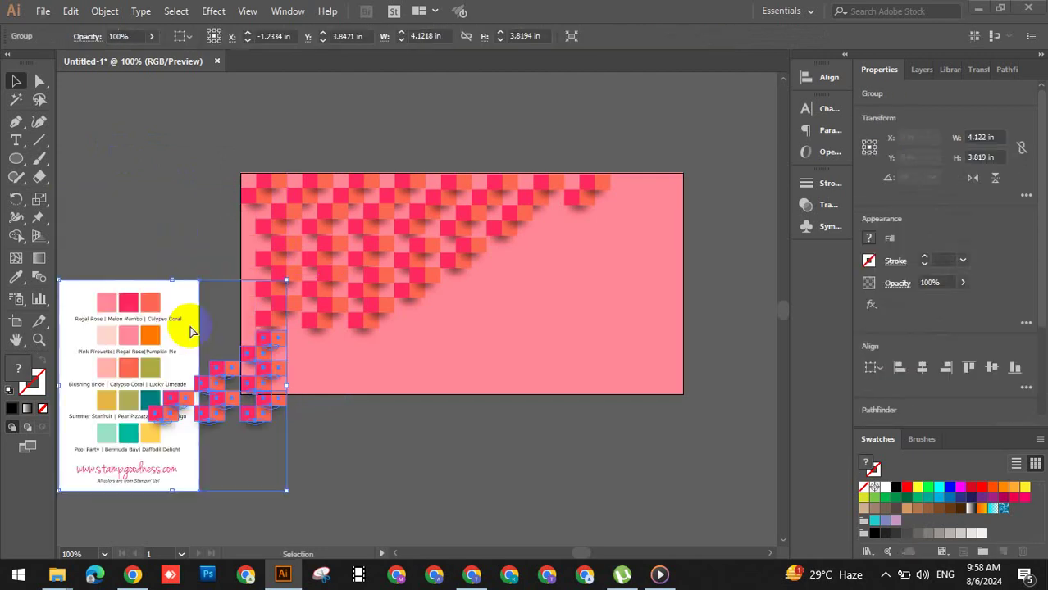
pyautogui.hotkey('ctrl', 'z')
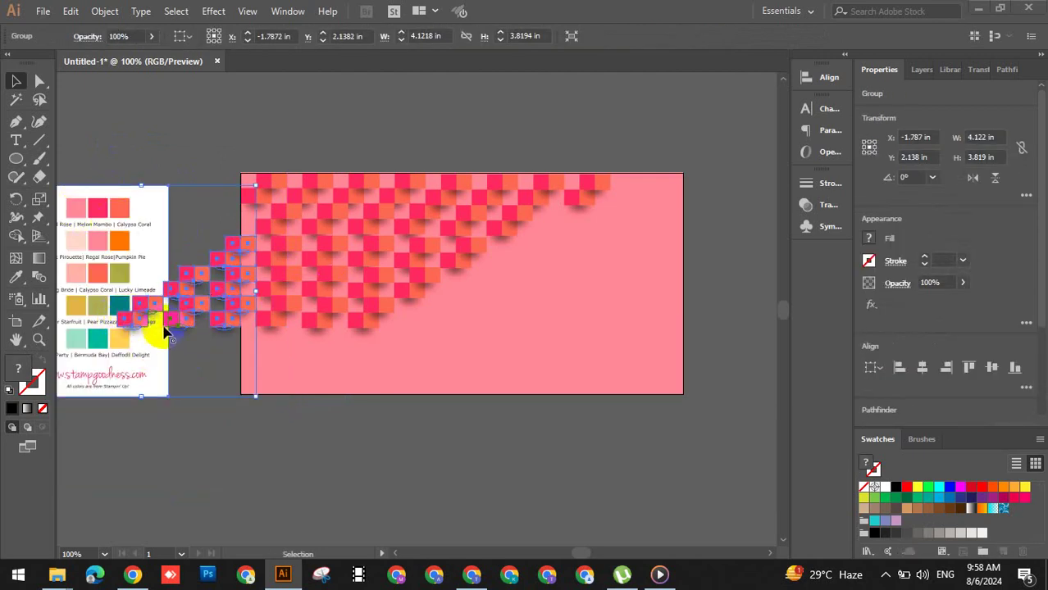
# - Ungroup the overflow objects and nudge the small checker group left of the artboard
pyautogui.rightClick(175, 324)
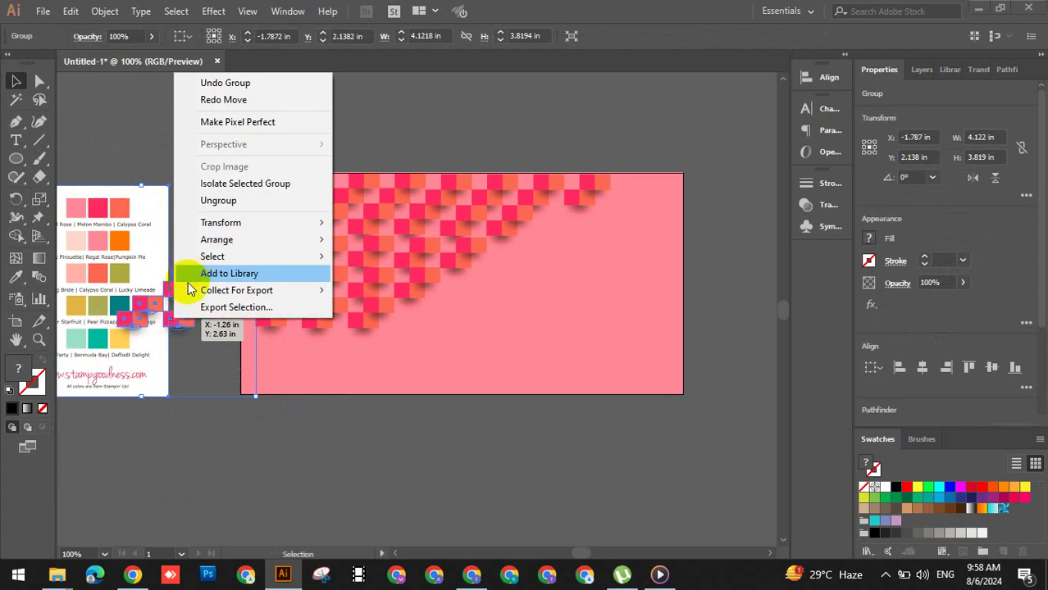
pyautogui.click(230, 211)
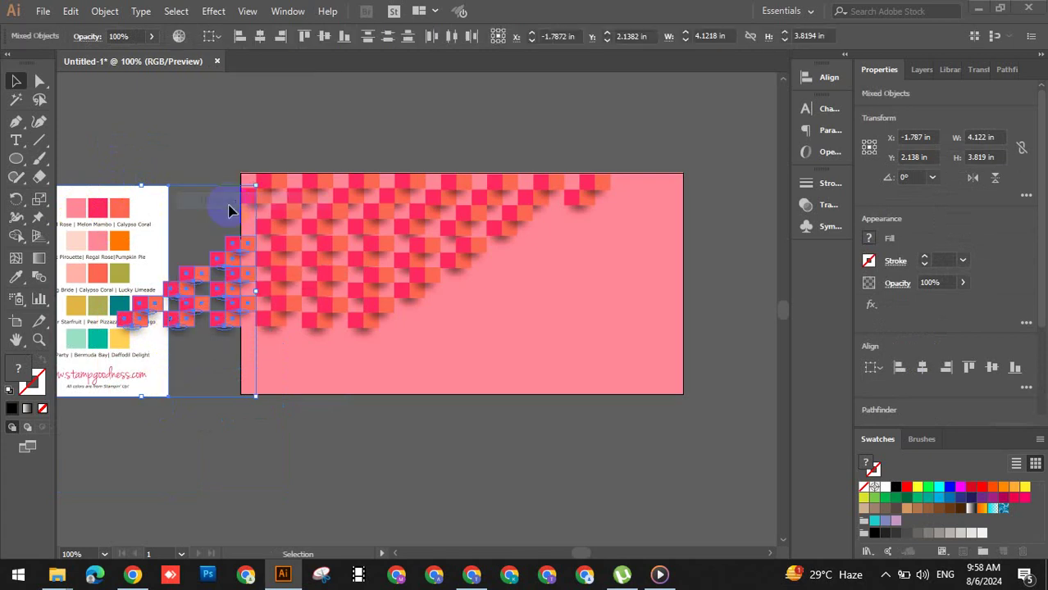
pyautogui.click(161, 145)
pyautogui.click(186, 282)
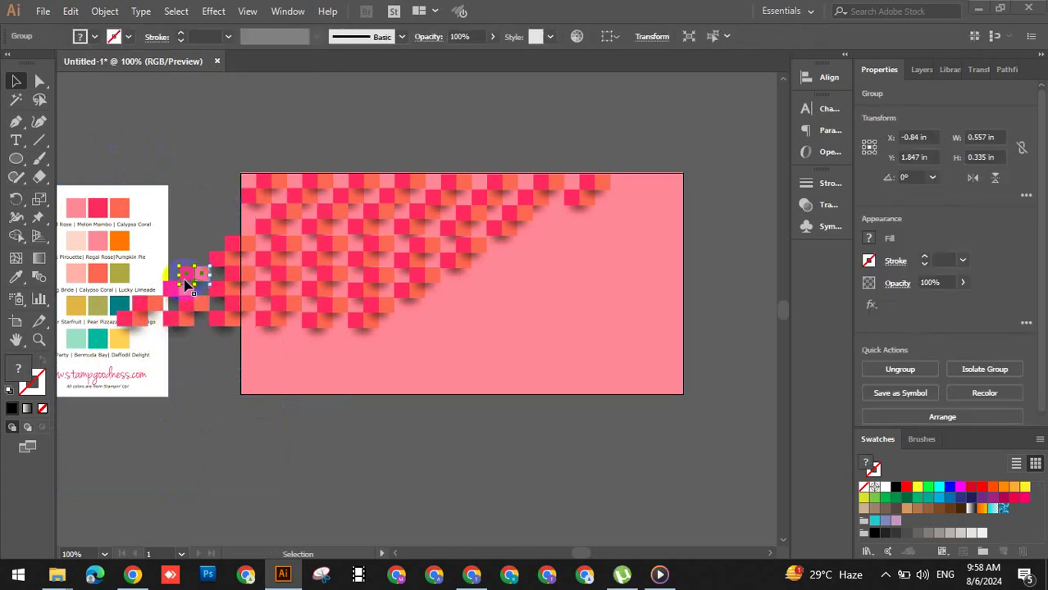
pyautogui.moveTo(194, 283); pyautogui.dragTo(227, 248)
# - Move the colour palette card below the artboard and delete squares outside its left edge
pyautogui.moveTo(64, 246); pyautogui.dragTo(151, 528)
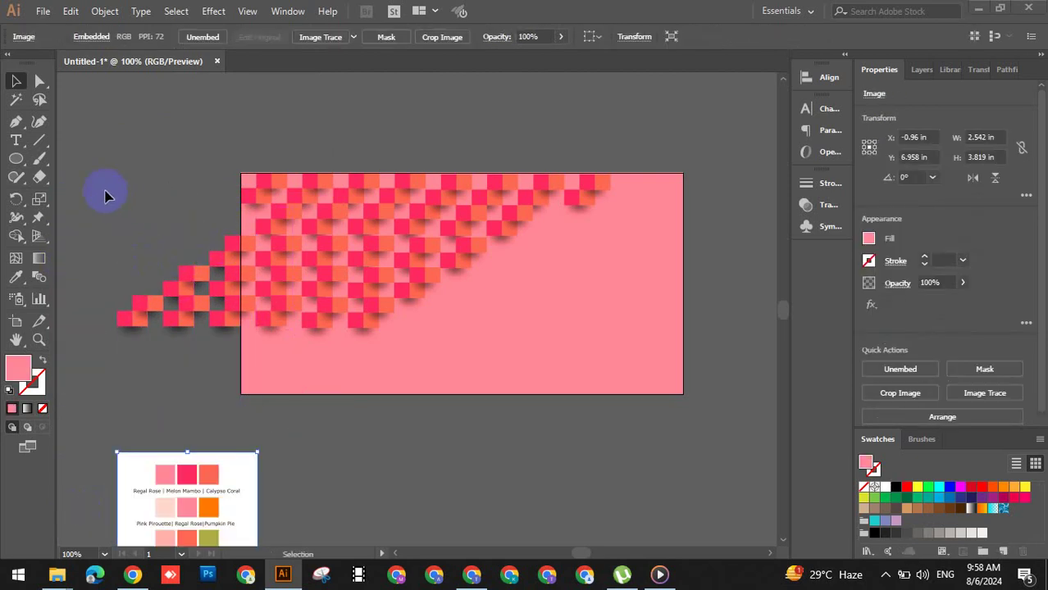
pyautogui.moveTo(198, 366); pyautogui.dragTo(227, 346)
pyautogui.press('Delete')
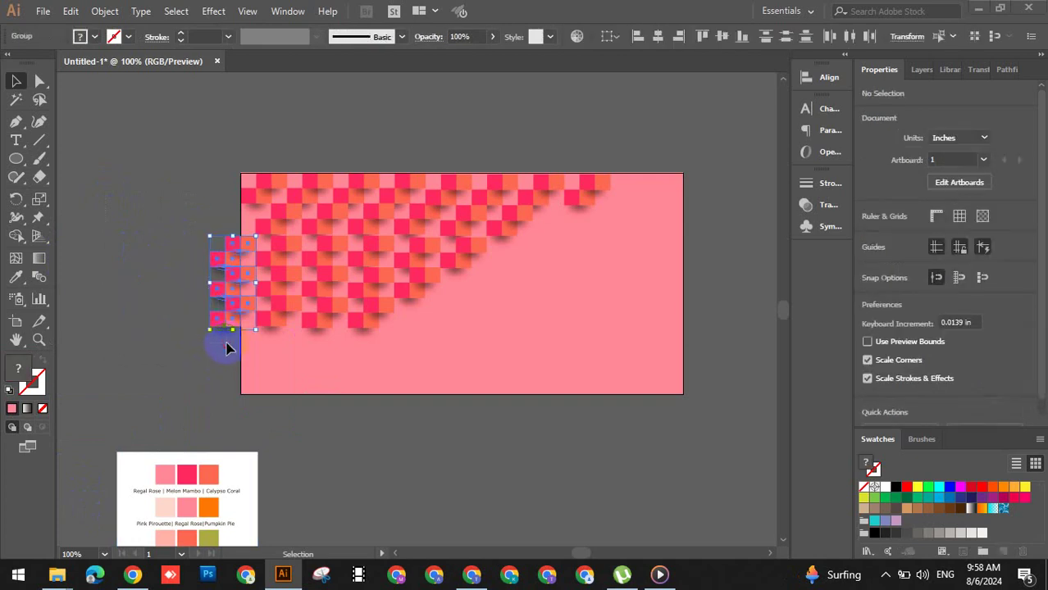
# - Ungroup the remaining left squares and select the column overhanging the left edge
pyautogui.rightClick(238, 283)
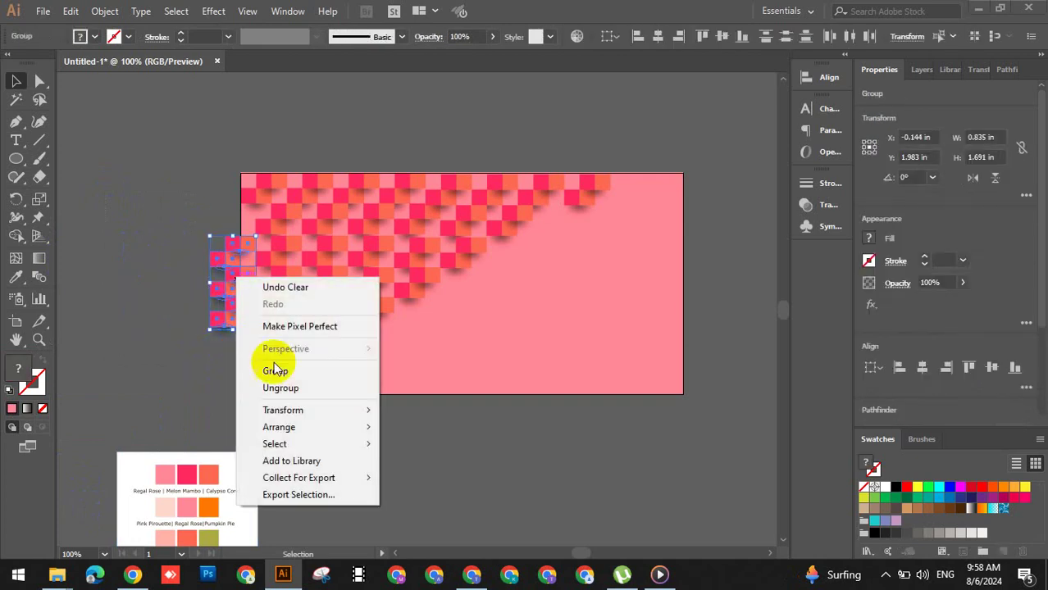
pyautogui.click(274, 387)
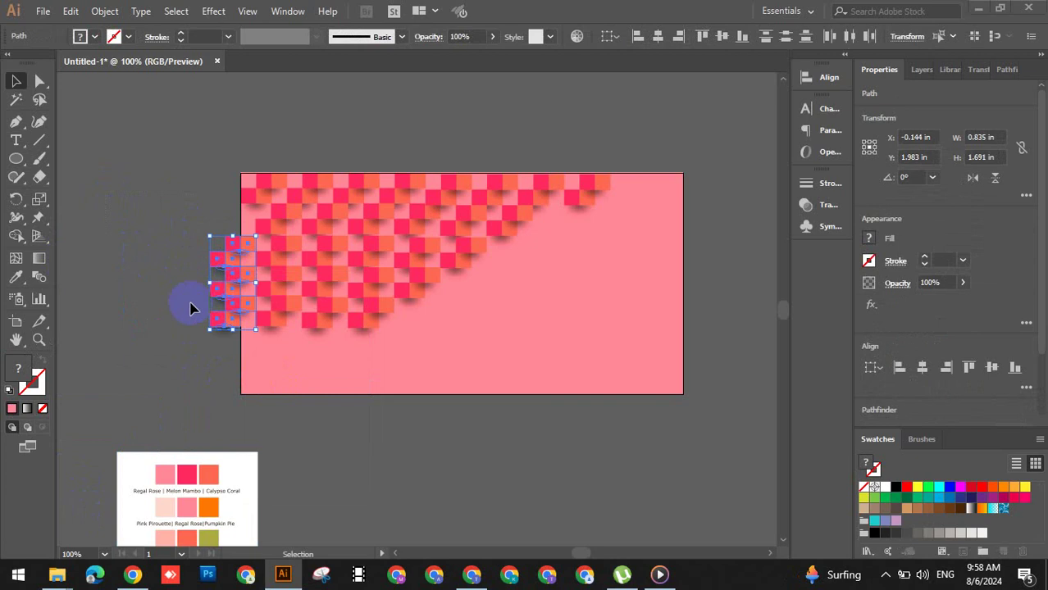
pyautogui.click(176, 211)
pyautogui.moveTo(227, 389); pyautogui.dragTo(227, 389)
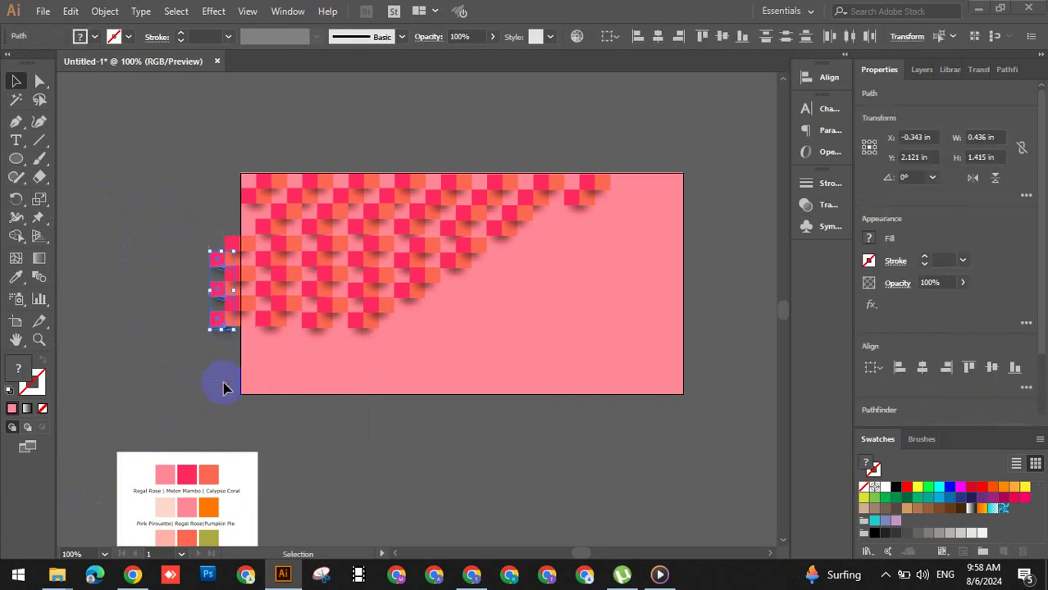
pyautogui.click(224, 384)
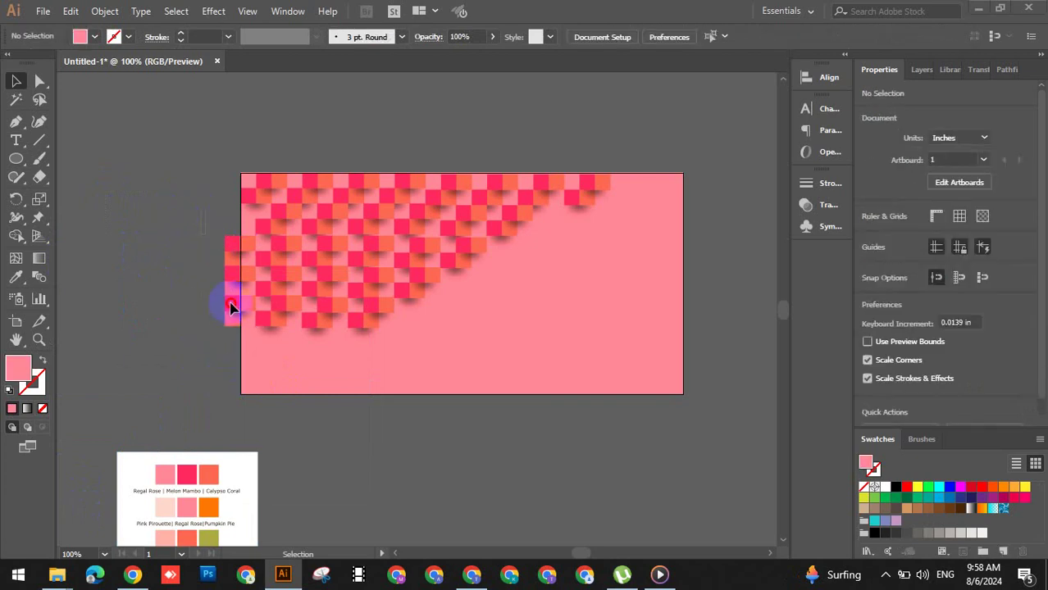
pyautogui.moveTo(234, 372); pyautogui.dragTo(234, 392)
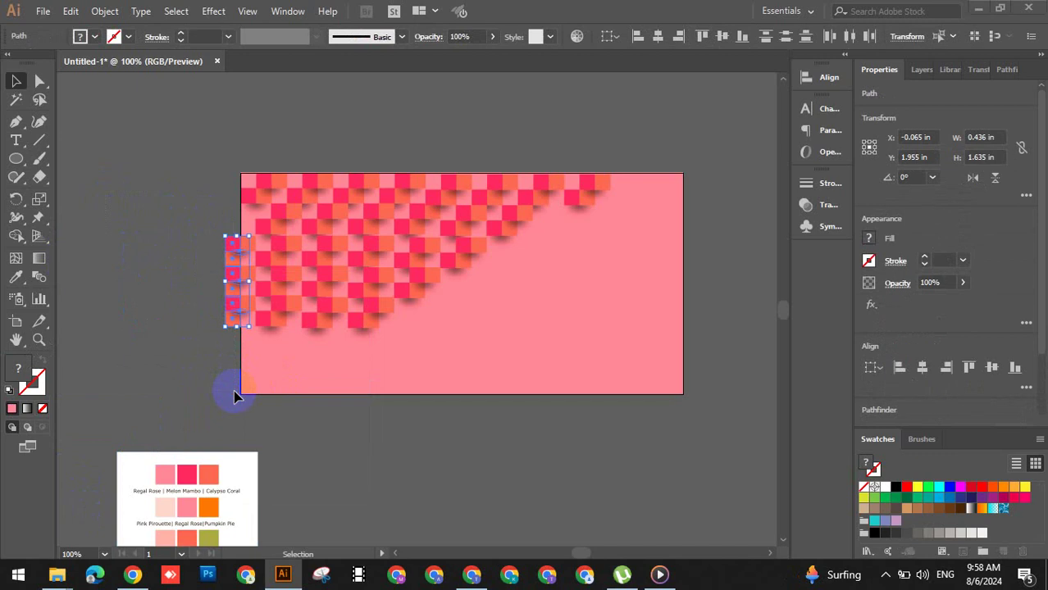
pyautogui.click(234, 392)
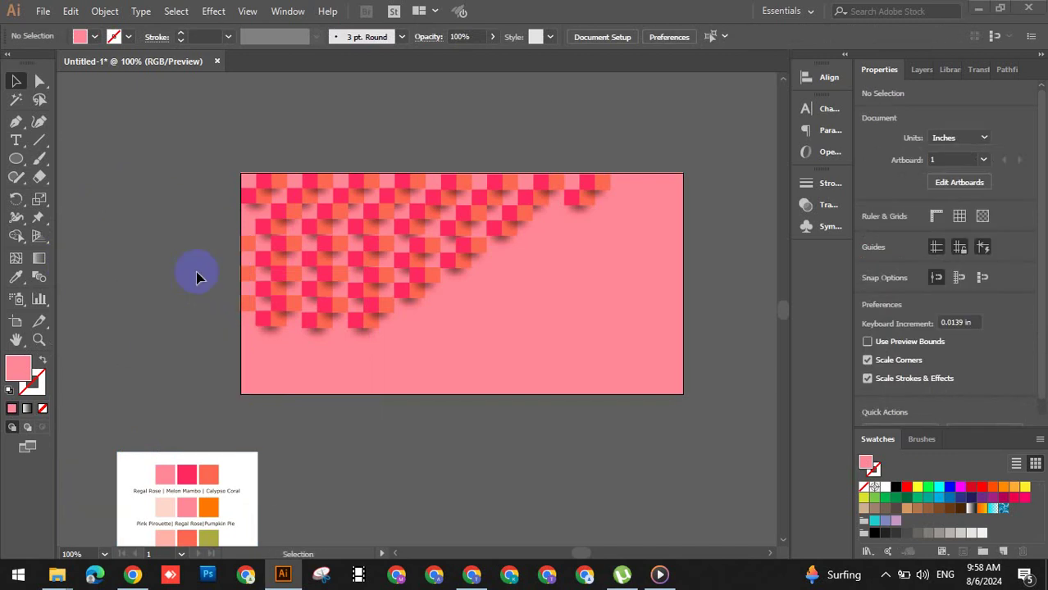
# - Zoom out to 66.67%, run Object > Unlock All on the pink background, and select all artwork
pyautogui.scroll(2, 453, 259)
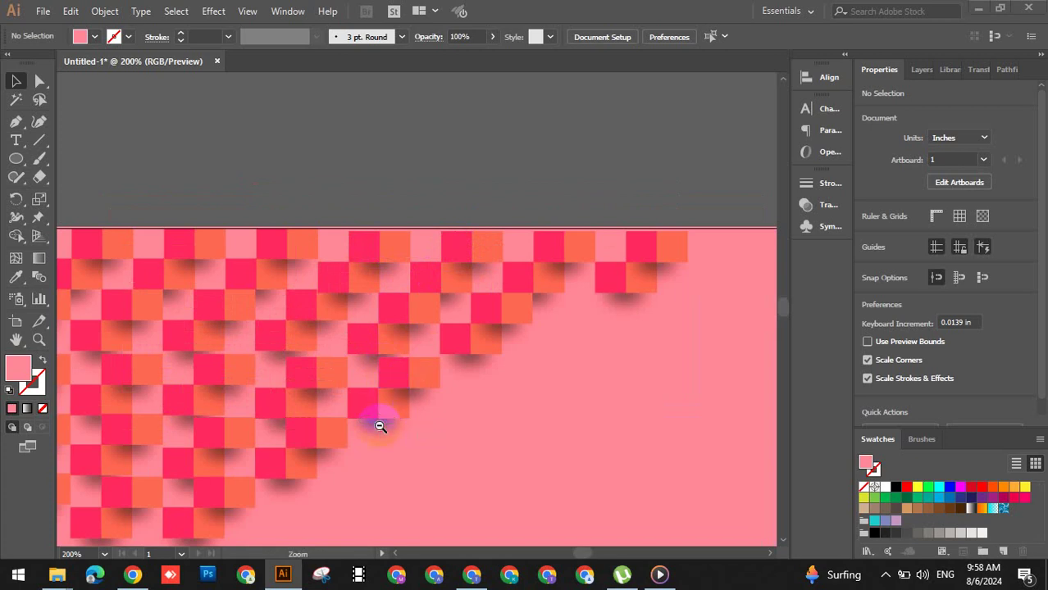
pyautogui.scroll(-2, 379, 426)
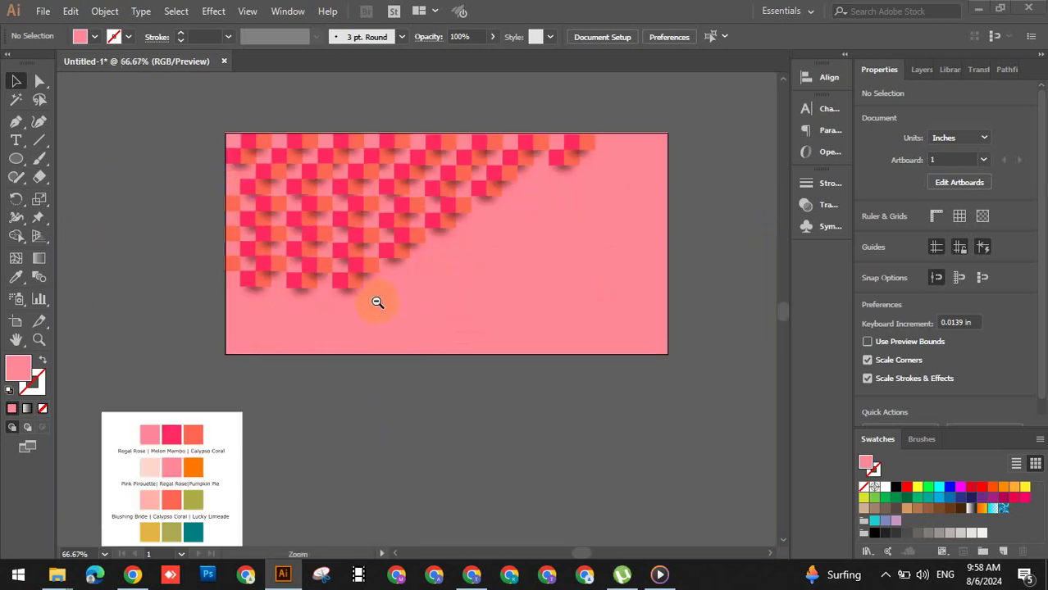
pyautogui.scroll(-1, 377, 305)
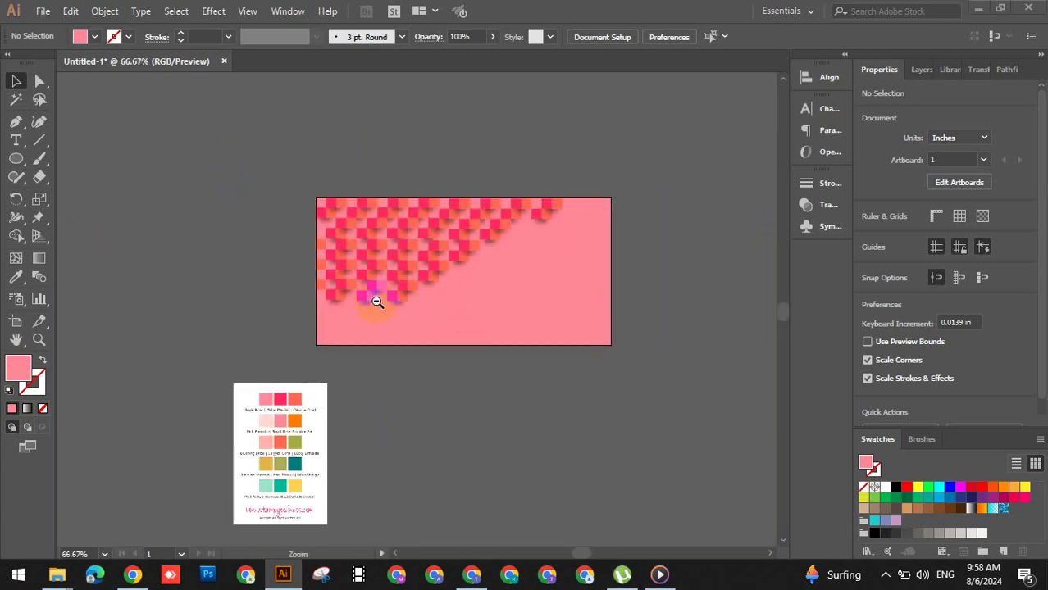
pyautogui.rightClick(487, 278)
pyautogui.click(129, 10)
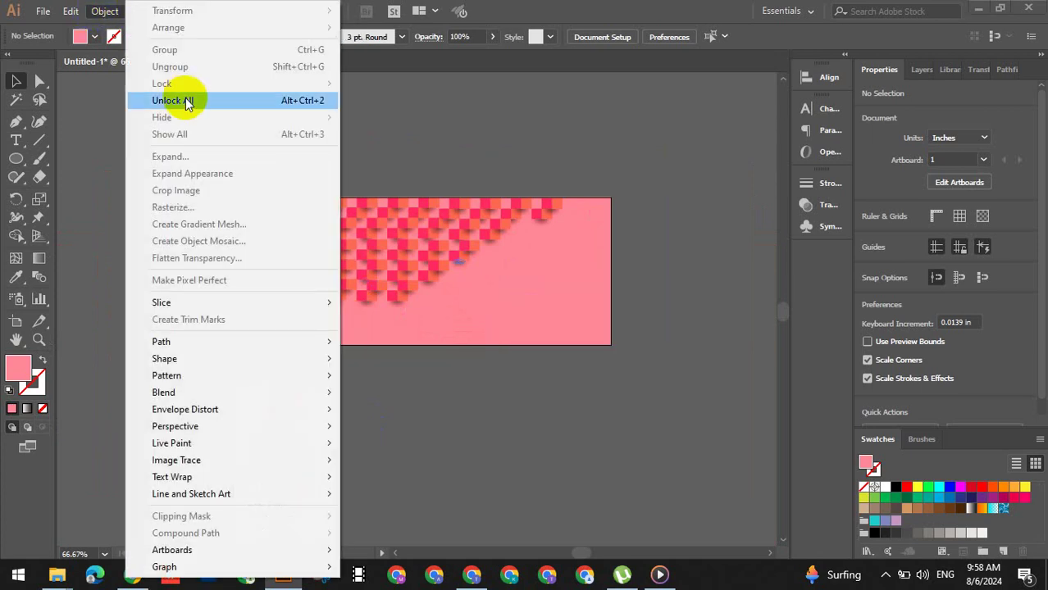
pyautogui.click(184, 95)
pyautogui.click(276, 173)
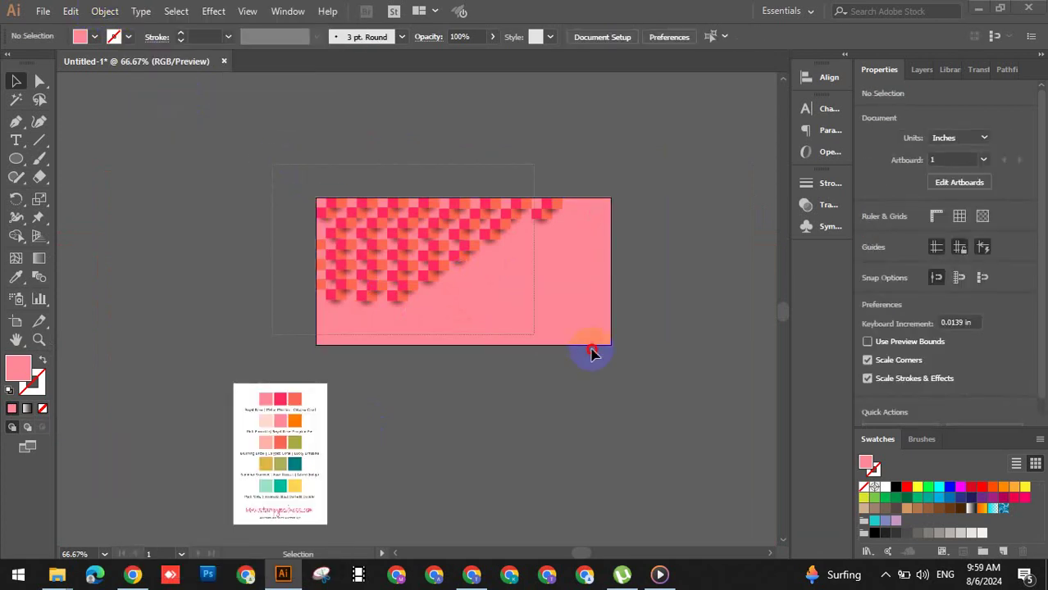
pyautogui.hotkey('ctrl', 'a')
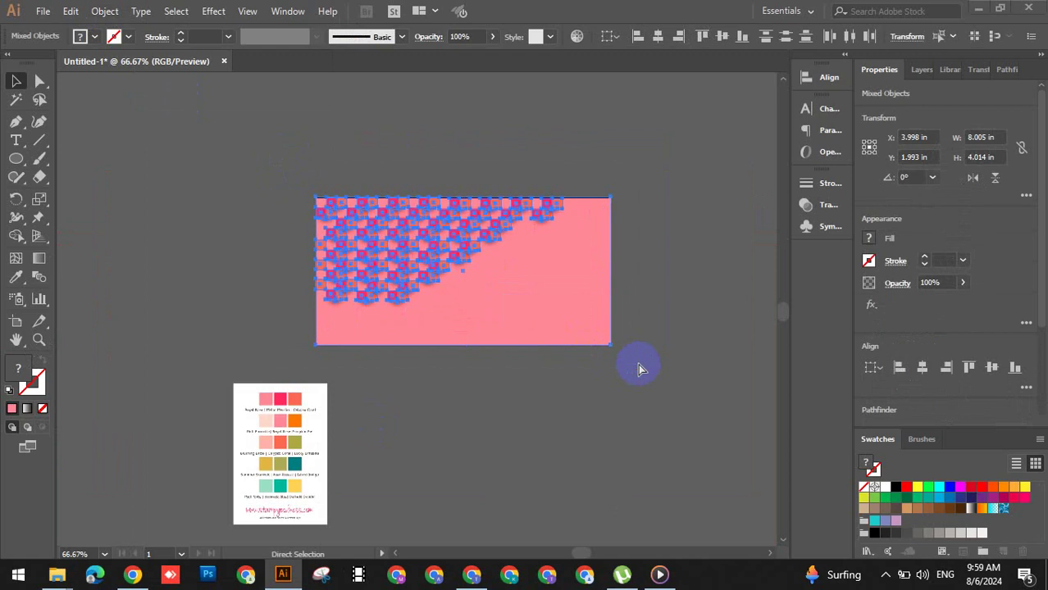
# - Group the pink background with its checker pattern and drag it off the artboard's upper left
pyautogui.rightClick(557, 298)
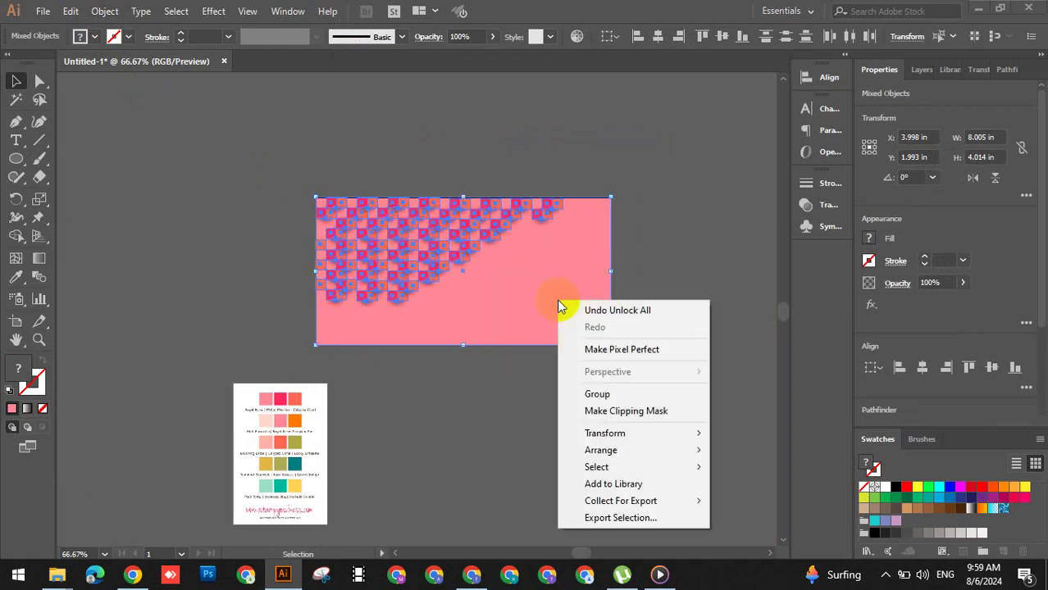
pyautogui.click(596, 392)
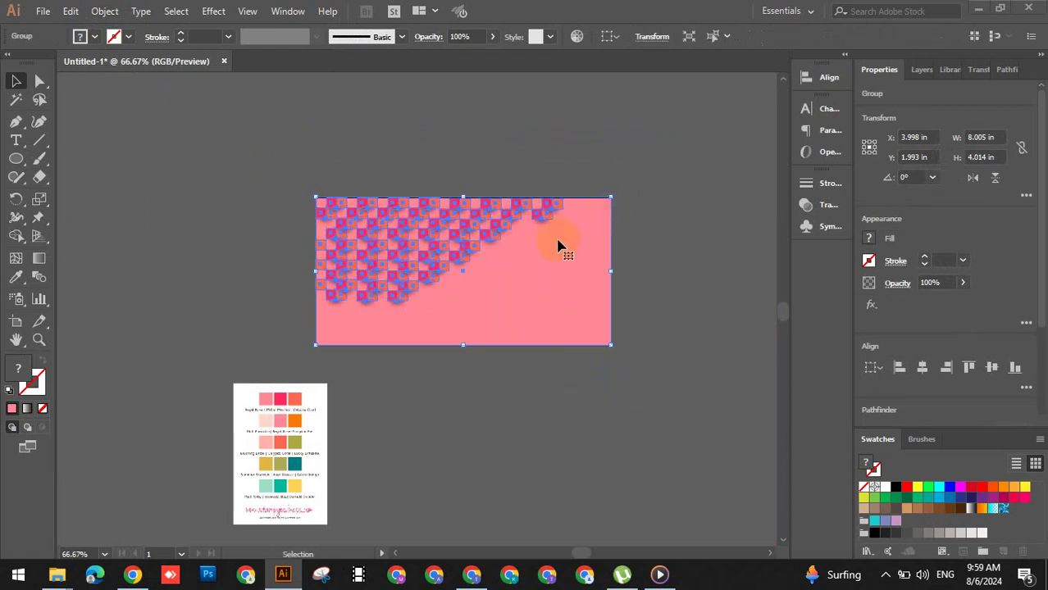
pyautogui.moveTo(557, 250); pyautogui.dragTo(279, 142)
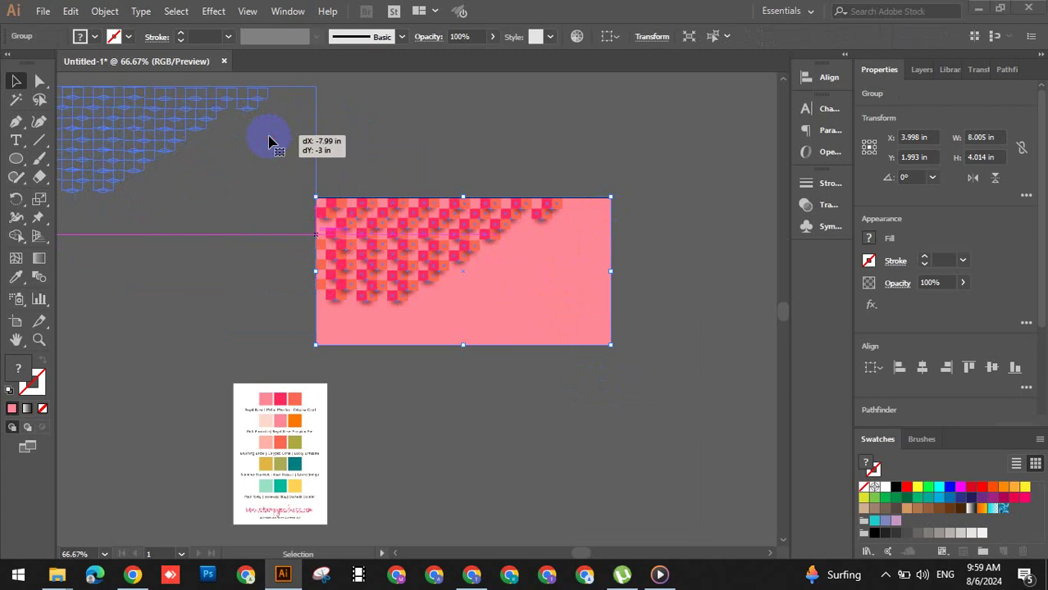
pyautogui.moveTo(262, 184); pyautogui.dragTo(217, 183)
pyautogui.click(373, 234)
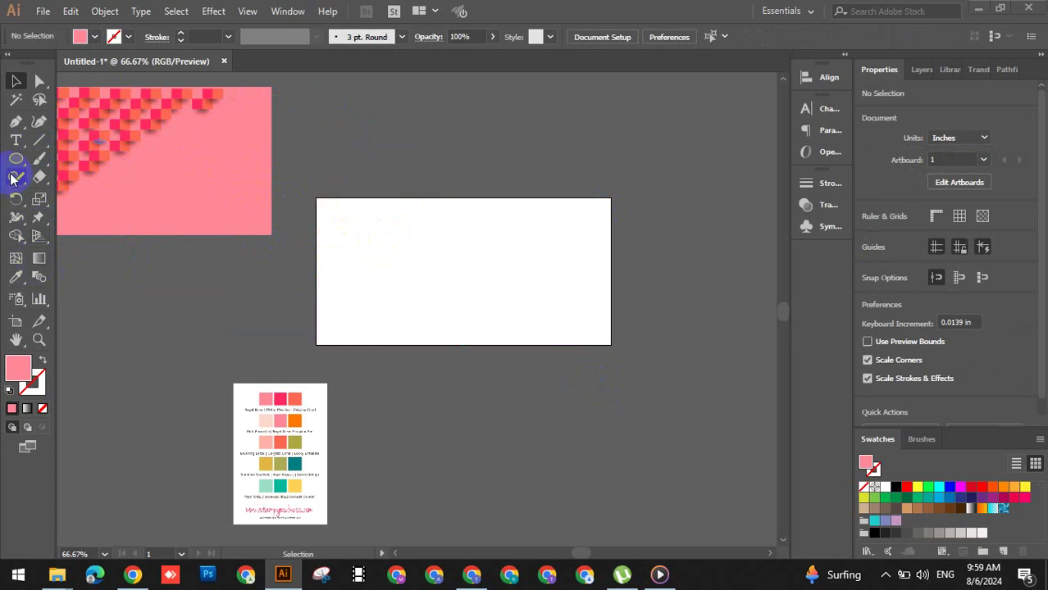
# - Draw an 8 × 4 in rectangle over the artboard filled dark gray #666666
pyautogui.moveTo(15, 158); pyautogui.dragTo(50, 163)
pyautogui.click(49, 163)
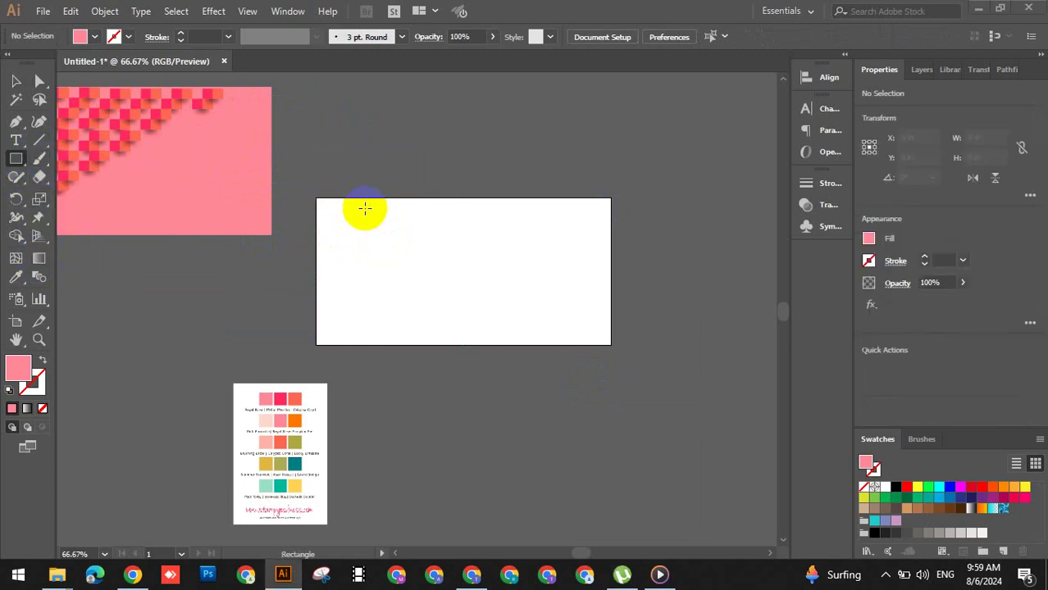
pyautogui.moveTo(317, 197); pyautogui.dragTo(613, 346)
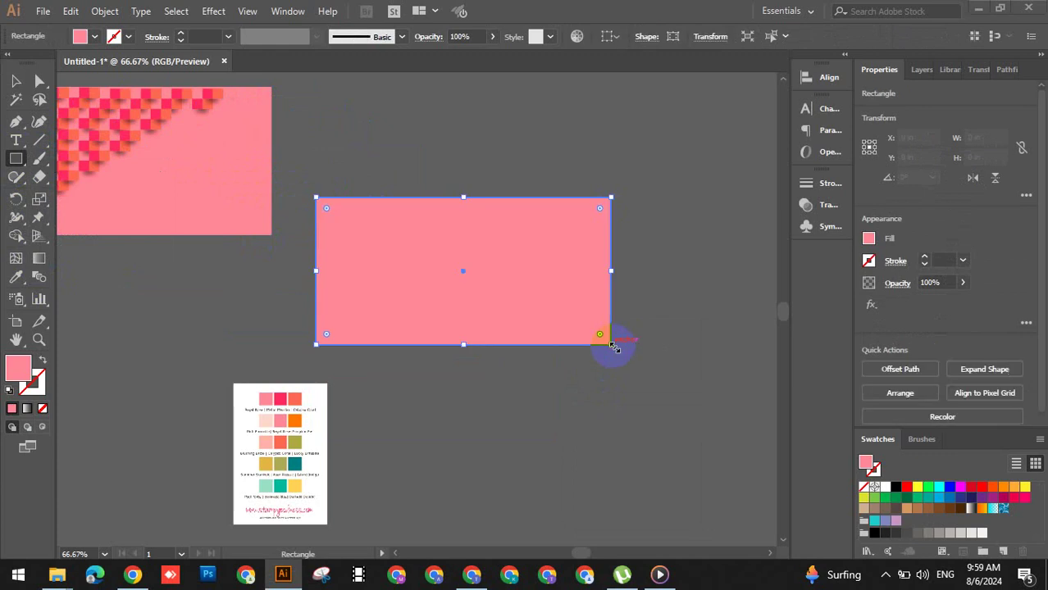
pyautogui.doubleClick(20, 373)
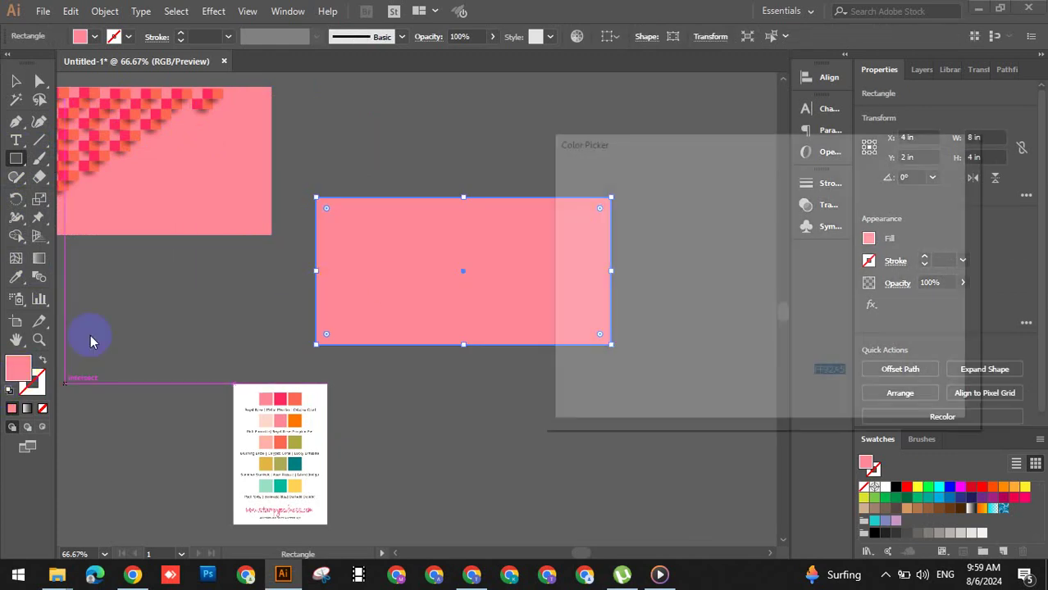
pyautogui.moveTo(566, 221); pyautogui.dragTo(561, 243)
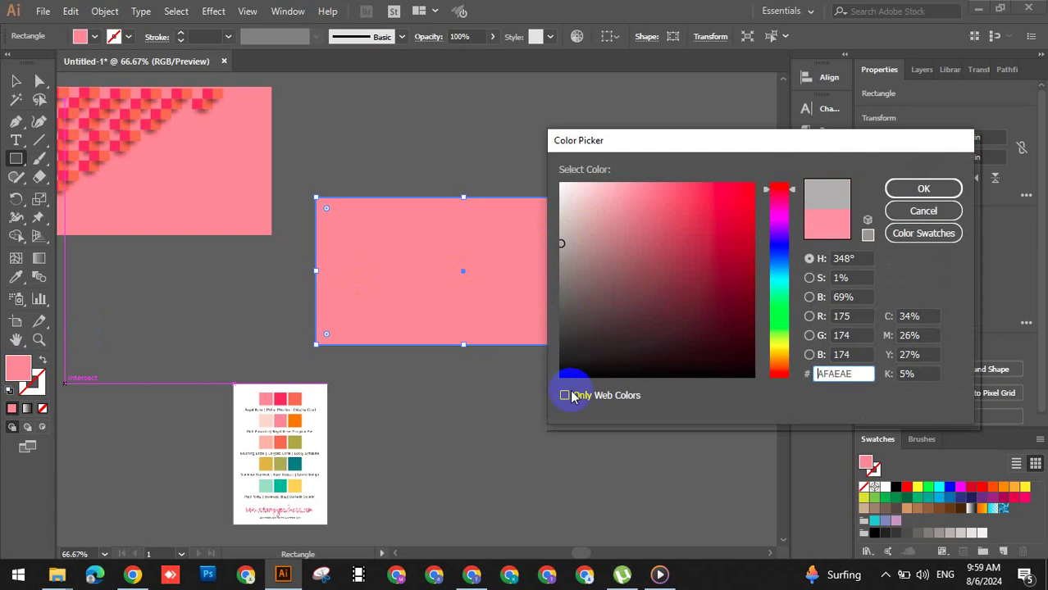
pyautogui.moveTo(633, 307)
pyautogui.mouseDown()
pyautogui.moveTo(567, 319)
pyautogui.moveTo(556, 300)
pyautogui.mouseUp()
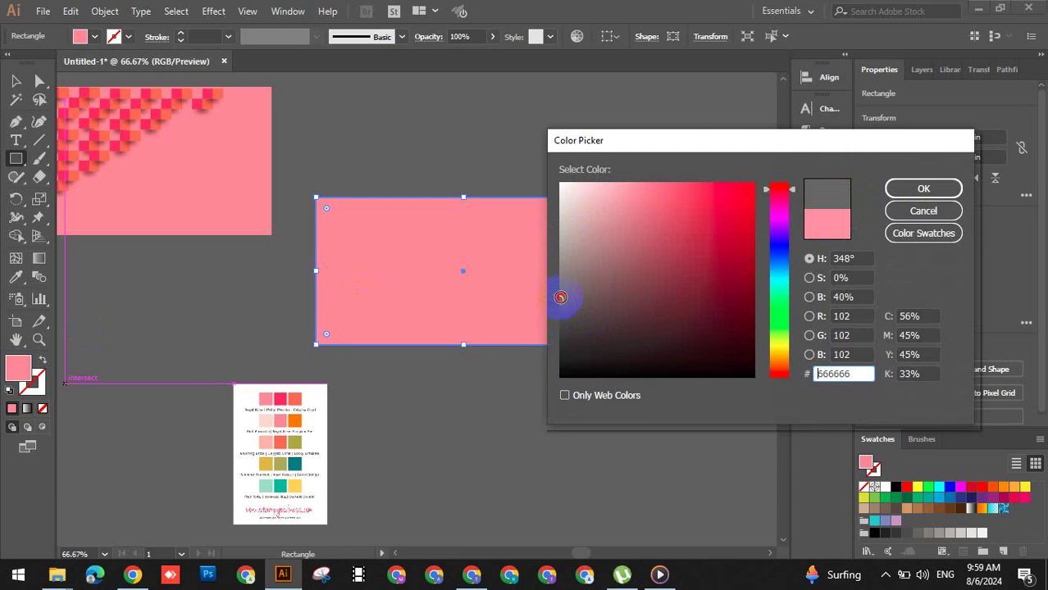
pyautogui.click(923, 188)
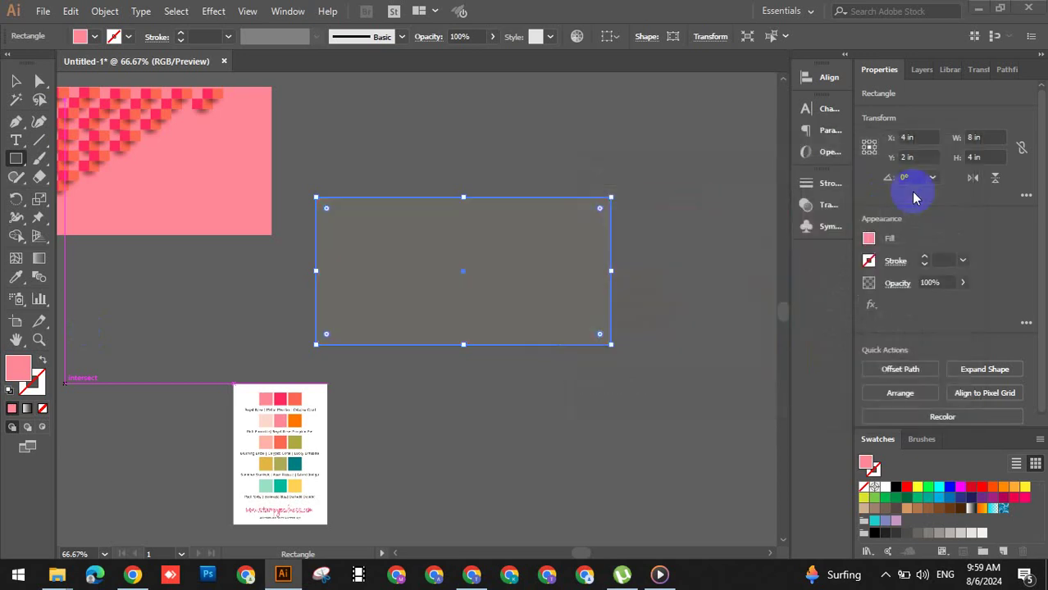
# - Lock the gray background rectangle with Object > Lock > Selection
pyautogui.keyDown('ctrl'); pyautogui.click(461, 249); pyautogui.keyUp('ctrl')
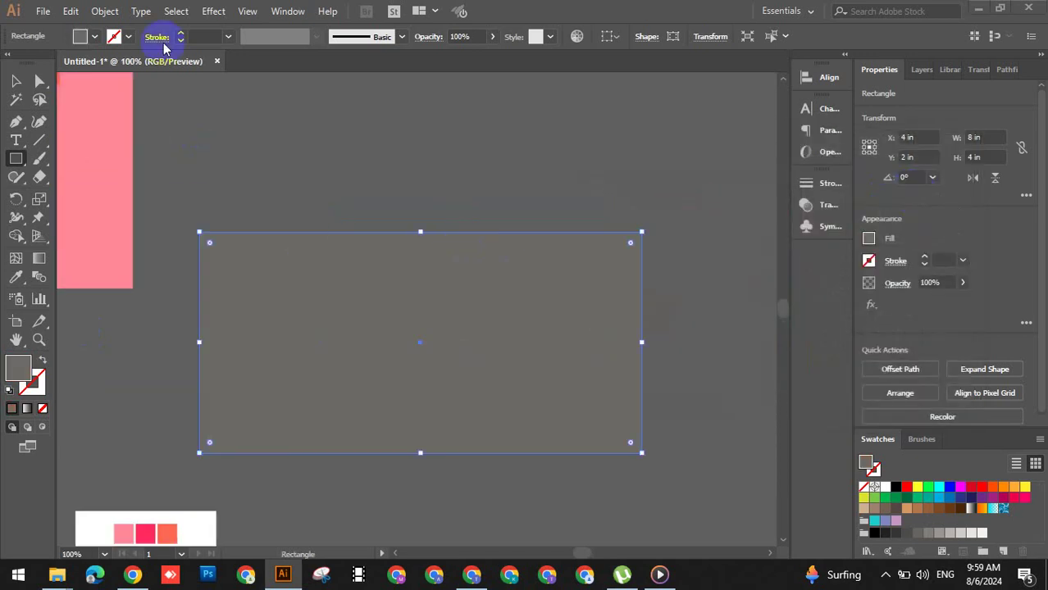
pyautogui.click(141, 11)
pyautogui.moveTo(104, 11)
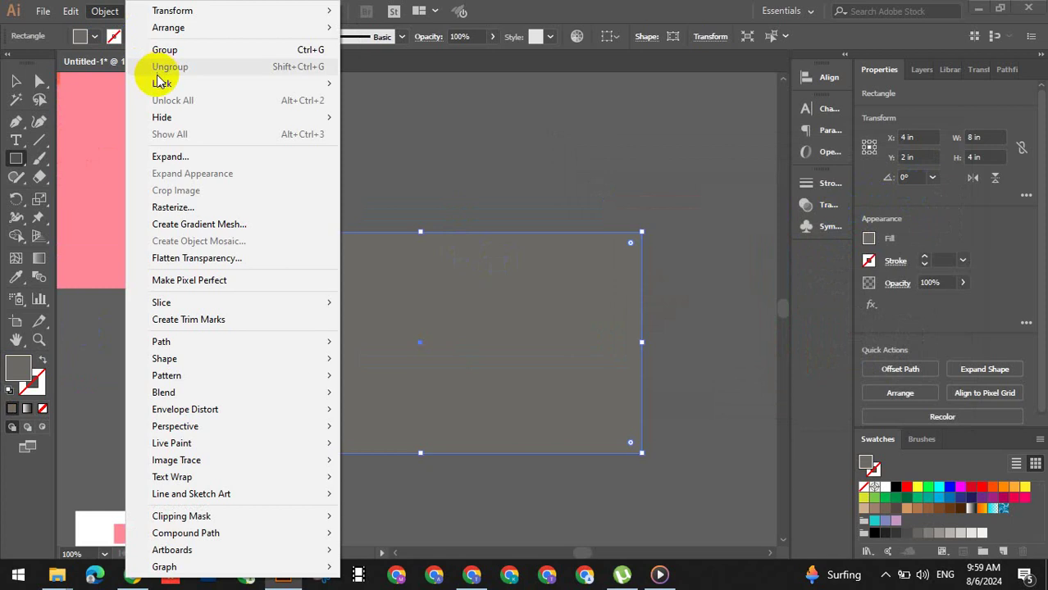
pyautogui.moveTo(162, 83)
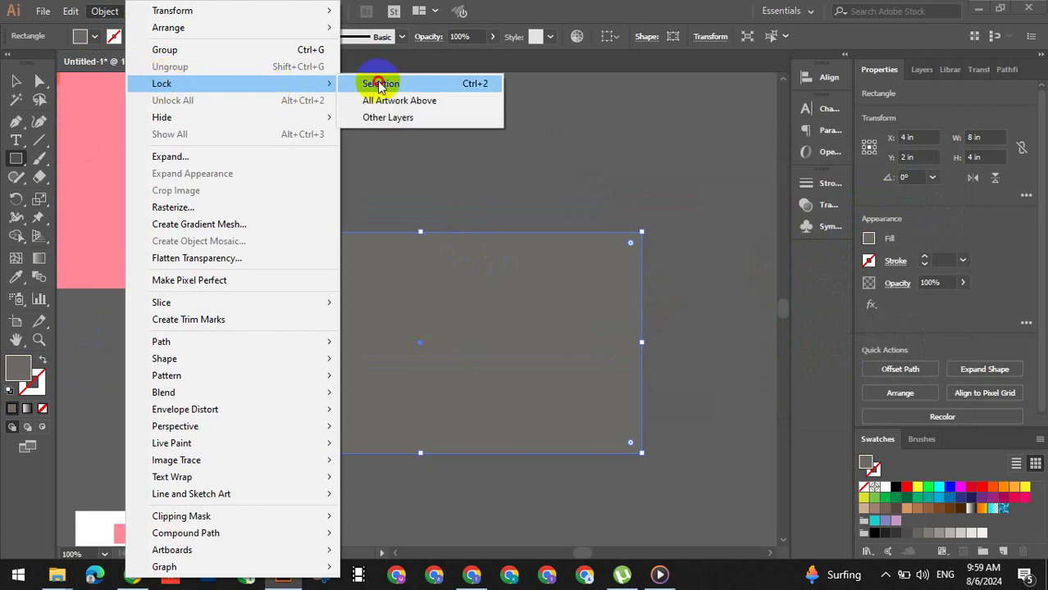
pyautogui.click(379, 84)
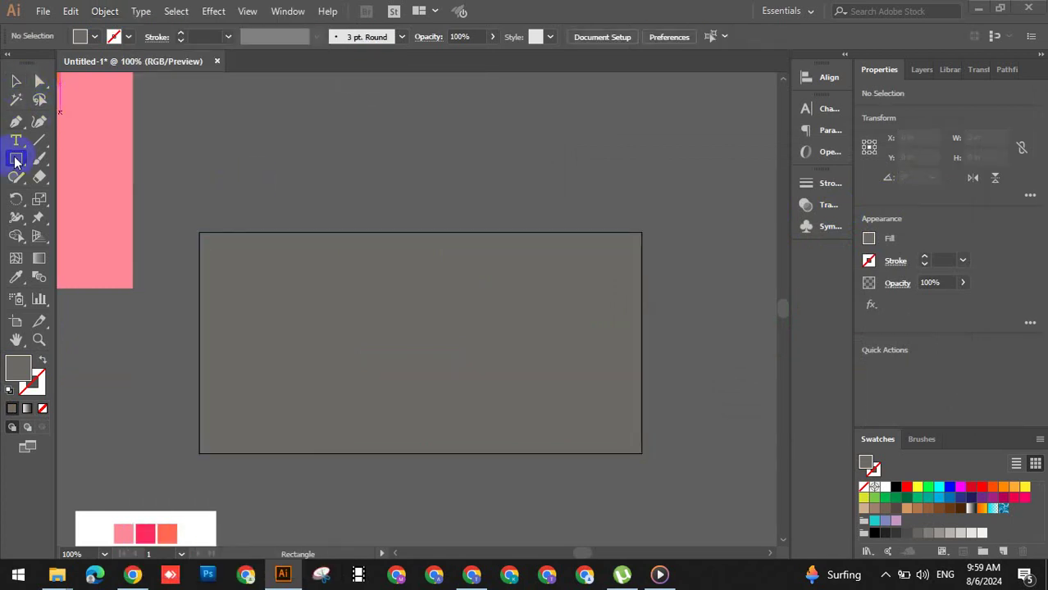
# - With a white fill, draw a 0.563 in square at the lower left and Alt-drag a copy right
pyautogui.doubleClick(18, 370)
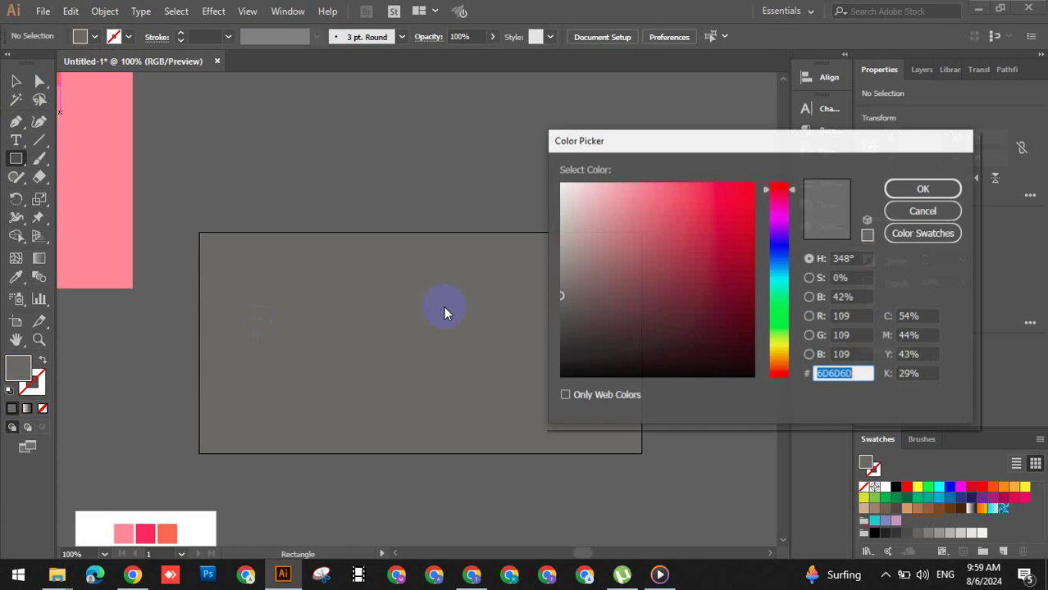
pyautogui.moveTo(573, 217); pyautogui.dragTo(530, 159)
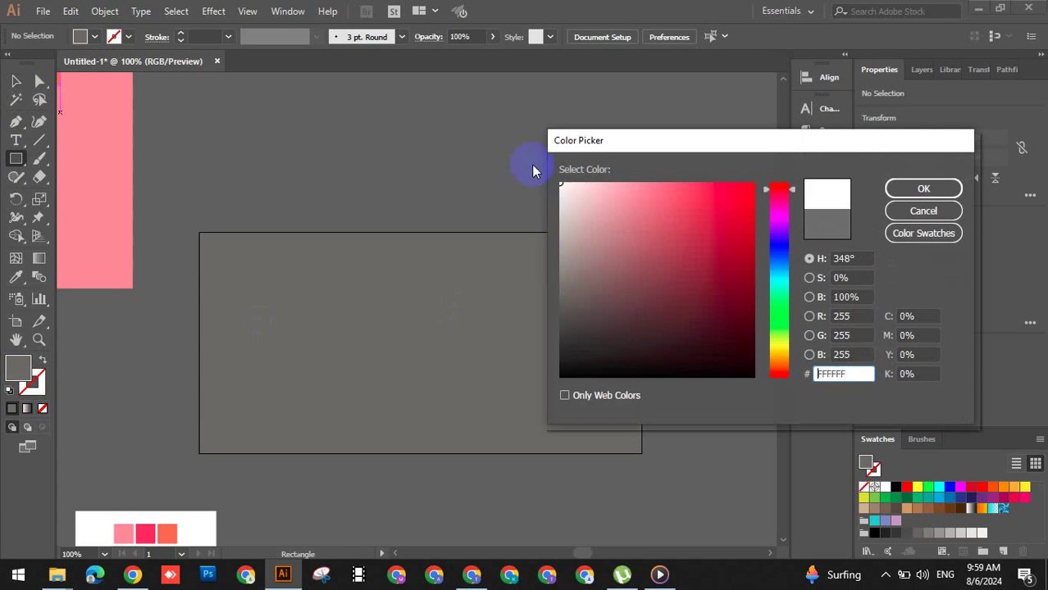
pyautogui.click(902, 189)
pyautogui.moveTo(207, 396); pyautogui.dragTo(238, 424)
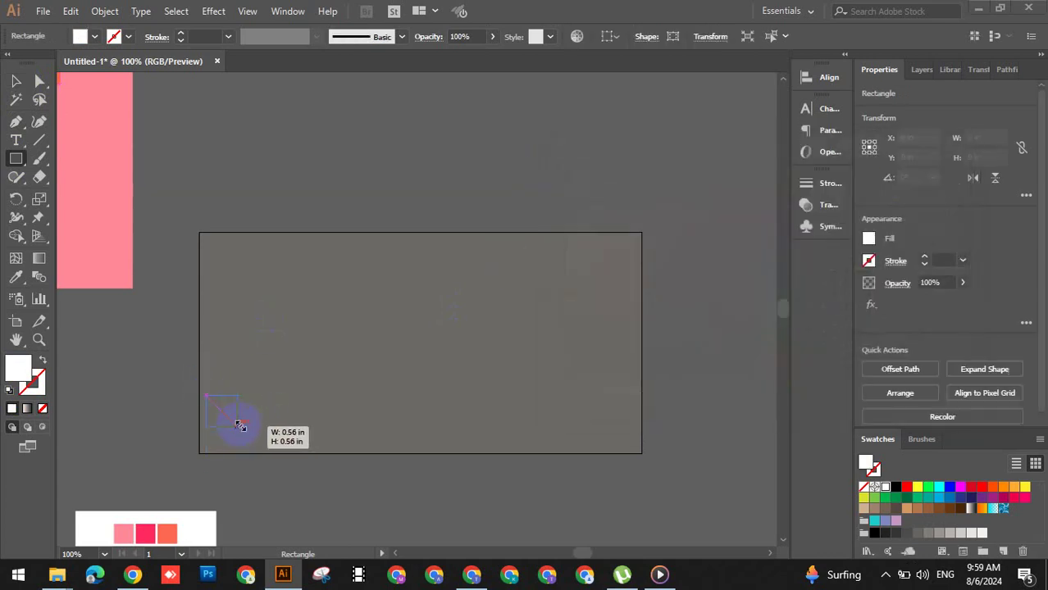
pyautogui.moveTo(237, 424); pyautogui.dragTo(238, 423)
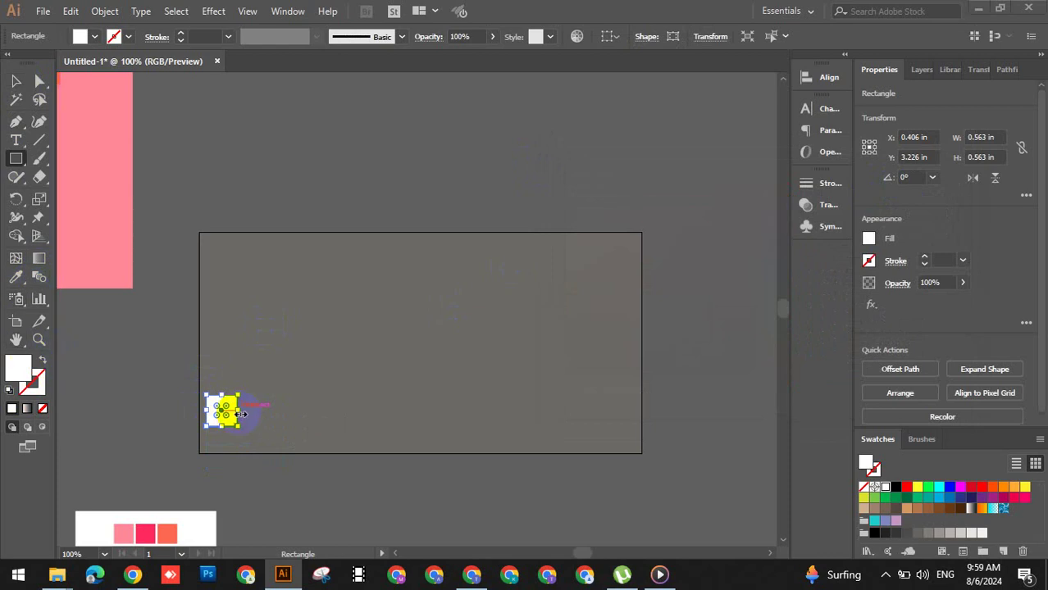
pyautogui.moveTo(233, 402); pyautogui.dragTo(238, 403)
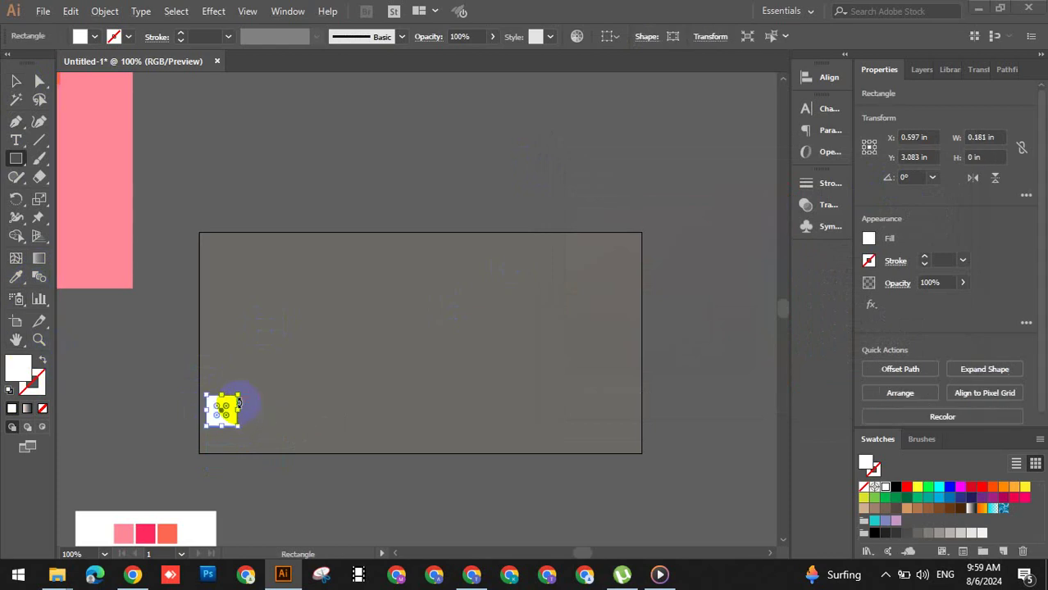
pyautogui.click(17, 82)
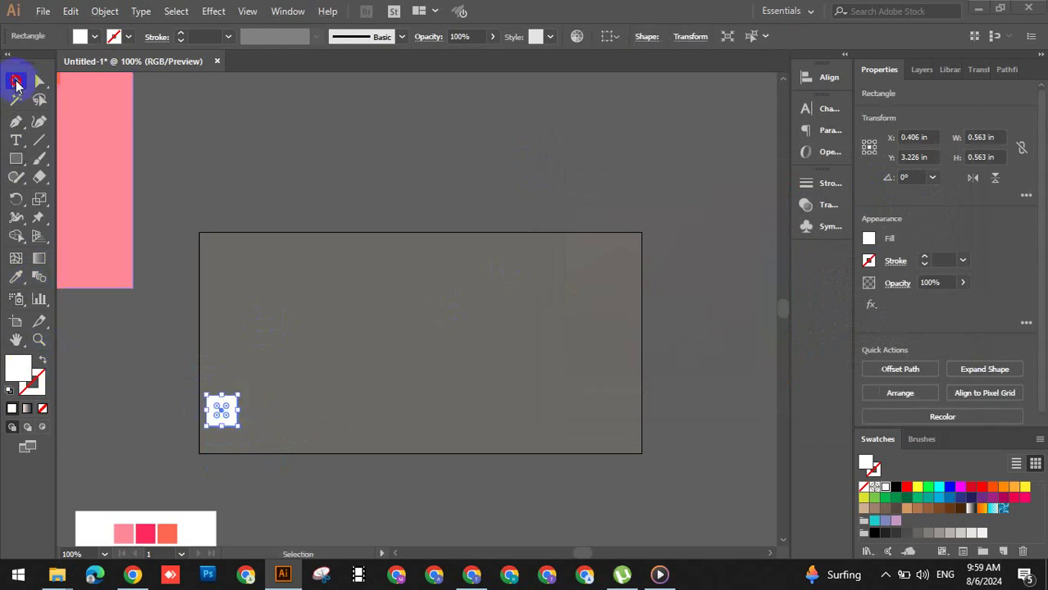
pyautogui.moveTo(233, 418); pyautogui.dragTo(264, 417)
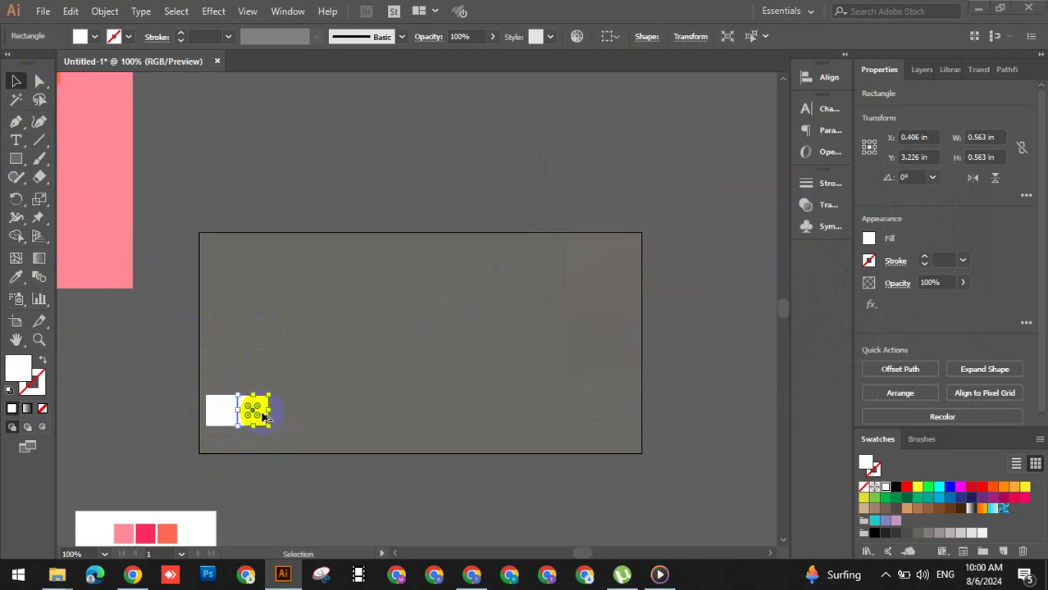
# - Fill the left square light gray #D8D8D8
pyautogui.click(224, 411)
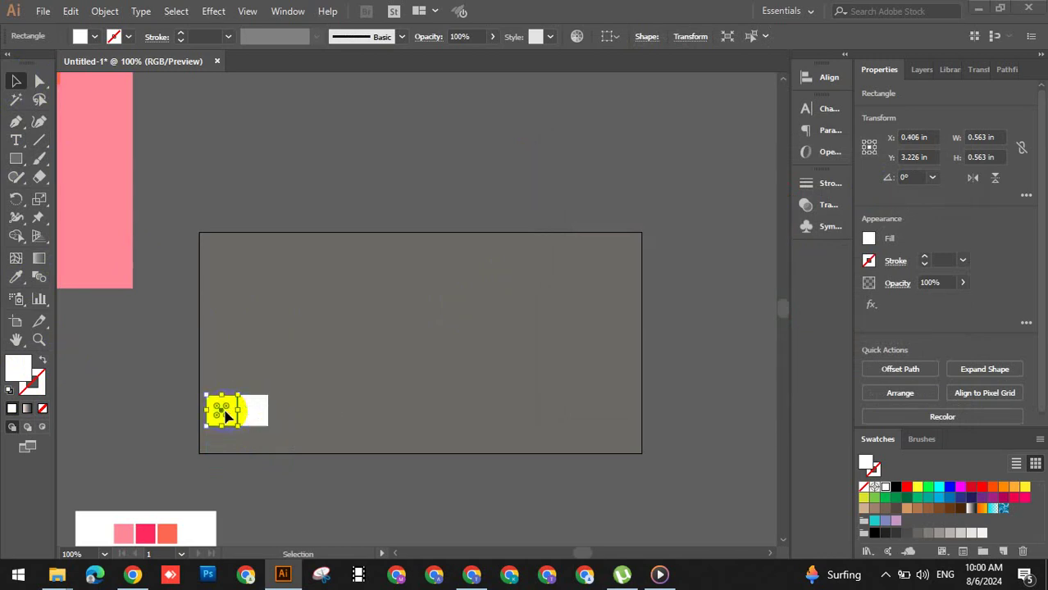
pyautogui.doubleClick(13, 374)
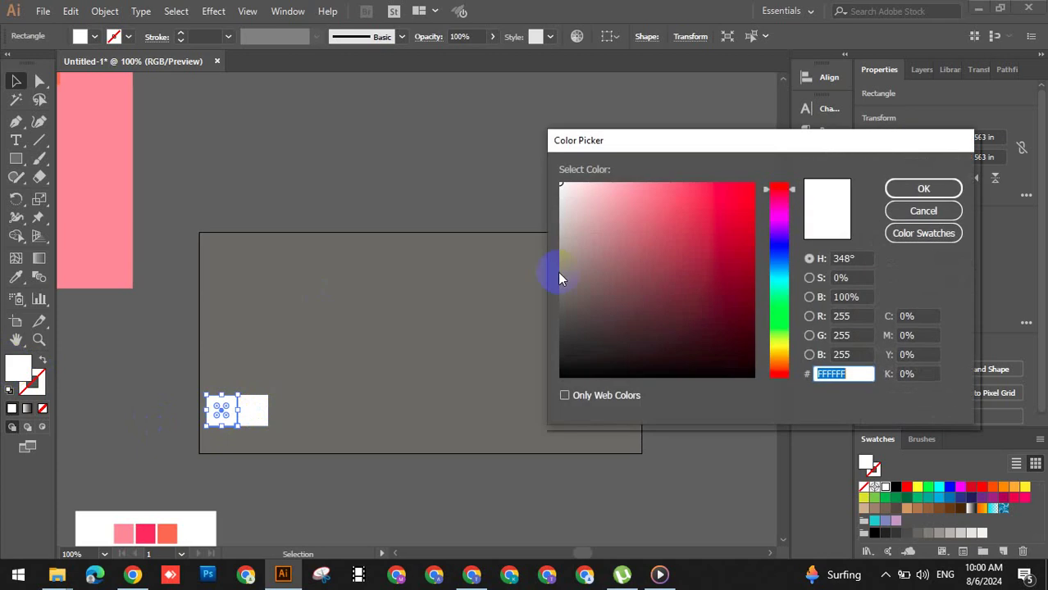
pyautogui.click(564, 220)
pyautogui.moveTo(565, 220); pyautogui.dragTo(557, 210)
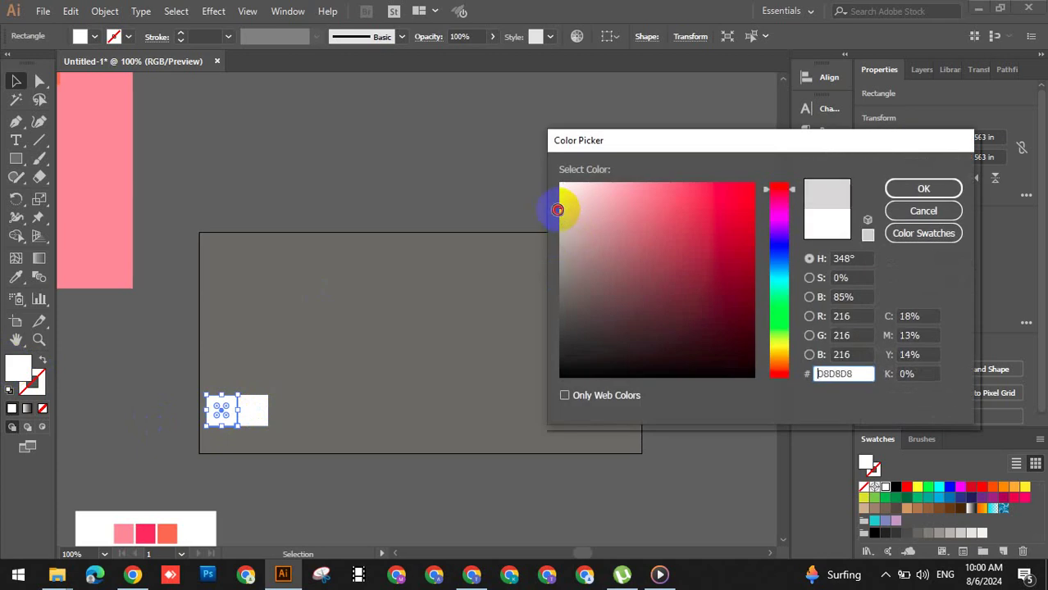
pyautogui.click(919, 186)
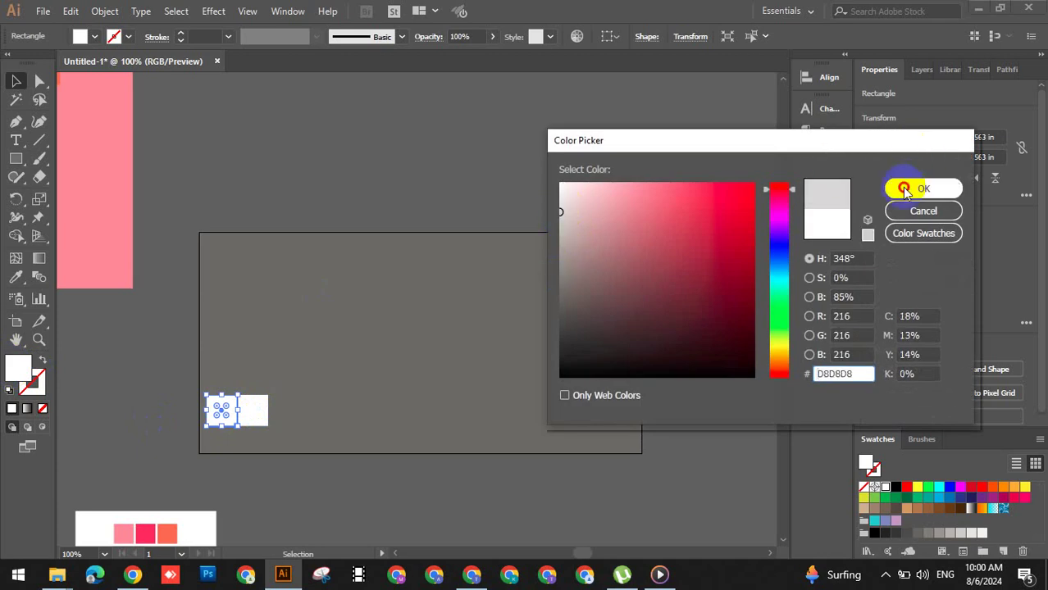
pyautogui.click(261, 407)
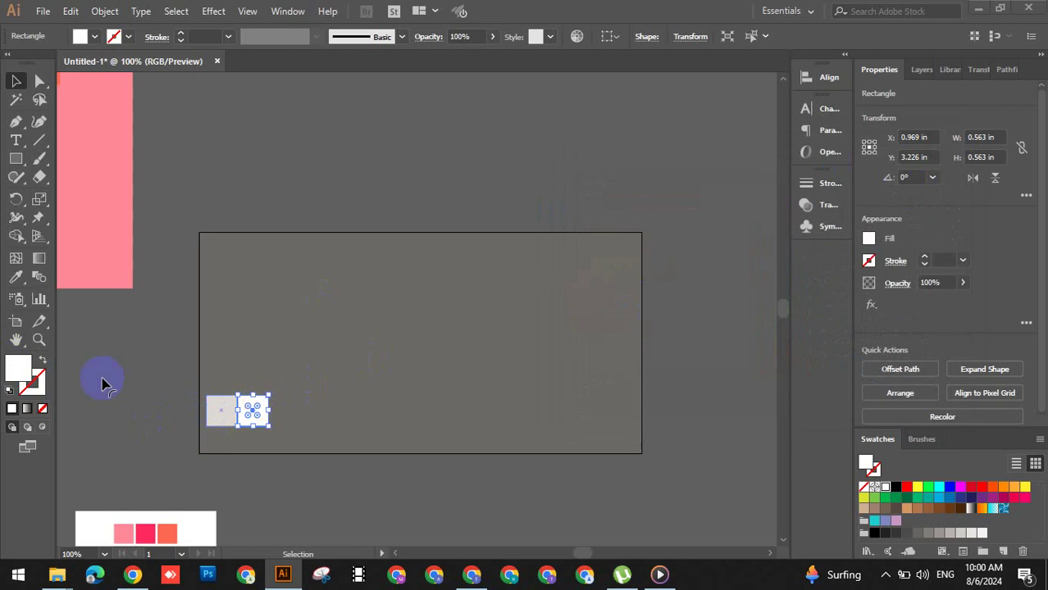
# - Fill the right square very light gray #EFEFEF
pyautogui.click(257, 405)
pyautogui.click(21, 369)
pyautogui.doubleClick(20, 369)
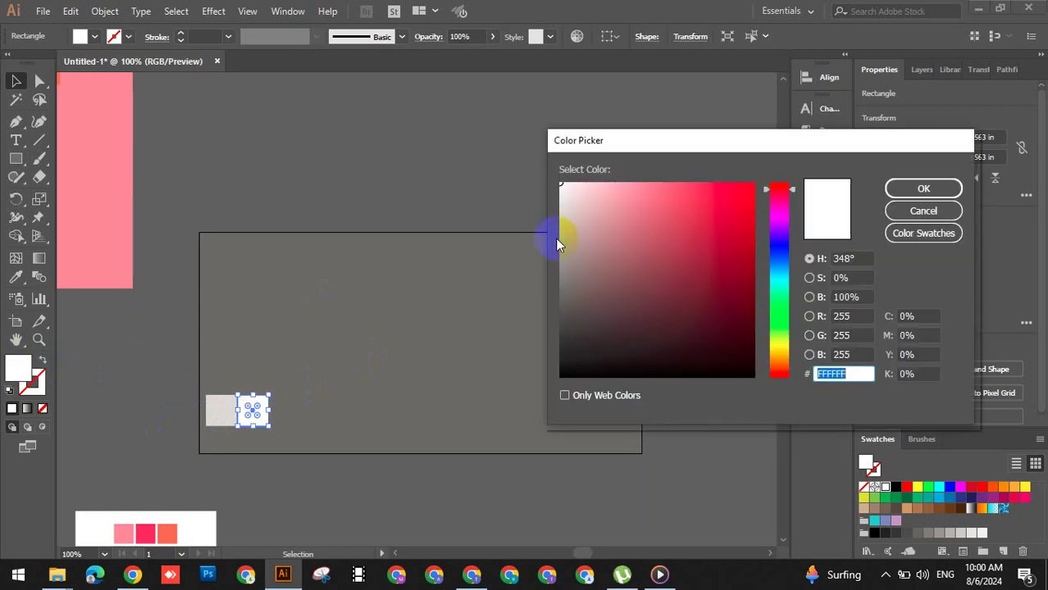
pyautogui.click(560, 197)
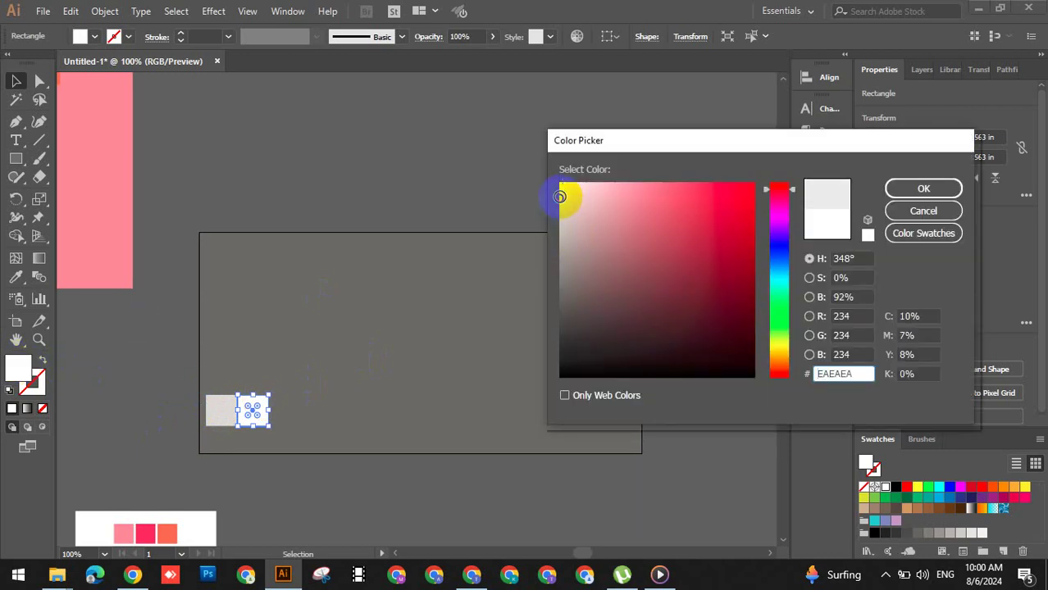
pyautogui.moveTo(562, 196); pyautogui.dragTo(560, 196)
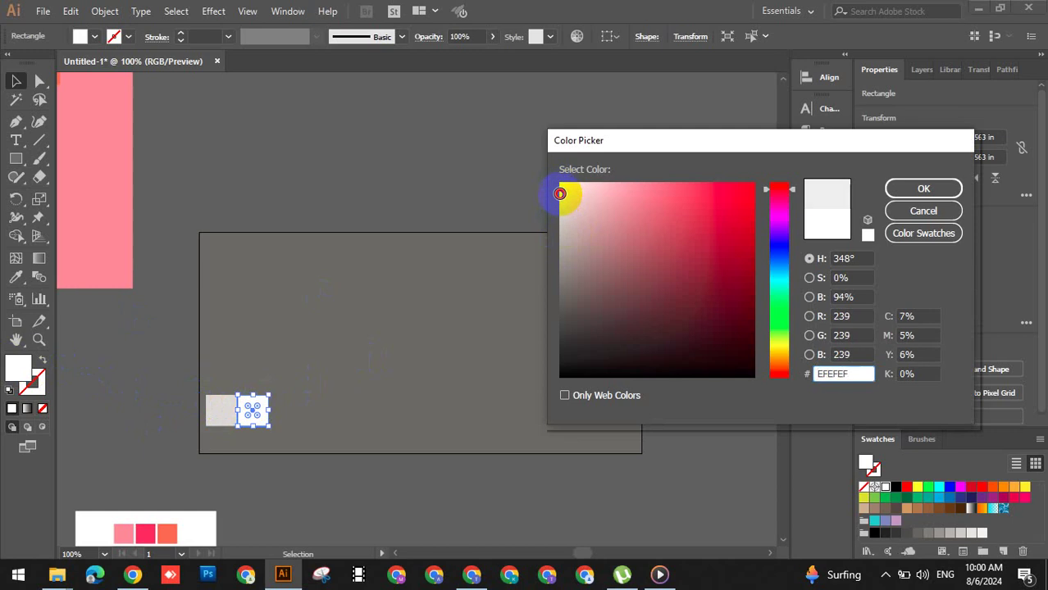
pyautogui.click(923, 189)
pyautogui.click(183, 408)
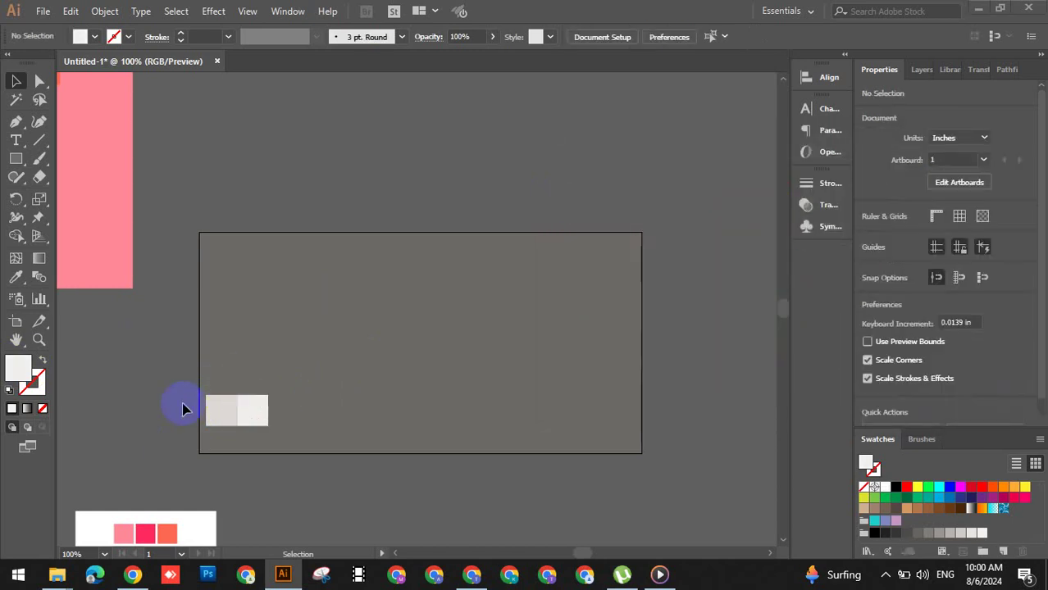
# - Zoom in and draw a 0.694 × 0.201 in black ellipse across the squares' bottom edge
pyautogui.press('z')
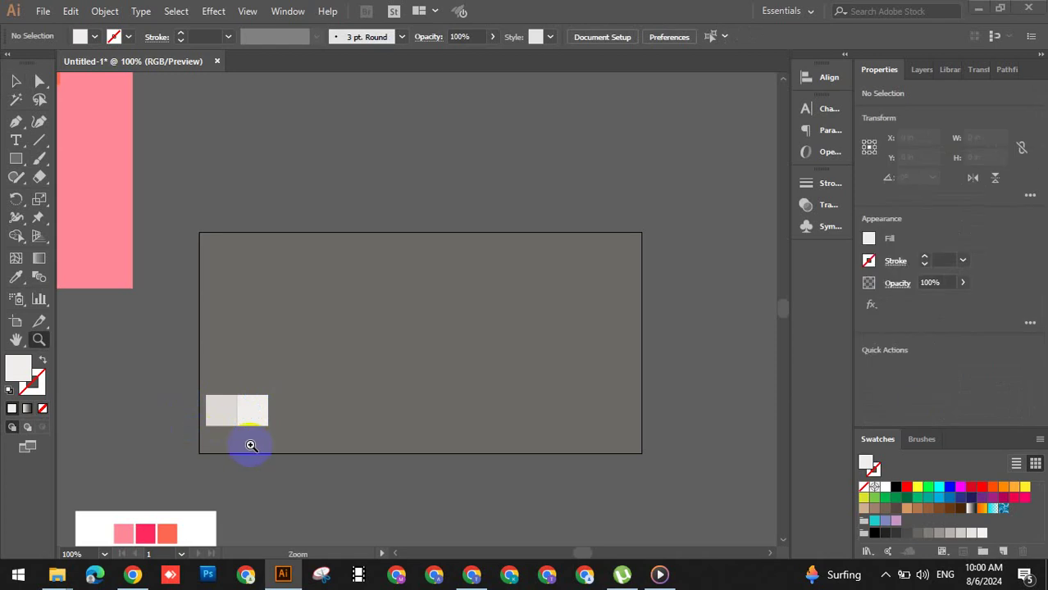
pyautogui.click(243, 434)
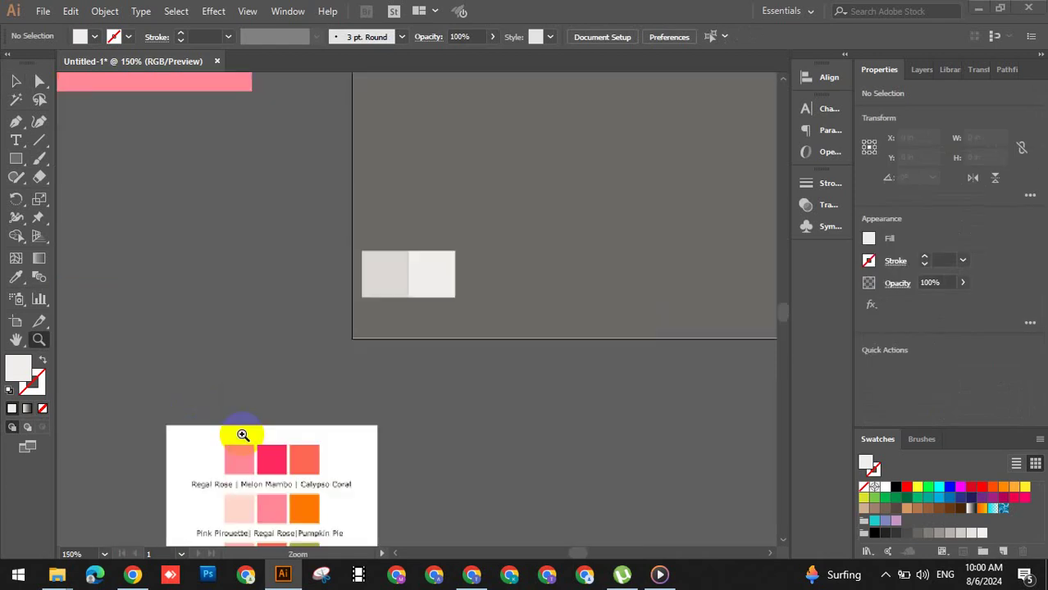
pyautogui.click(412, 292)
pyautogui.click(412, 290)
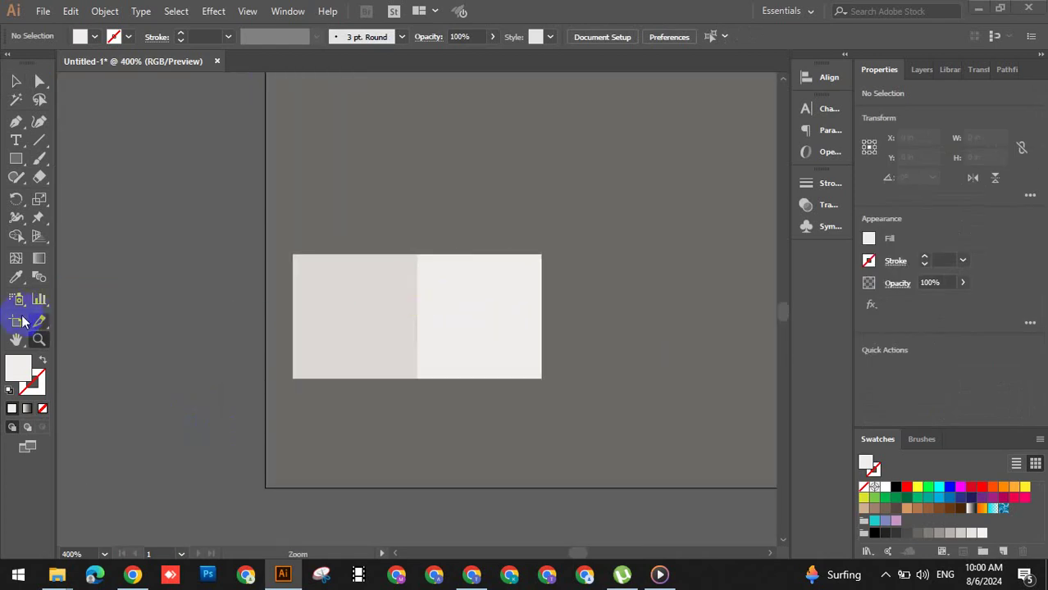
pyautogui.moveTo(15, 158); pyautogui.dragTo(71, 197)
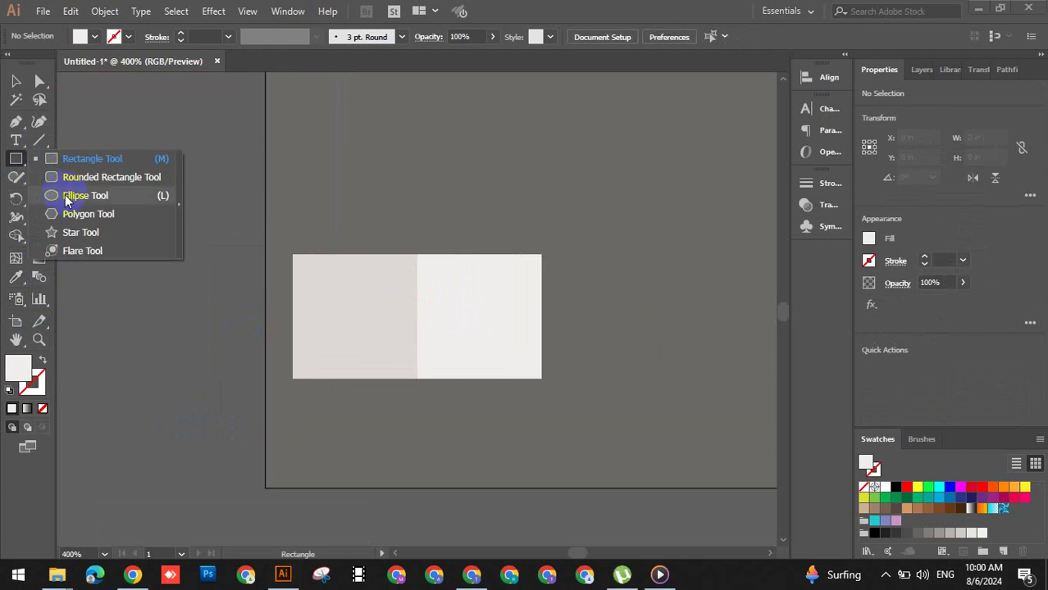
pyautogui.moveTo(337, 359)
pyautogui.mouseDown()
pyautogui.moveTo(470, 407)
pyautogui.moveTo(491, 402)
pyautogui.mouseUp()
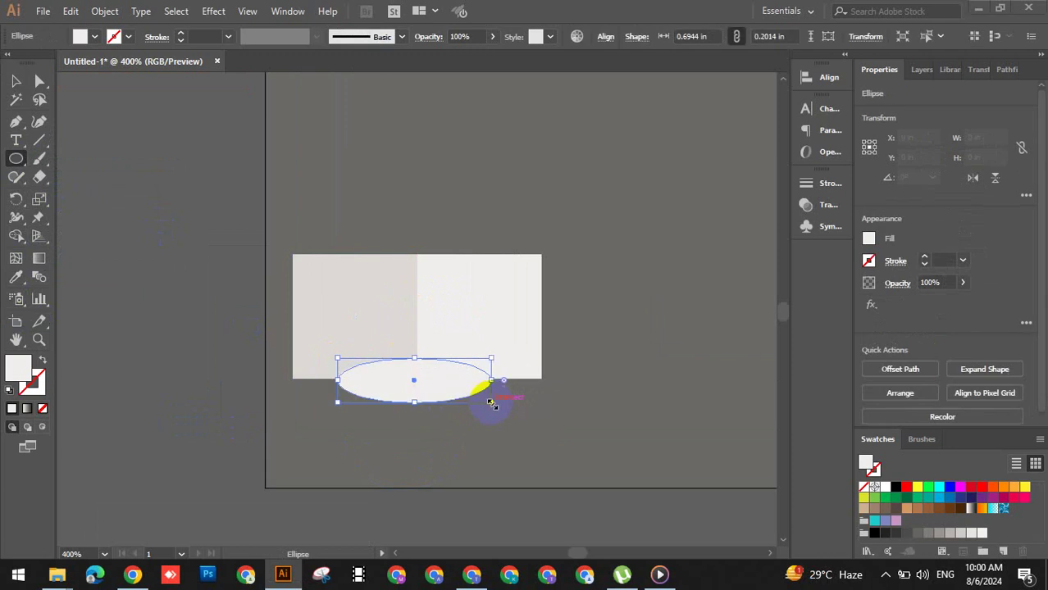
pyautogui.doubleClick(20, 375)
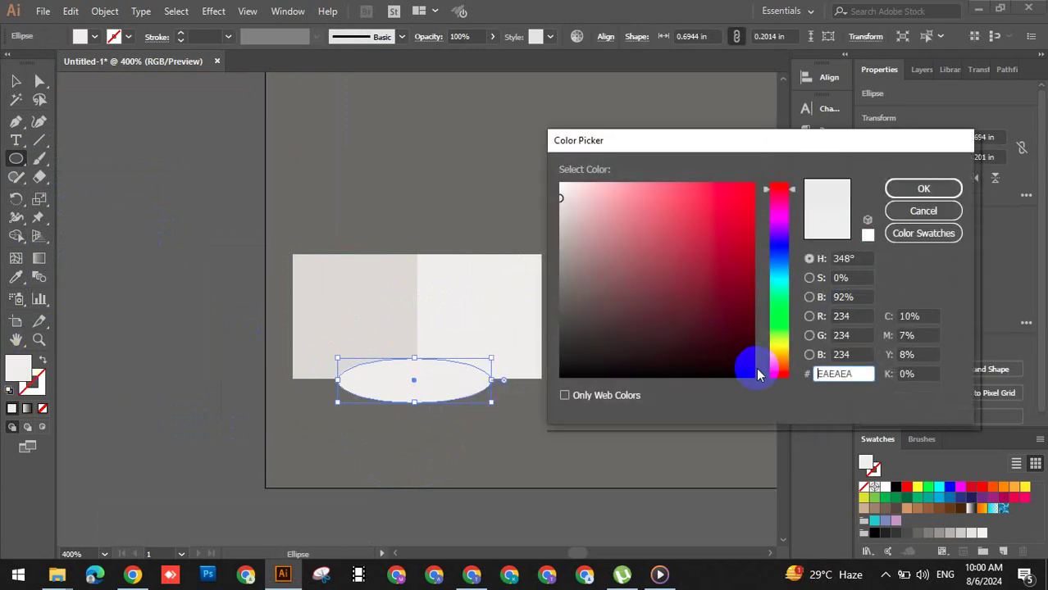
pyautogui.moveTo(752, 373); pyautogui.dragTo(759, 384)
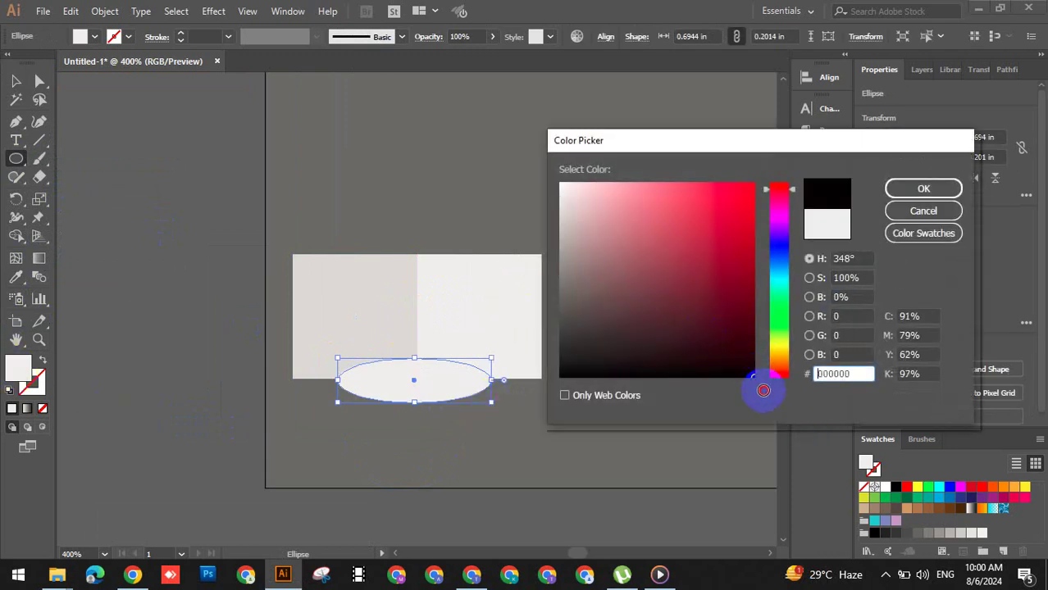
pyautogui.click(923, 189)
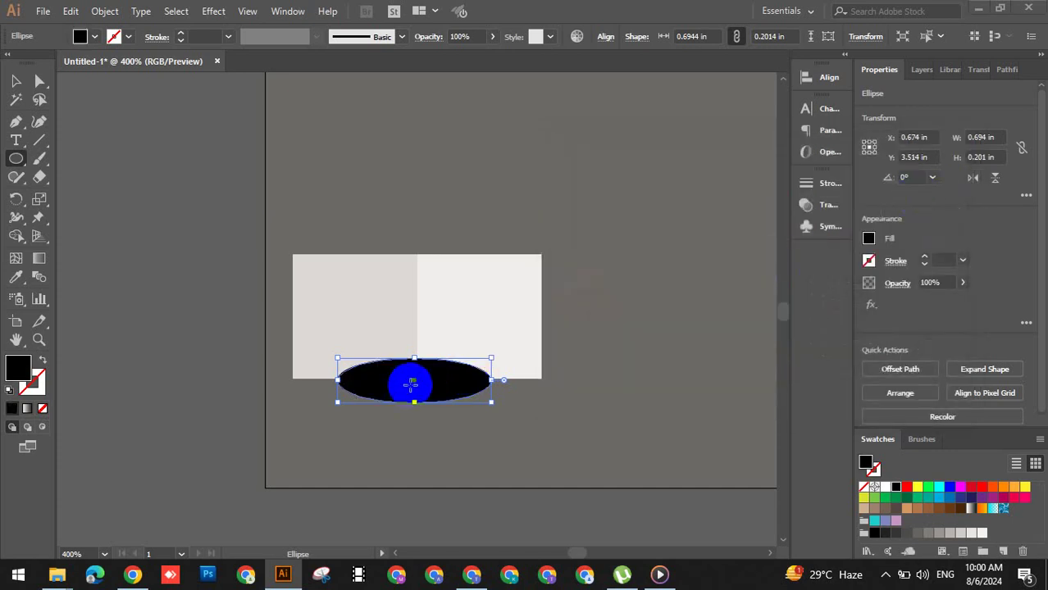
# - Apply a 6-pixel Gaussian Blur to the black ellipse
pyautogui.click(215, 11)
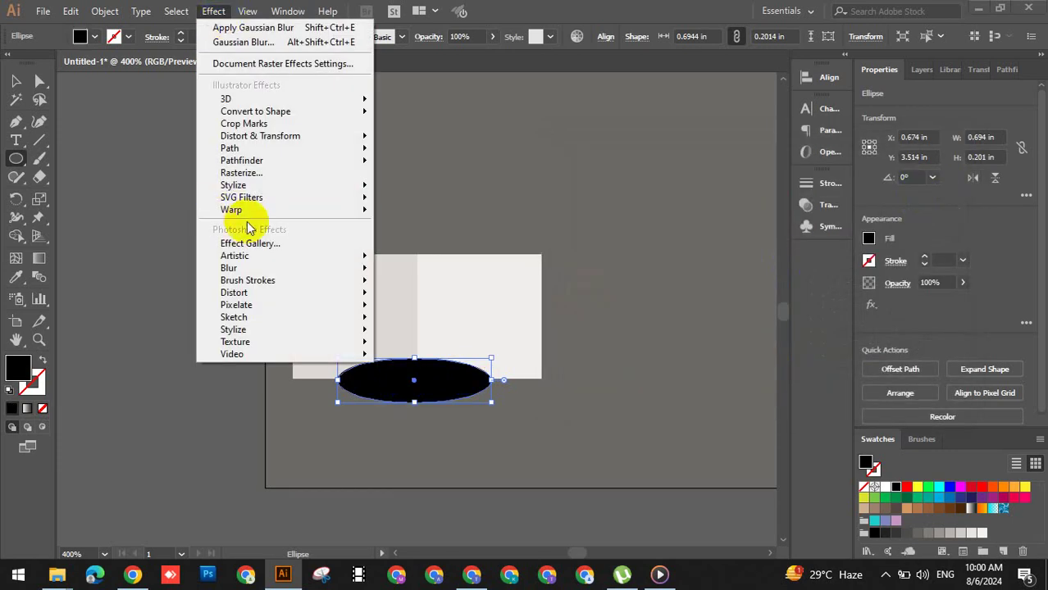
pyautogui.moveTo(229, 269)
pyautogui.click(392, 276)
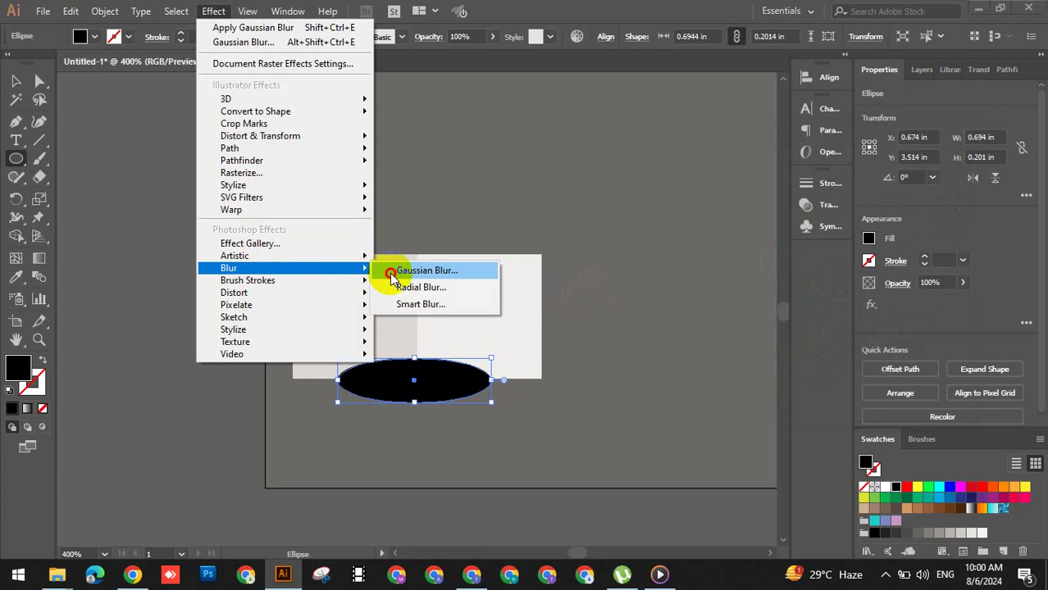
pyautogui.click(448, 302)
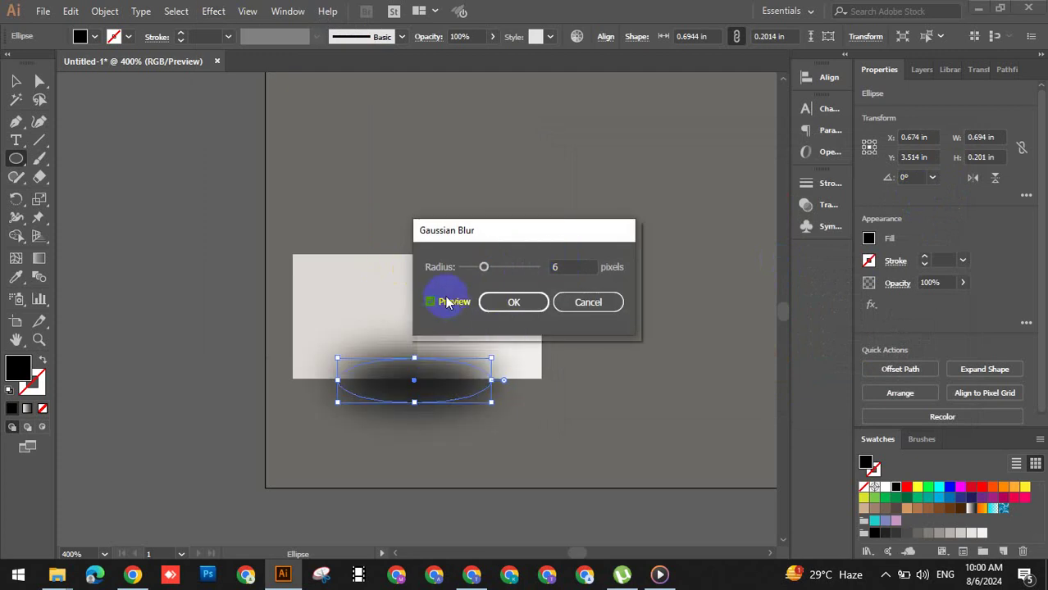
pyautogui.click(513, 302)
pyautogui.click(429, 383)
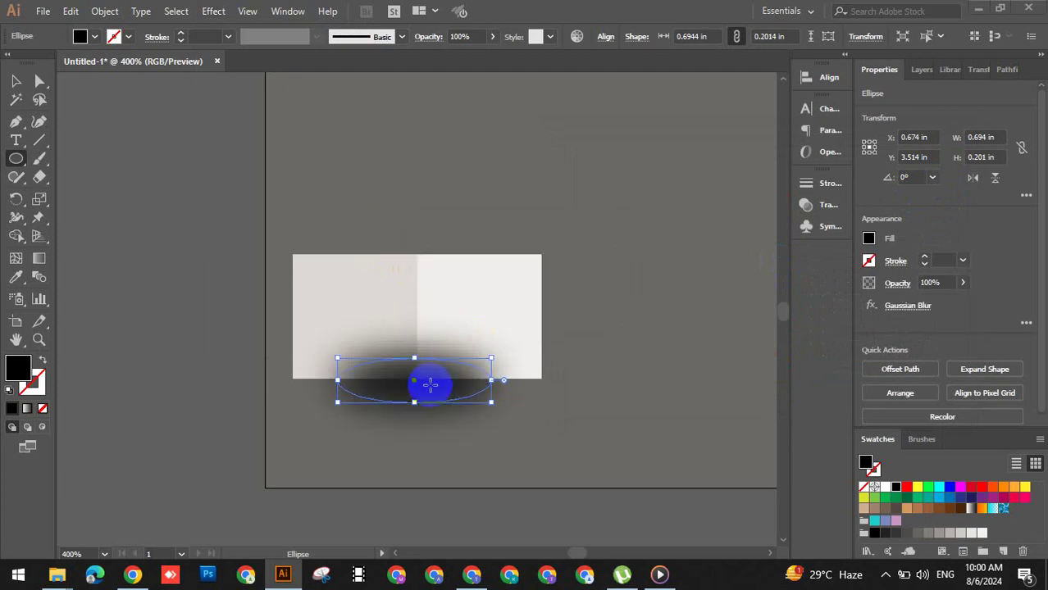
# - Use Arrange > Send Backward to place the blurred ellipse behind the two gray squares
pyautogui.press('v')
pyautogui.rightClick(429, 384)
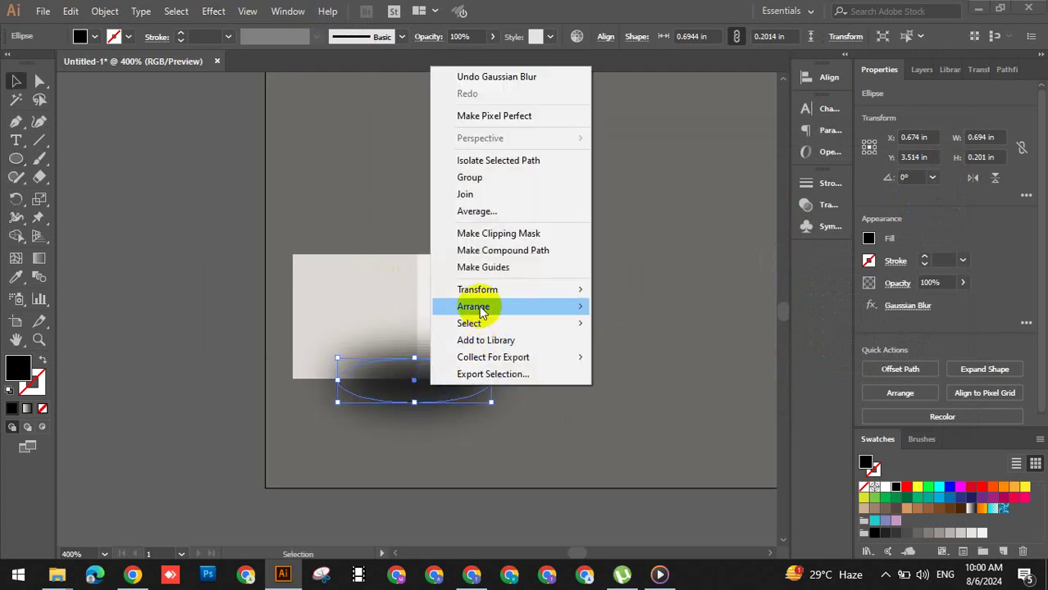
pyautogui.moveTo(474, 306)
pyautogui.click(607, 357)
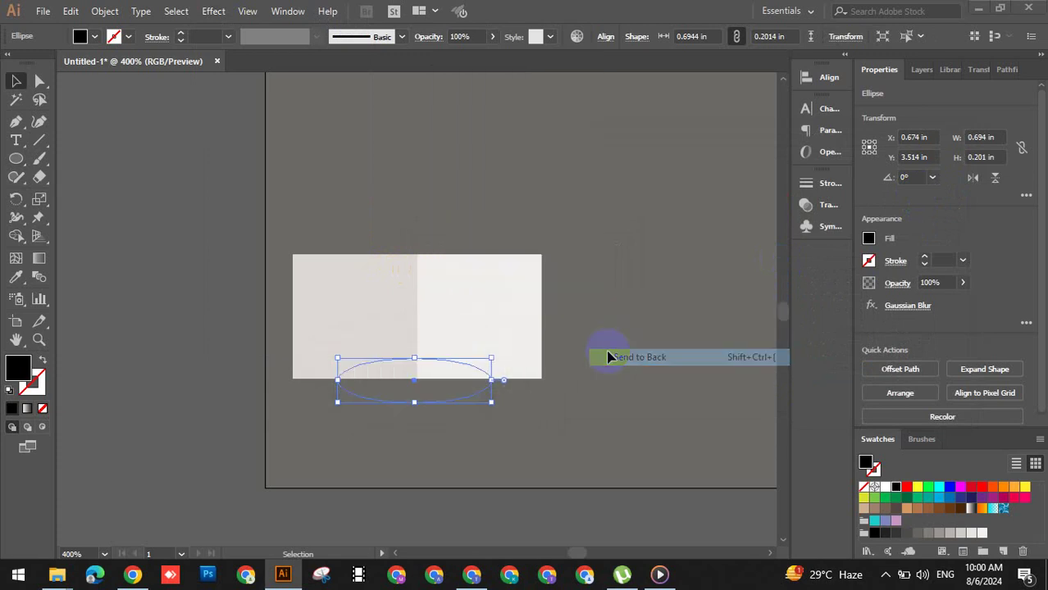
pyautogui.hotkey('ctrl', 'z')
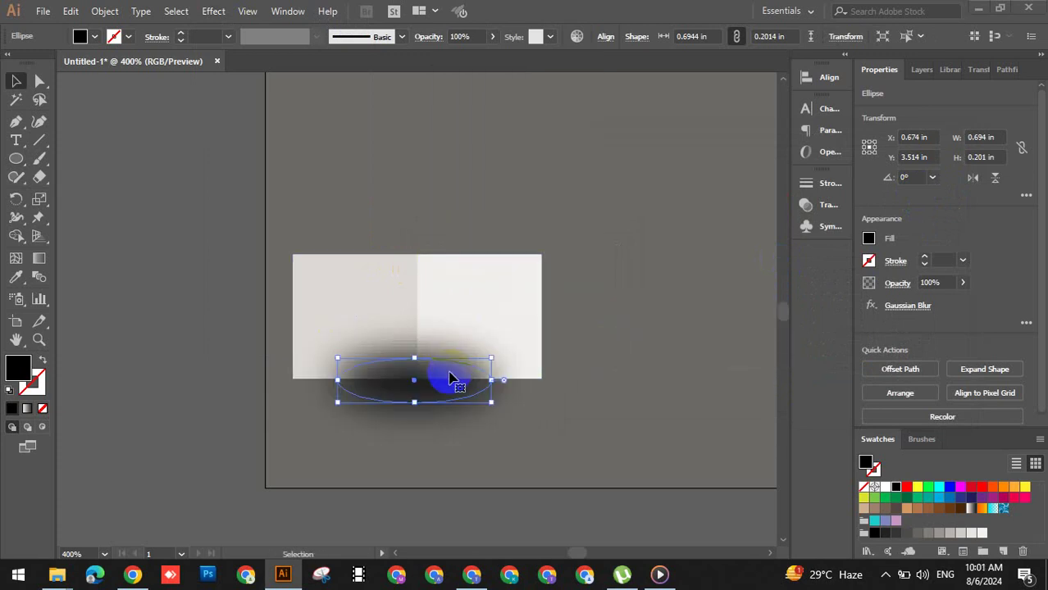
pyautogui.rightClick(451, 374)
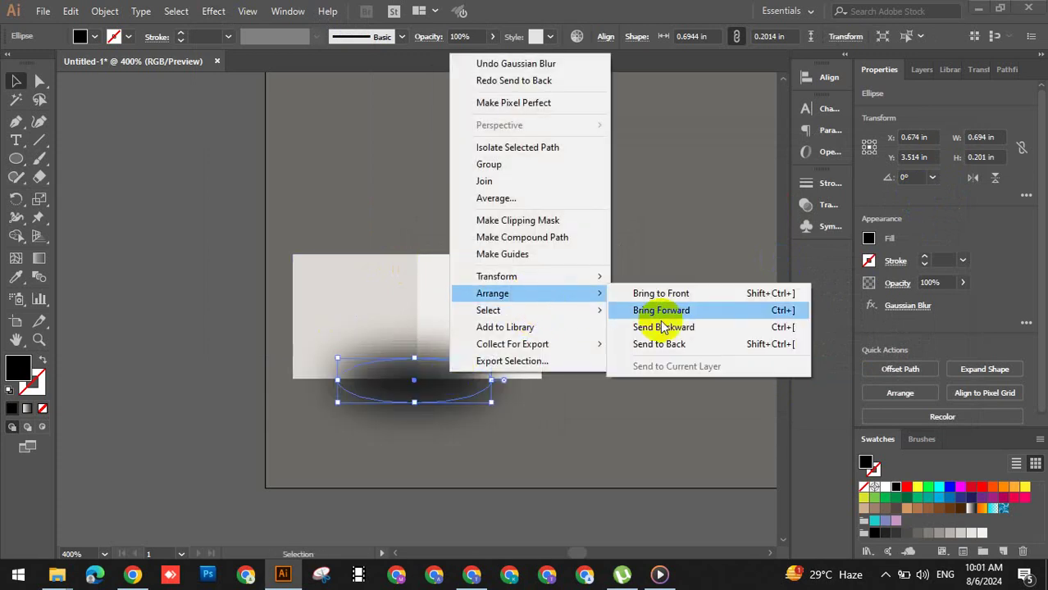
pyautogui.click(665, 327)
pyautogui.rightClick(463, 375)
pyautogui.moveTo(505, 301)
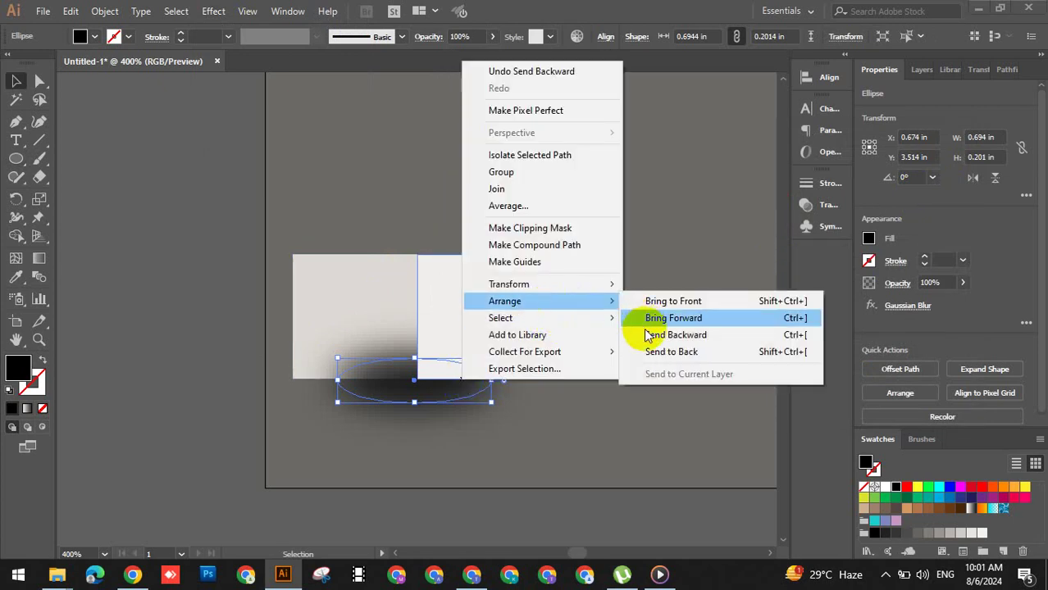
pyautogui.click(660, 320)
pyautogui.click(183, 312)
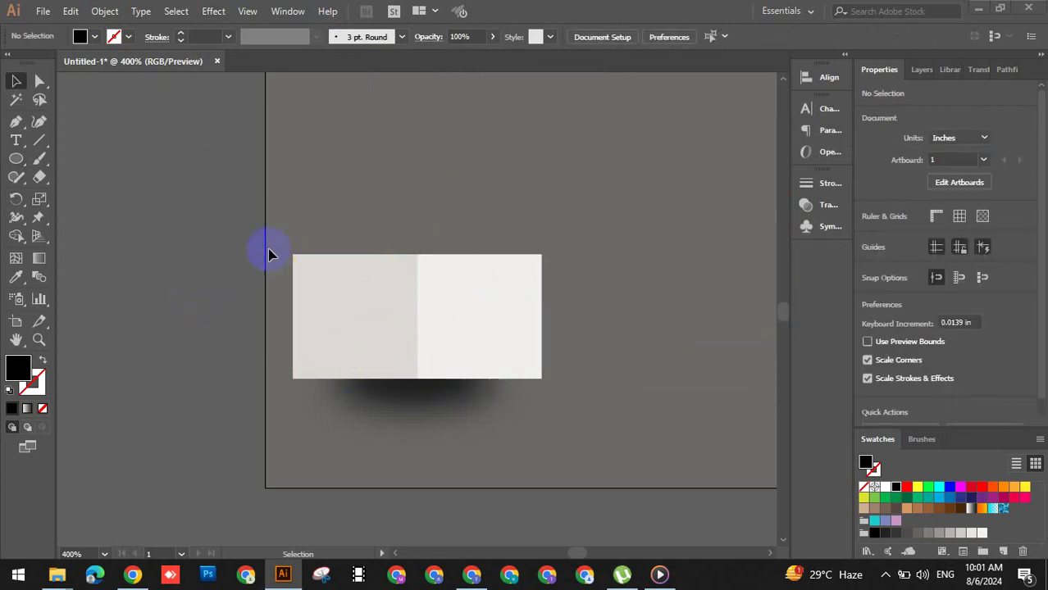
# - Group both squares with the ellipse shadow and move the group into the bottom-left corner
pyautogui.moveTo(278, 250)
pyautogui.mouseDown()
pyautogui.moveTo(579, 399)
pyautogui.moveTo(561, 399)
pyautogui.mouseUp()
pyautogui.rightClick(420, 341)
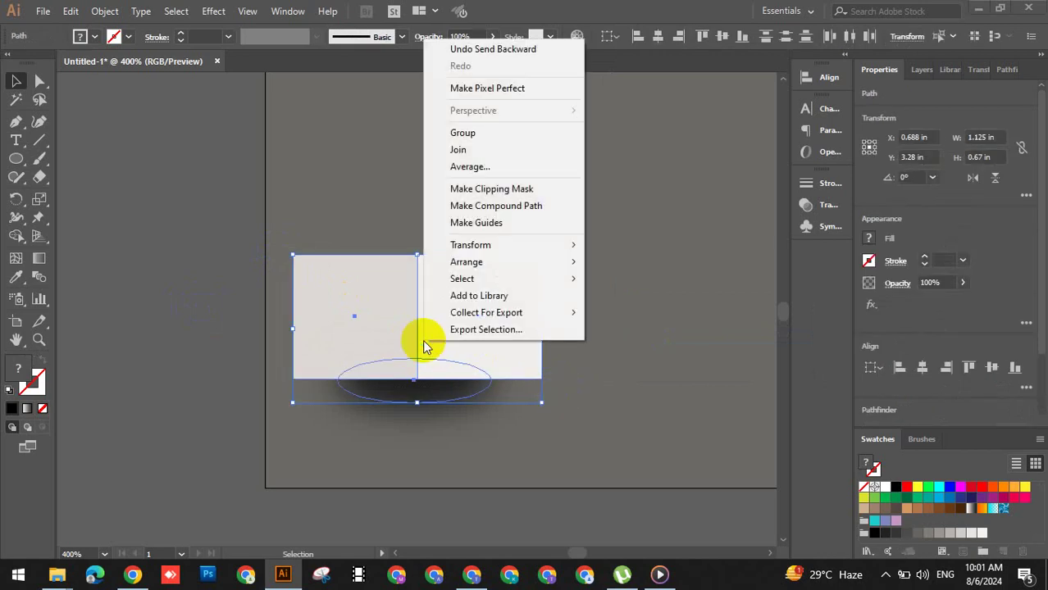
pyautogui.click(473, 135)
pyautogui.moveTo(390, 270); pyautogui.dragTo(366, 382)
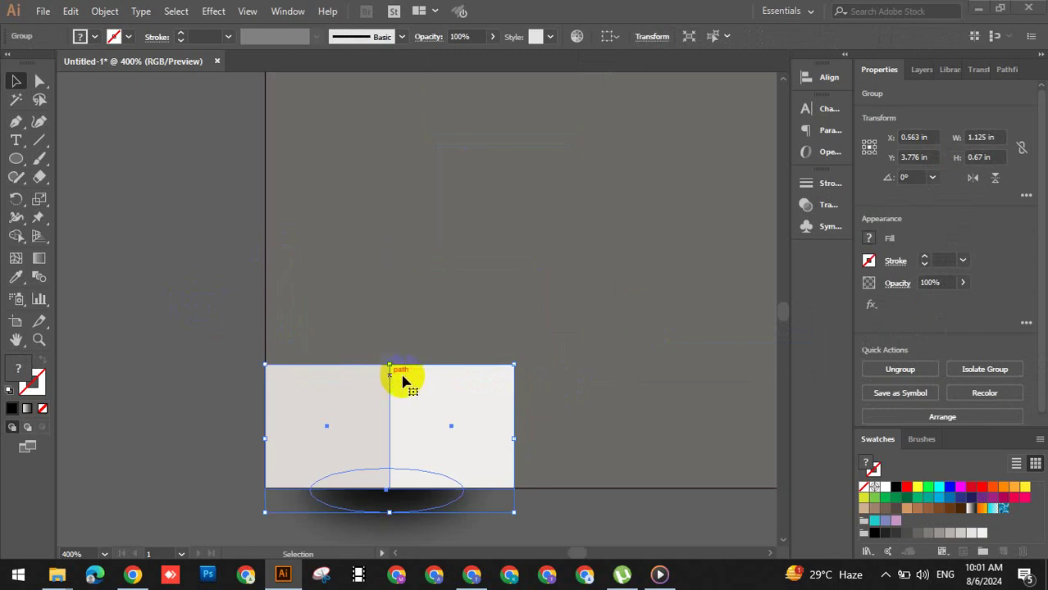
# - Zoom out and Alt-drag copies of the square-and-shadow group up-right and down-right
pyautogui.press('a')
pyautogui.hotkey('ctrl', '-')
pyautogui.press('v')
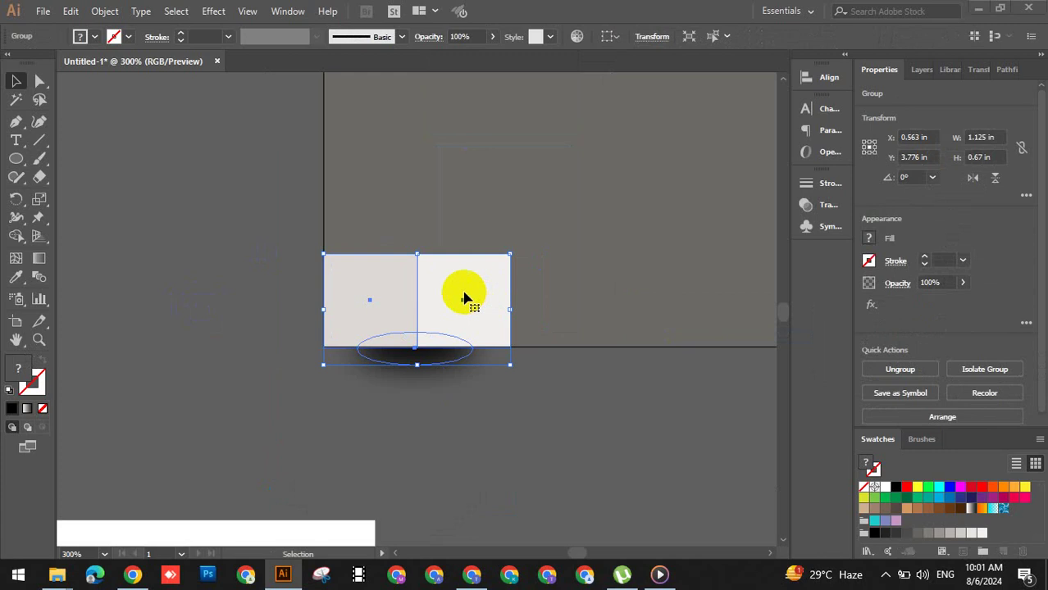
pyautogui.moveTo(437, 291)
pyautogui.mouseDown()
pyautogui.moveTo(734, 292)
pyautogui.moveTo(531, 197)
pyautogui.mouseUp()
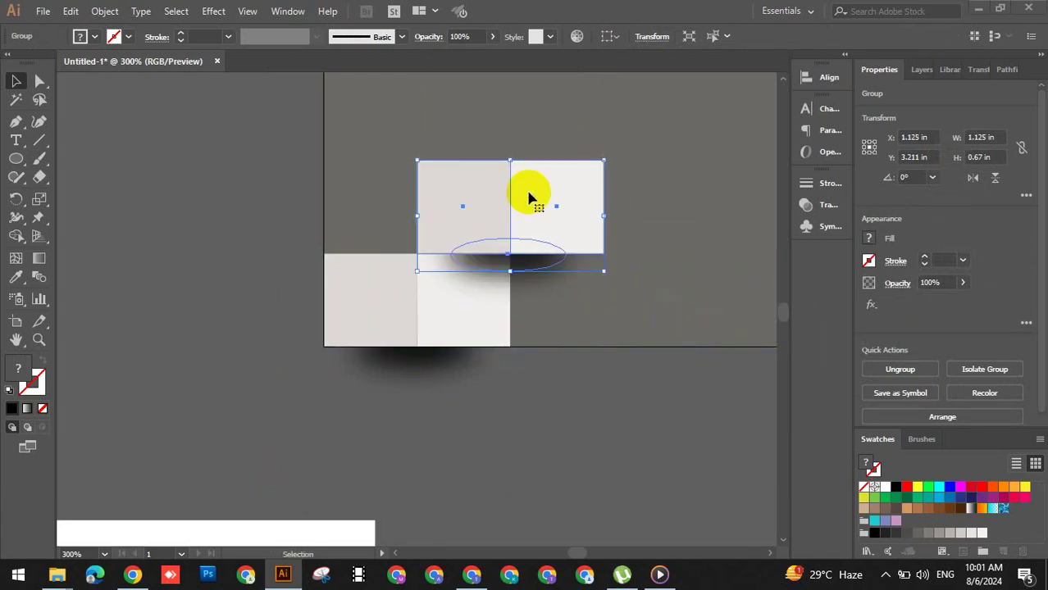
pyautogui.moveTo(591, 246)
pyautogui.mouseDown()
pyautogui.moveTo(607, 268)
pyautogui.moveTo(762, 311)
pyautogui.mouseUp()
# - Zoom out further and add another raised copy and another bottom-row copy of the group
pyautogui.press('a')
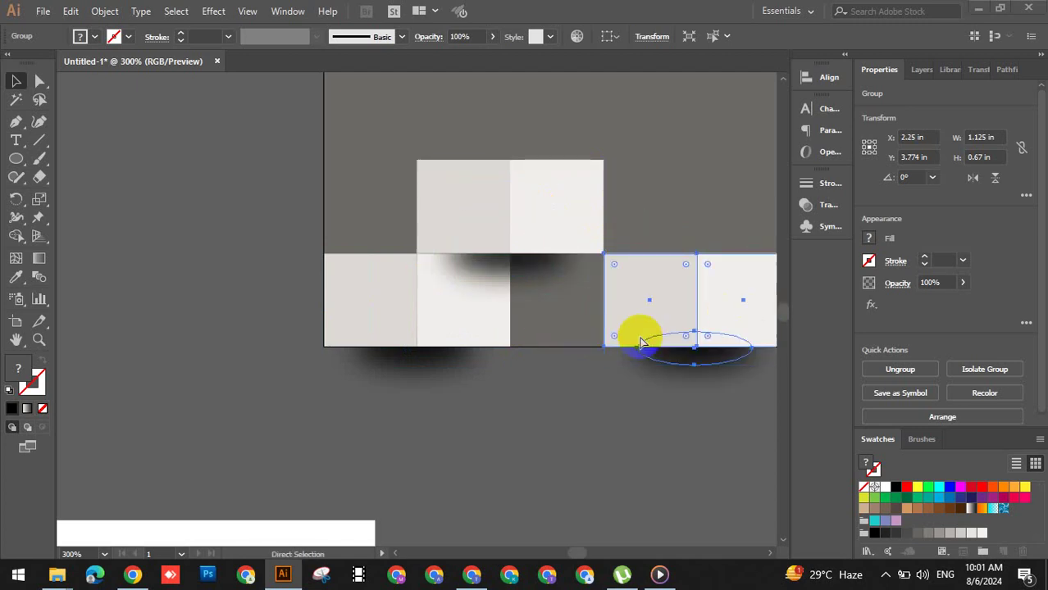
pyautogui.hotkey('ctrl', '-')
pyautogui.press('v')
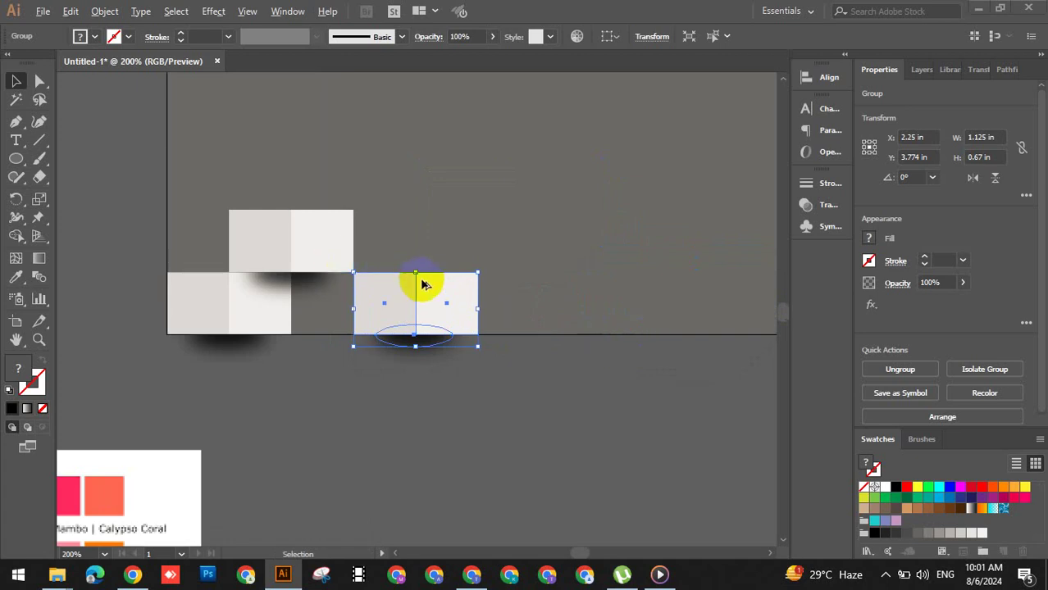
pyautogui.moveTo(428, 305); pyautogui.dragTo(484, 242)
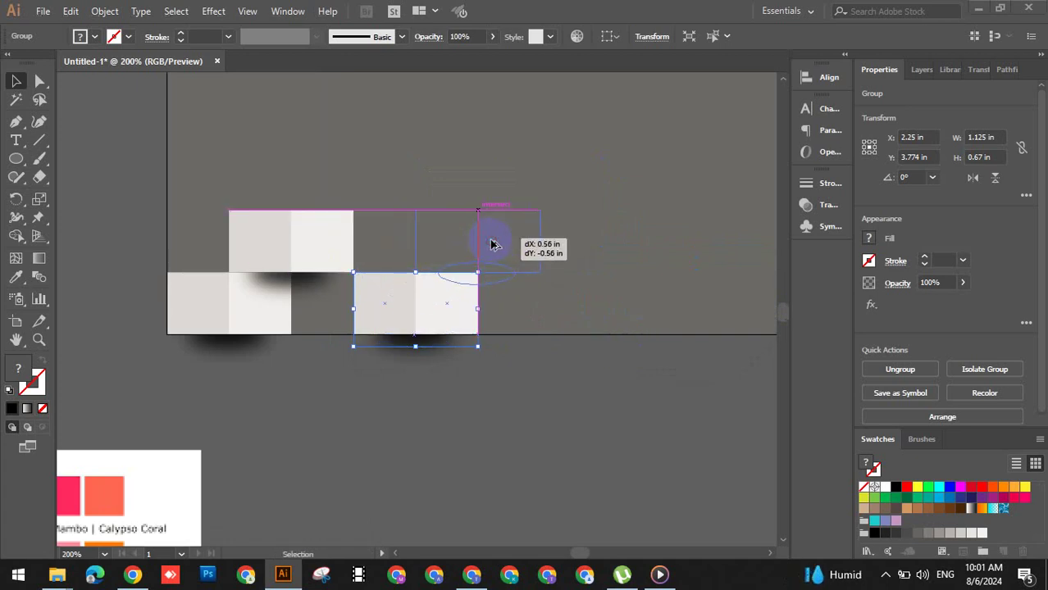
pyautogui.moveTo(492, 244); pyautogui.dragTo(640, 297)
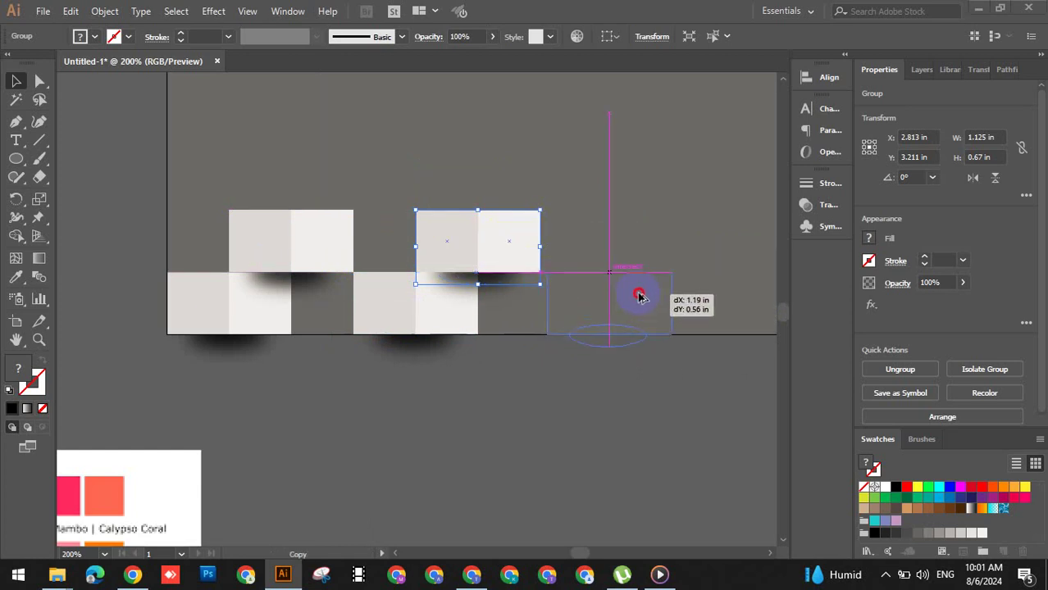
pyautogui.keyDown('alt'); pyautogui.moveTo(640, 297); pyautogui.dragTo(634, 298); pyautogui.keyUp('alt')
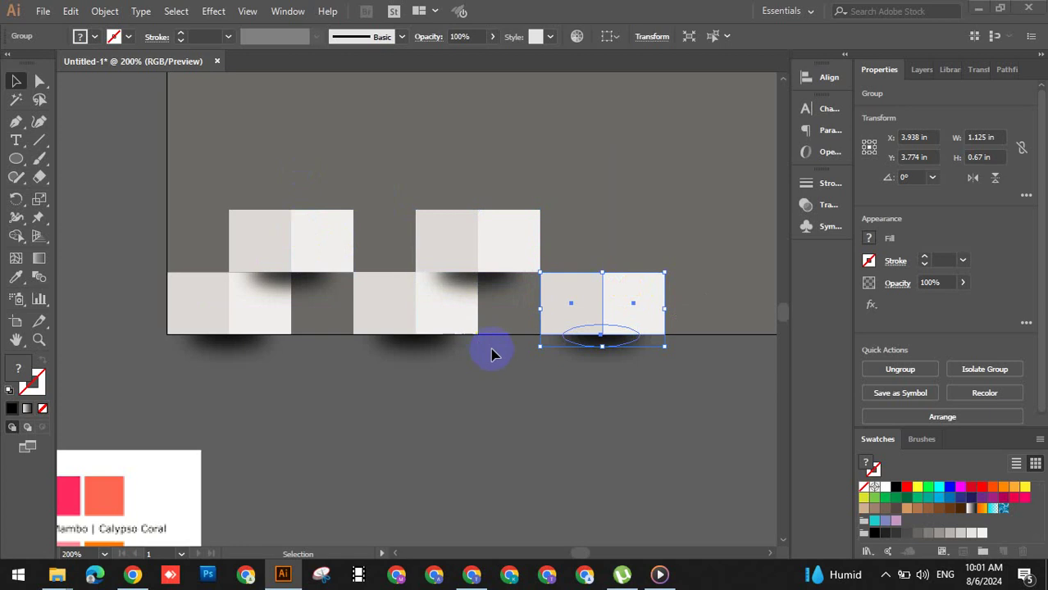
# - Copy the upper group to the right end of the top row, then zoom out to view the row
pyautogui.click(522, 240)
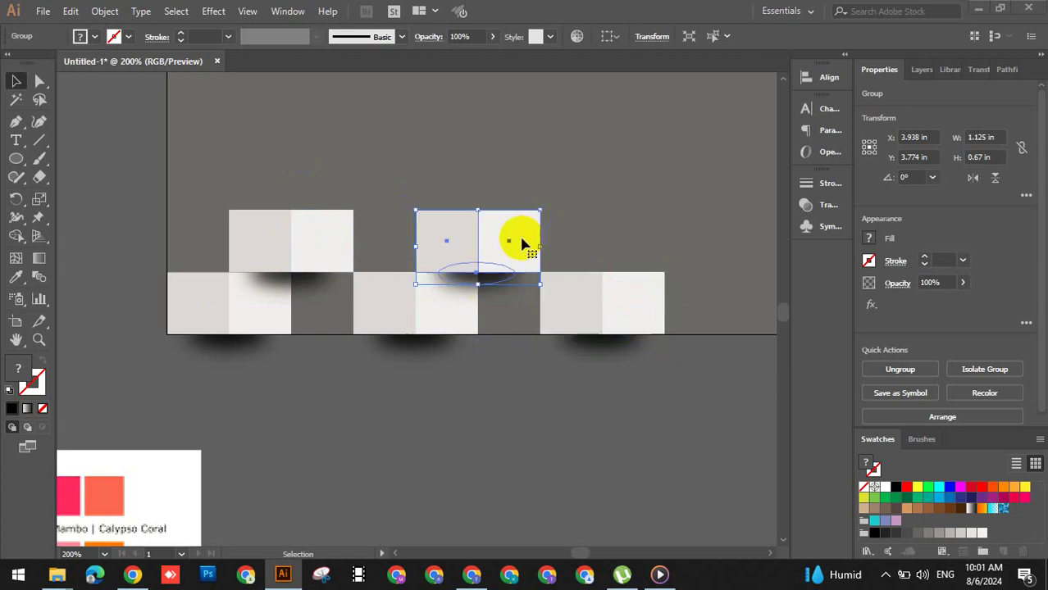
pyautogui.moveTo(528, 244); pyautogui.dragTo(776, 246)
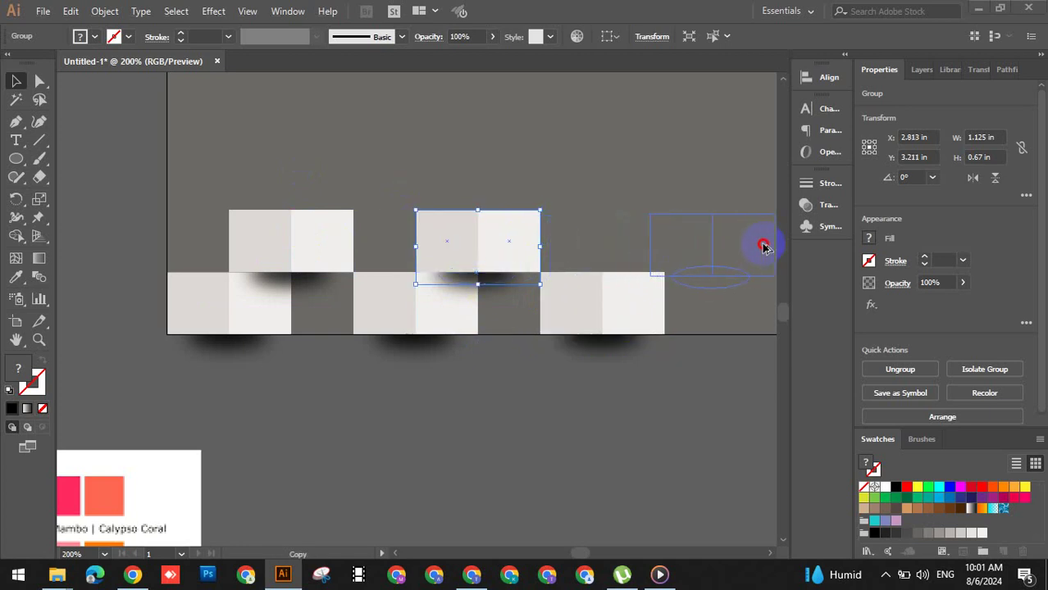
pyautogui.moveTo(776, 246); pyautogui.dragTo(777, 247)
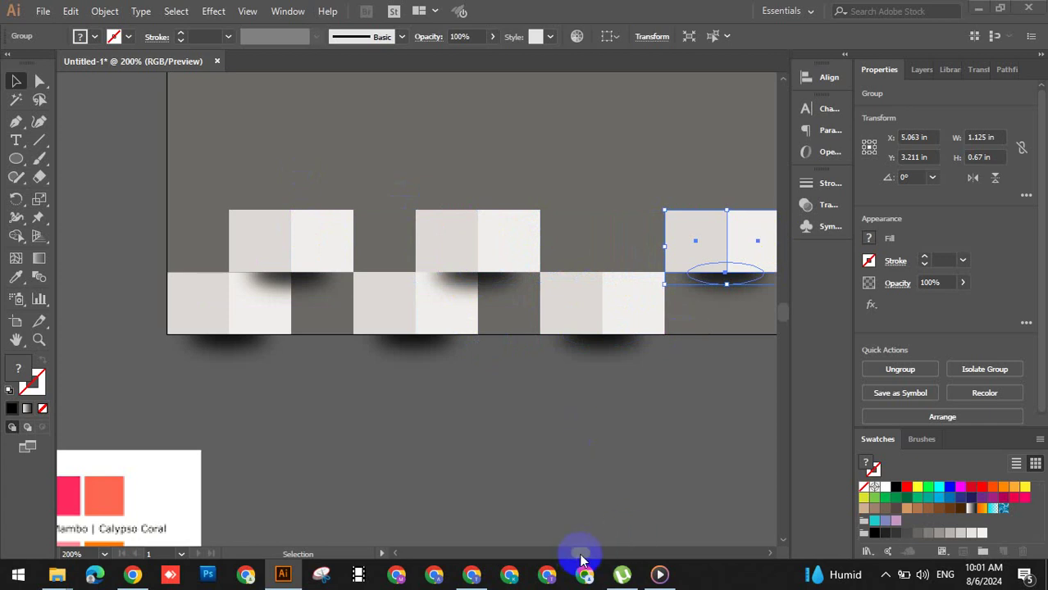
pyautogui.press('a')
pyautogui.hotkey('ctrl', '-')
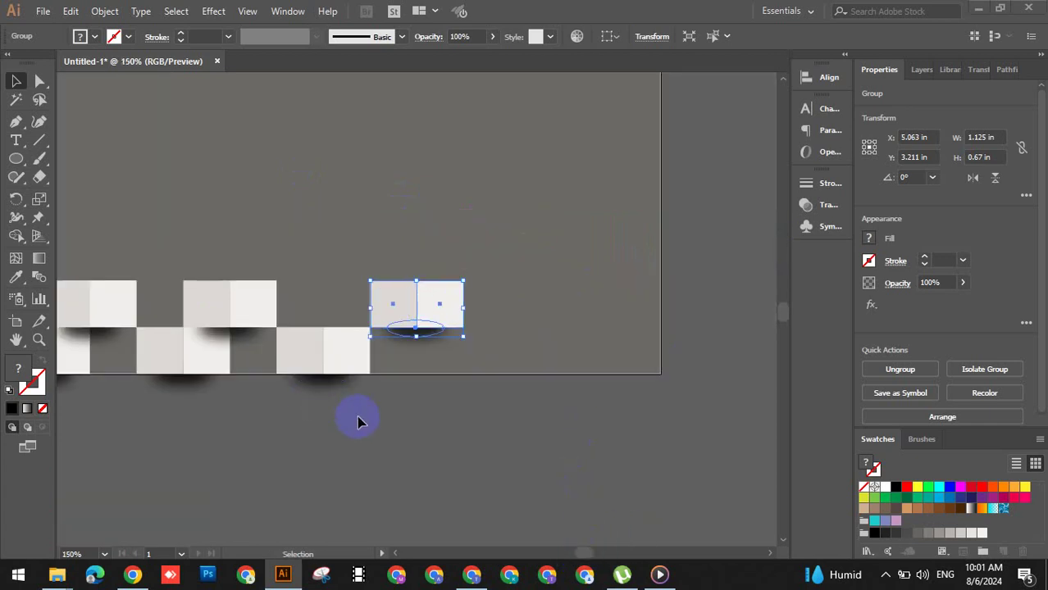
# - Add copies of the square pair to the bottom row and delete one misplaced copy
pyautogui.click(358, 421)
pyautogui.moveTo(415, 323); pyautogui.dragTo(489, 363)
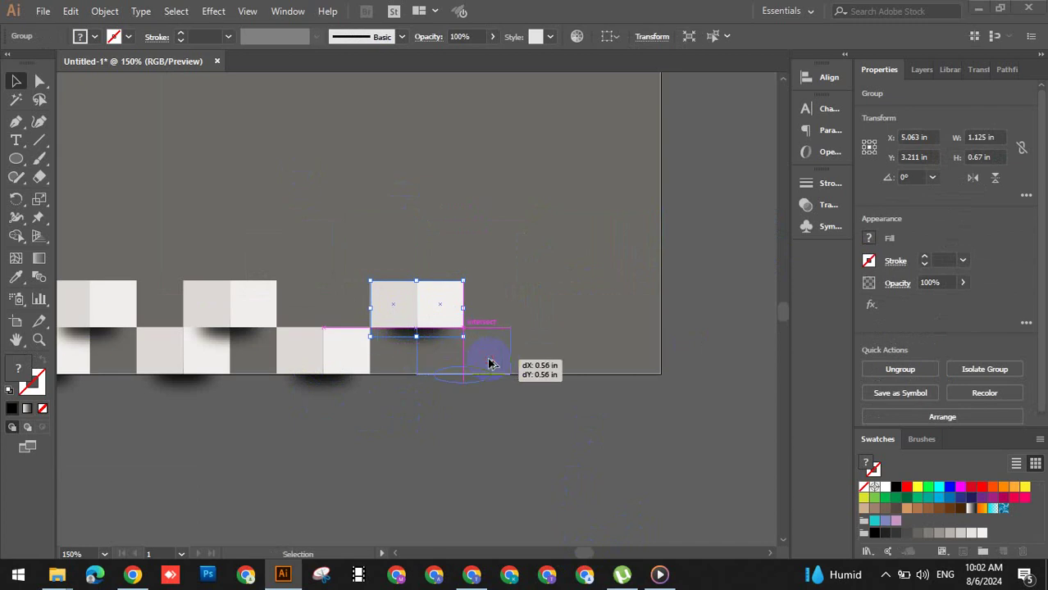
pyautogui.click(423, 297)
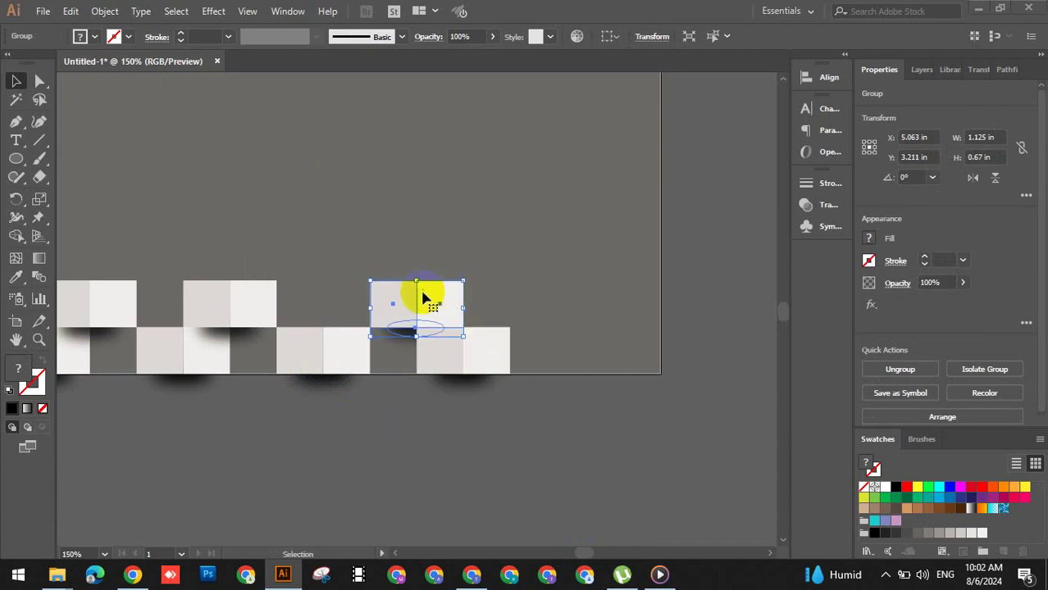
pyautogui.moveTo(423, 297); pyautogui.dragTo(372, 300)
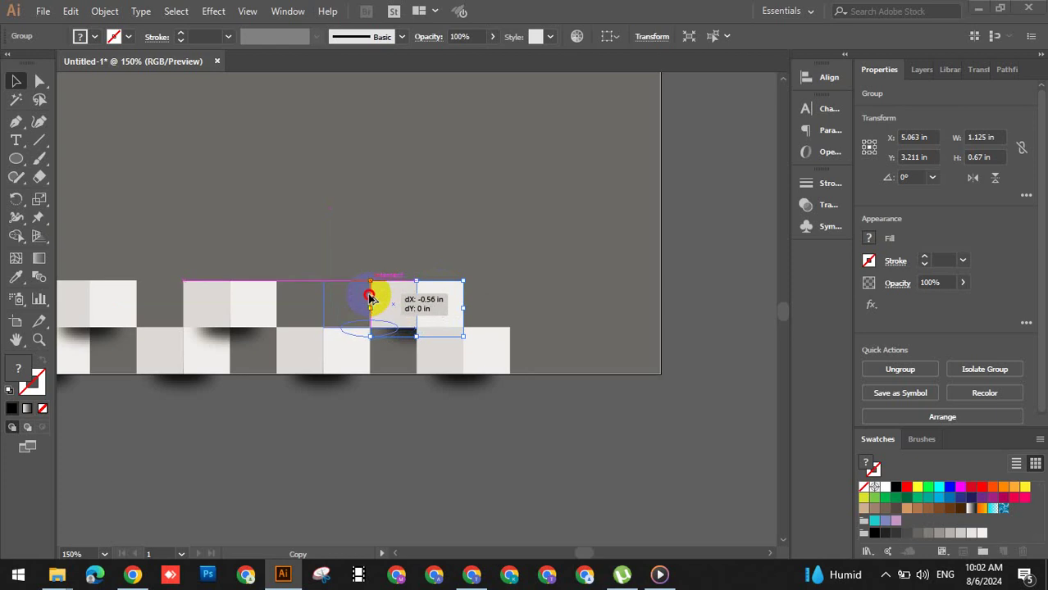
pyautogui.moveTo(372, 302); pyautogui.dragTo(371, 302)
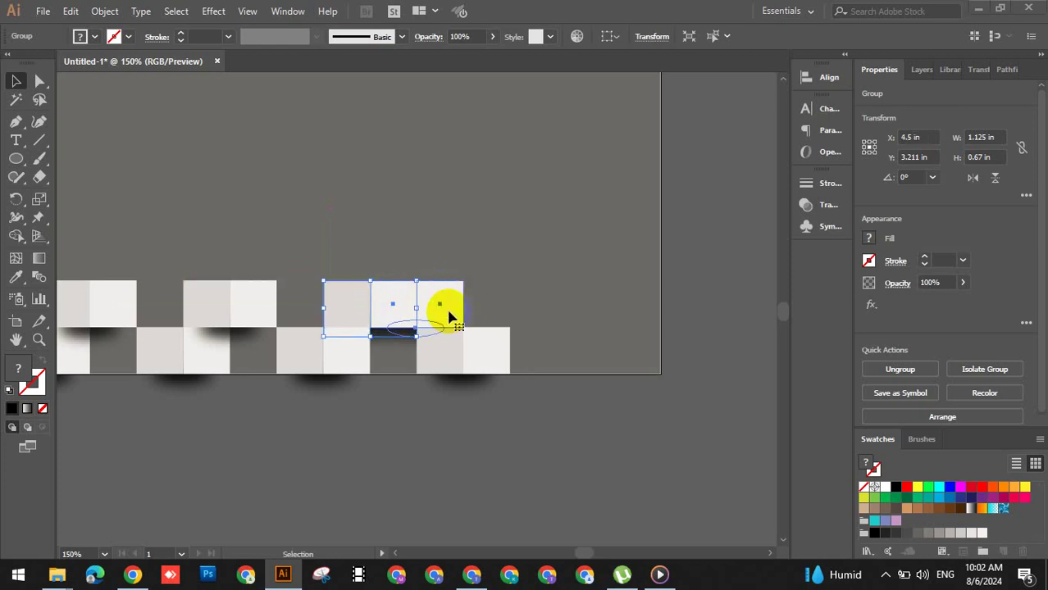
pyautogui.moveTo(444, 302)
pyautogui.mouseDown()
pyautogui.moveTo(539, 309)
pyautogui.moveTo(585, 297)
pyautogui.moveTo(545, 206)
pyautogui.mouseUp()
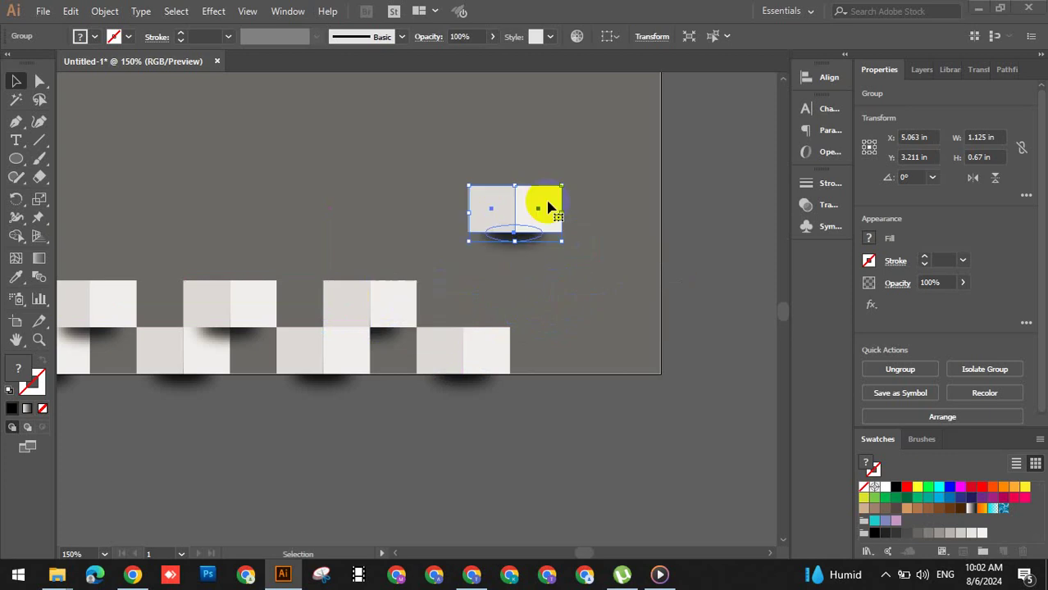
pyautogui.press('Delete')
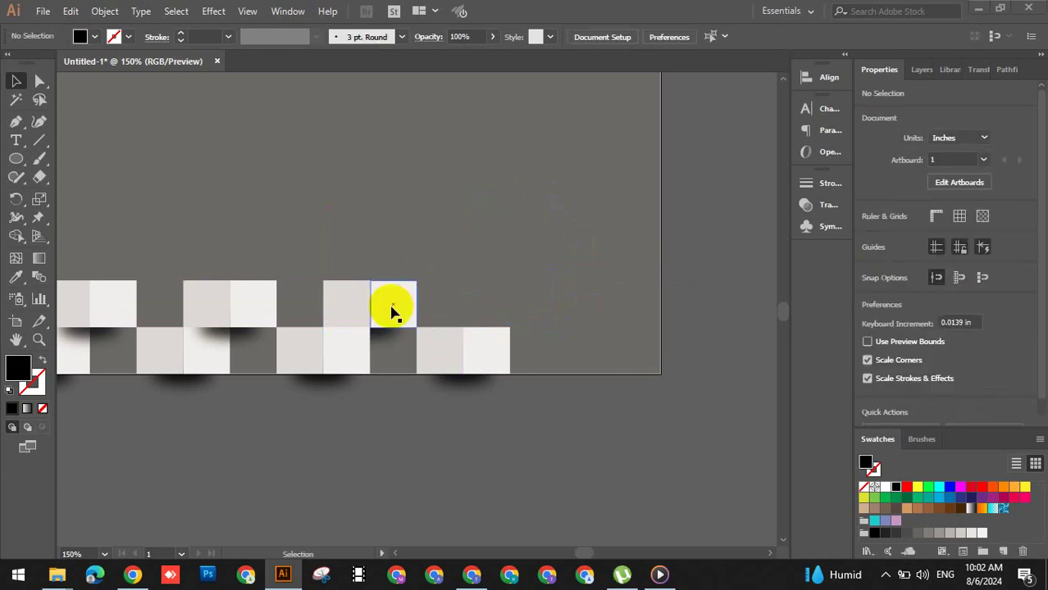
# - Copy upper and lower pairs rightward until the strip overhangs the artboard's right edge, then select the strip
pyautogui.moveTo(390, 315); pyautogui.dragTo(518, 319)
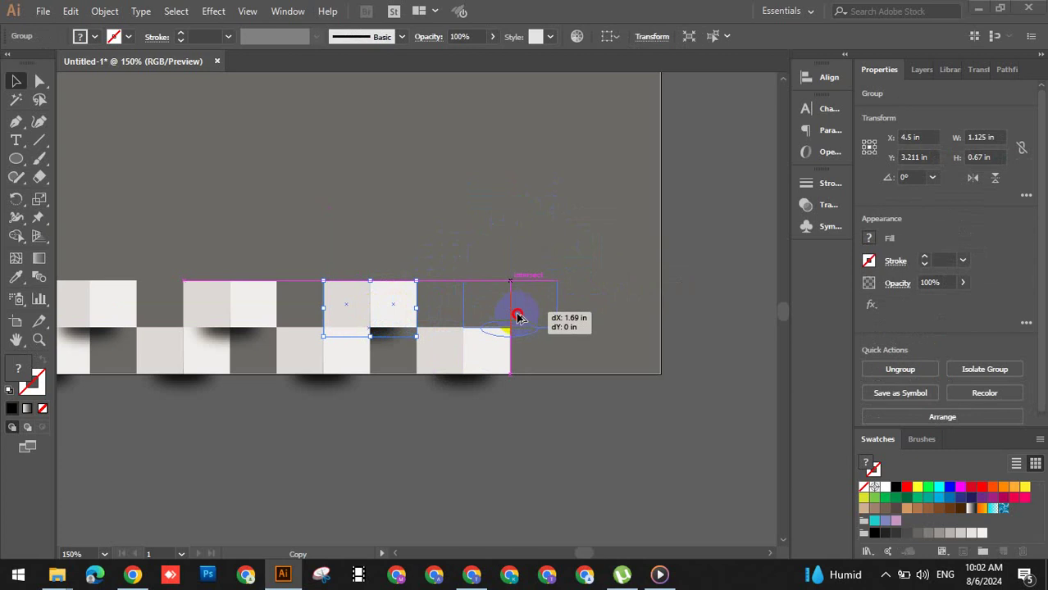
pyautogui.moveTo(518, 319); pyautogui.dragTo(519, 318)
pyautogui.moveTo(499, 362); pyautogui.dragTo(639, 351)
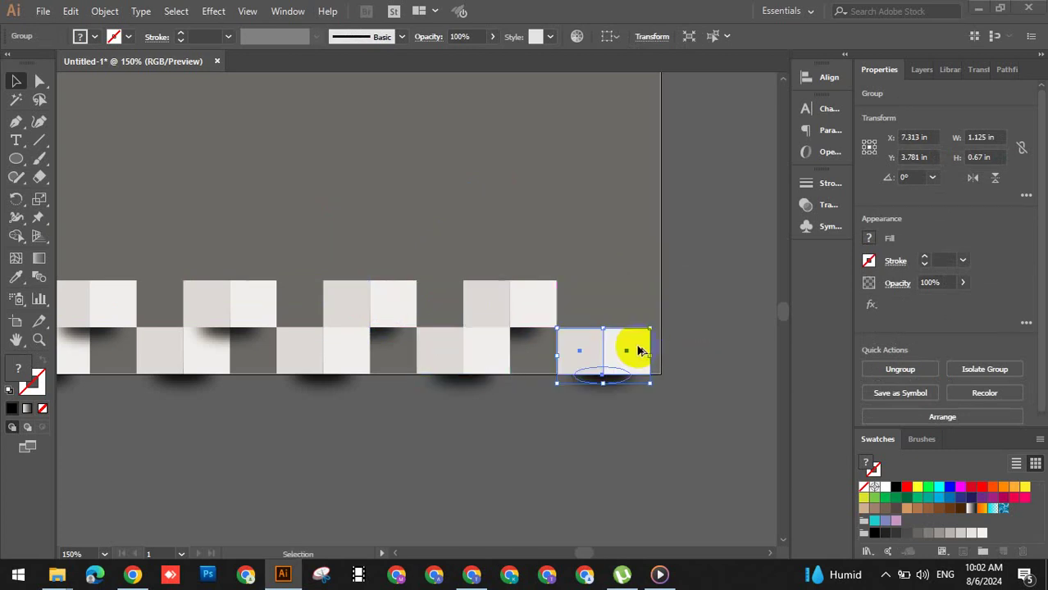
pyautogui.click(564, 402)
pyautogui.click(529, 320)
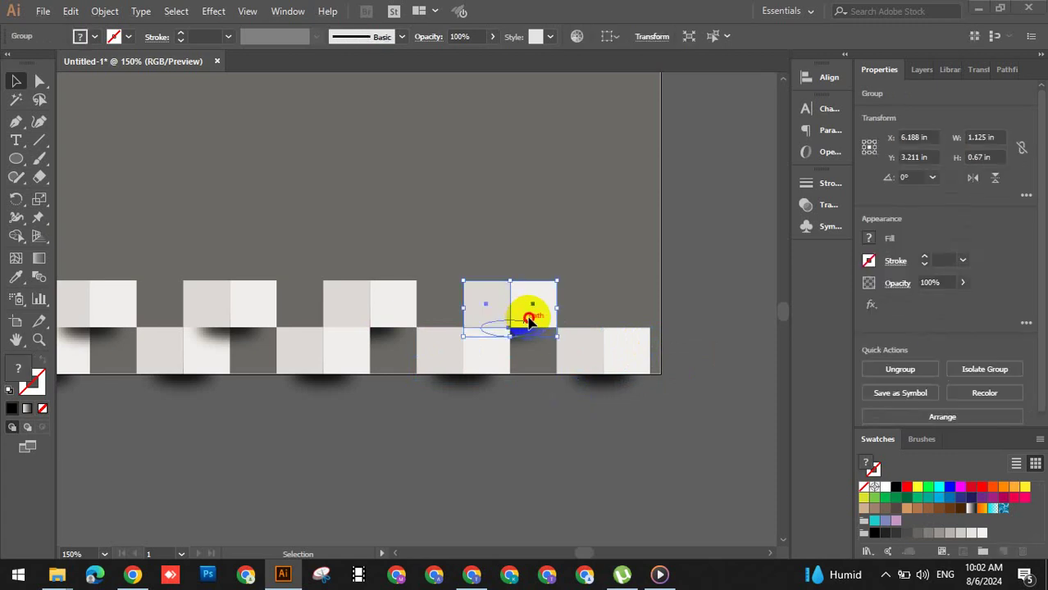
pyautogui.moveTo(528, 320); pyautogui.dragTo(666, 327)
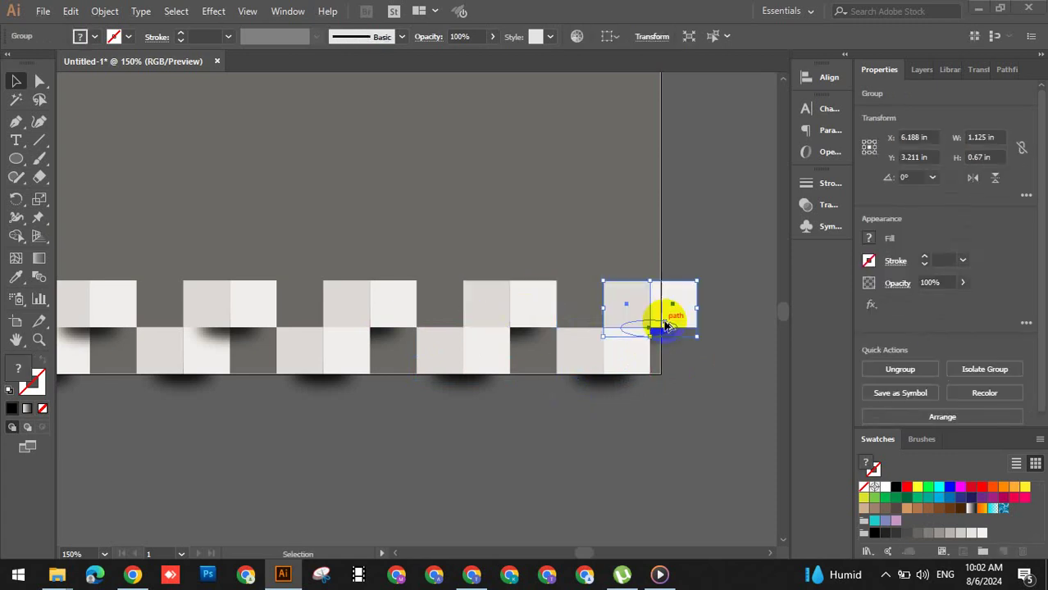
pyautogui.click(587, 452)
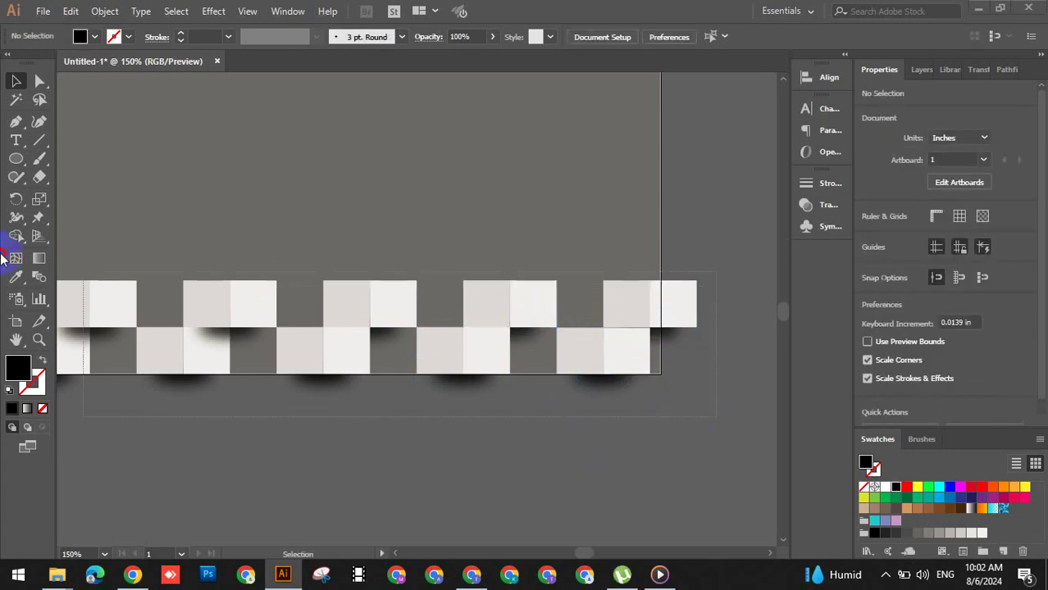
pyautogui.moveTo(33, 246)
pyautogui.mouseDown()
pyautogui.moveTo(166, 261)
pyautogui.moveTo(345, 433)
pyautogui.mouseUp()
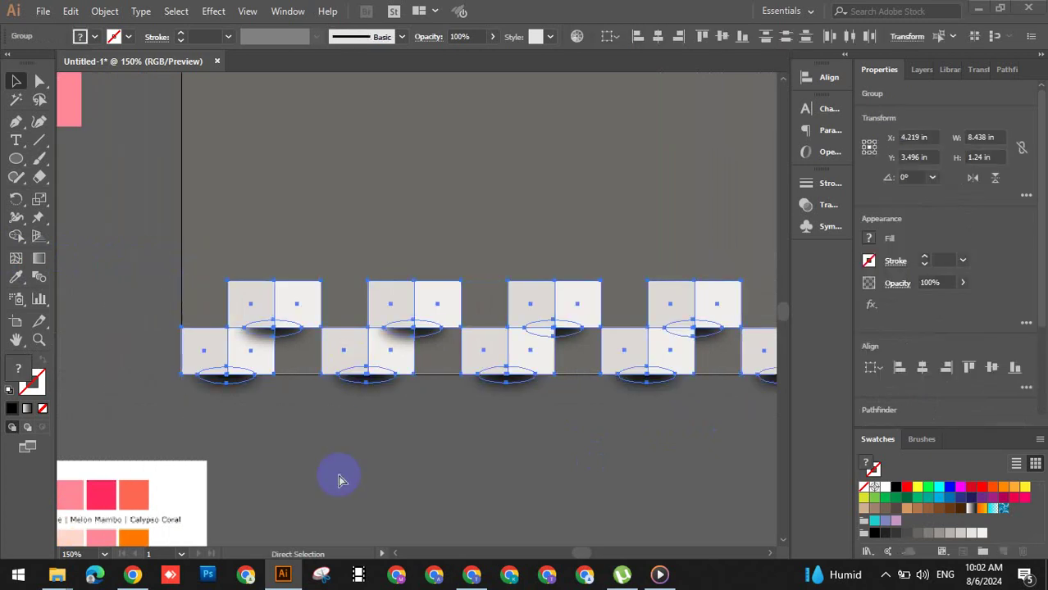
# - Scale the checker strip down to 4.358 × 0.64 in and nudge it to the artboard's bottom-left edge
pyautogui.hotkey('ctrl', '-')
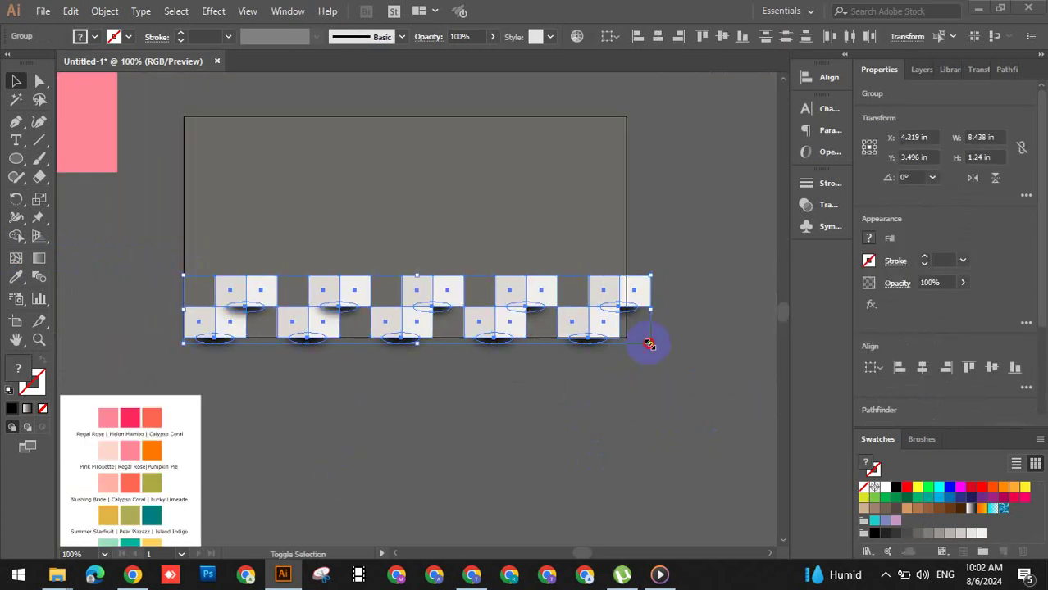
pyautogui.moveTo(650, 344); pyautogui.dragTo(470, 334)
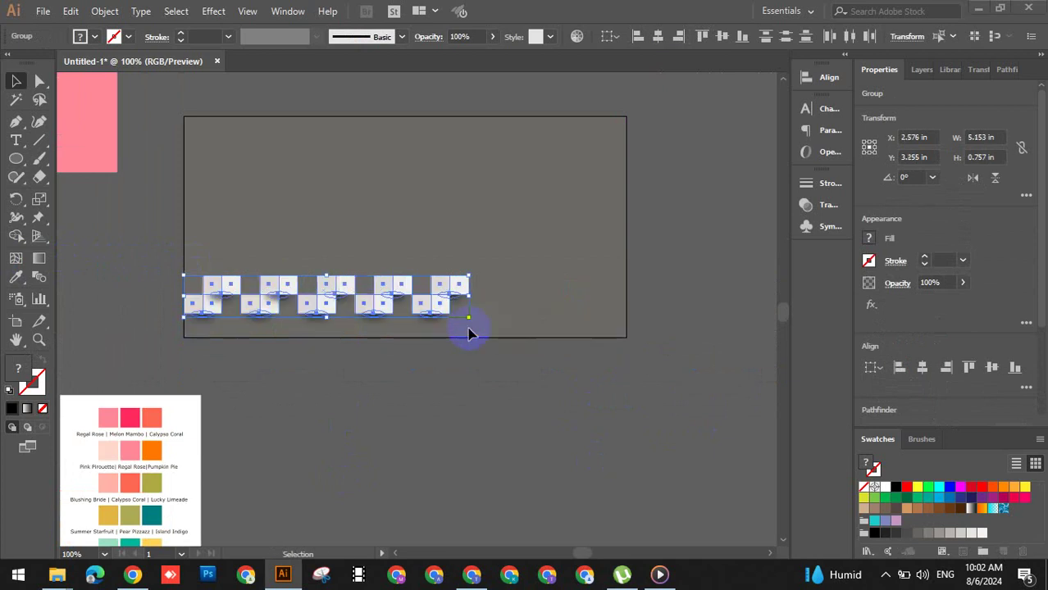
pyautogui.moveTo(354, 291); pyautogui.dragTo(354, 315)
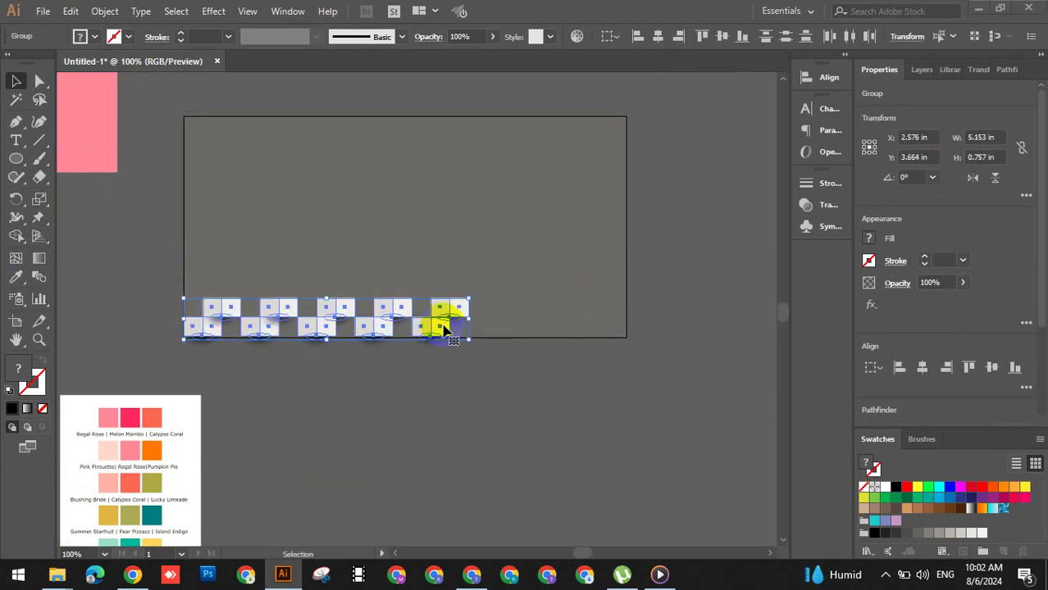
pyautogui.moveTo(468, 337); pyautogui.dragTo(443, 338)
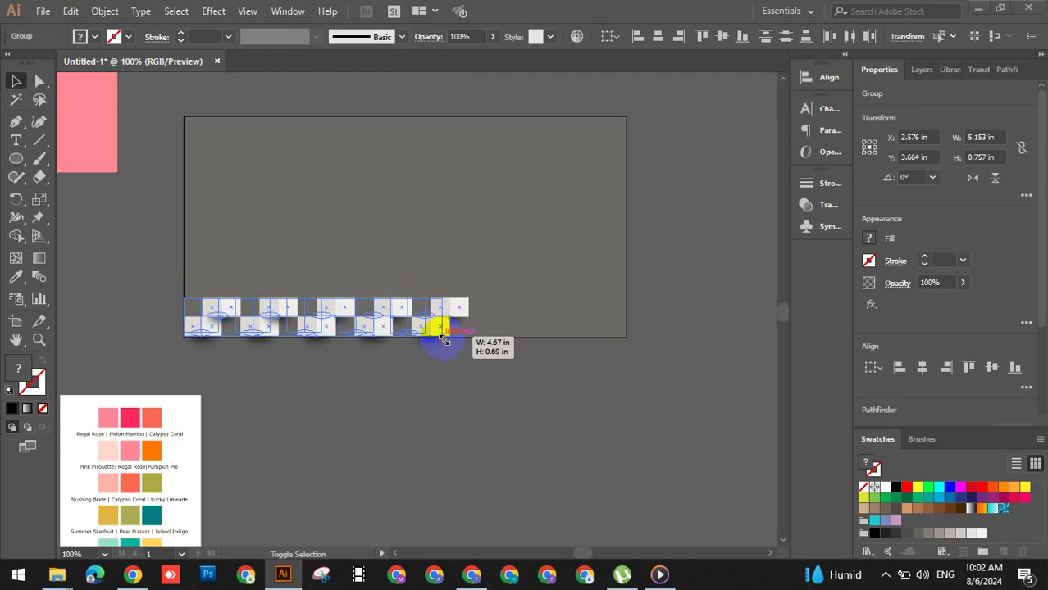
pyautogui.moveTo(442, 339); pyautogui.dragTo(425, 344)
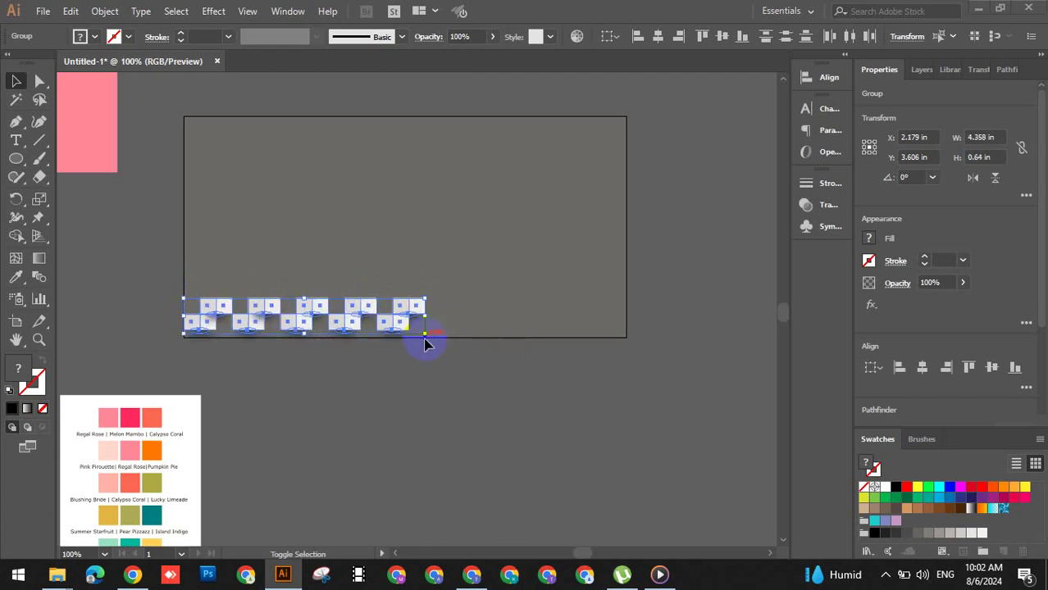
pyautogui.moveTo(360, 304); pyautogui.dragTo(367, 328)
pyautogui.press('Left')
pyautogui.press('Left')
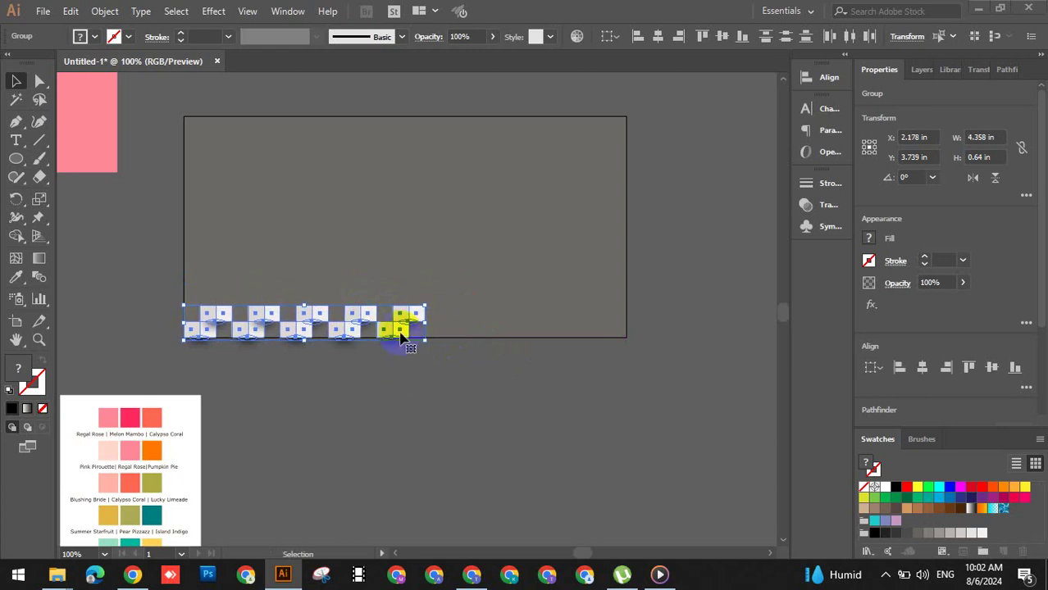
# - Duplicate the strip to the right and scale the combined strip to the artboard's 8 in width
pyautogui.moveTo(363, 318); pyautogui.dragTo(593, 326)
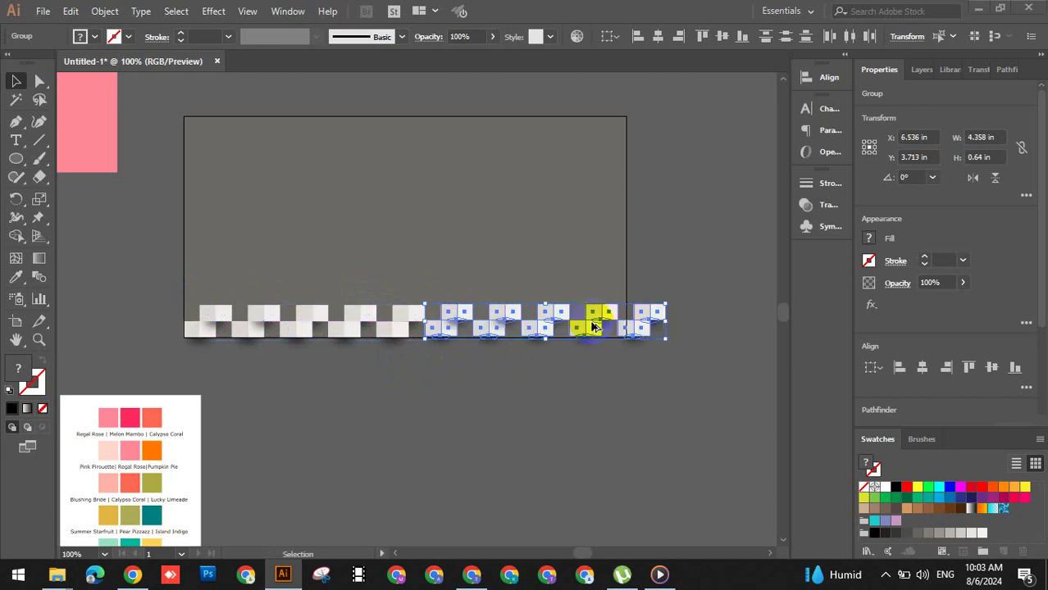
pyautogui.click(563, 392)
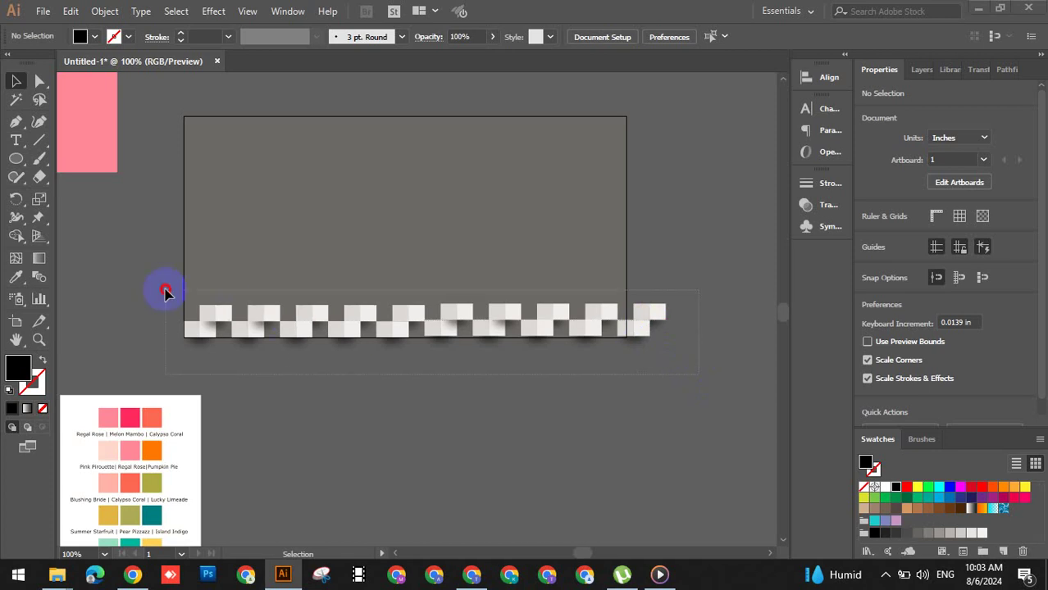
pyautogui.moveTo(164, 290); pyautogui.dragTo(525, 328)
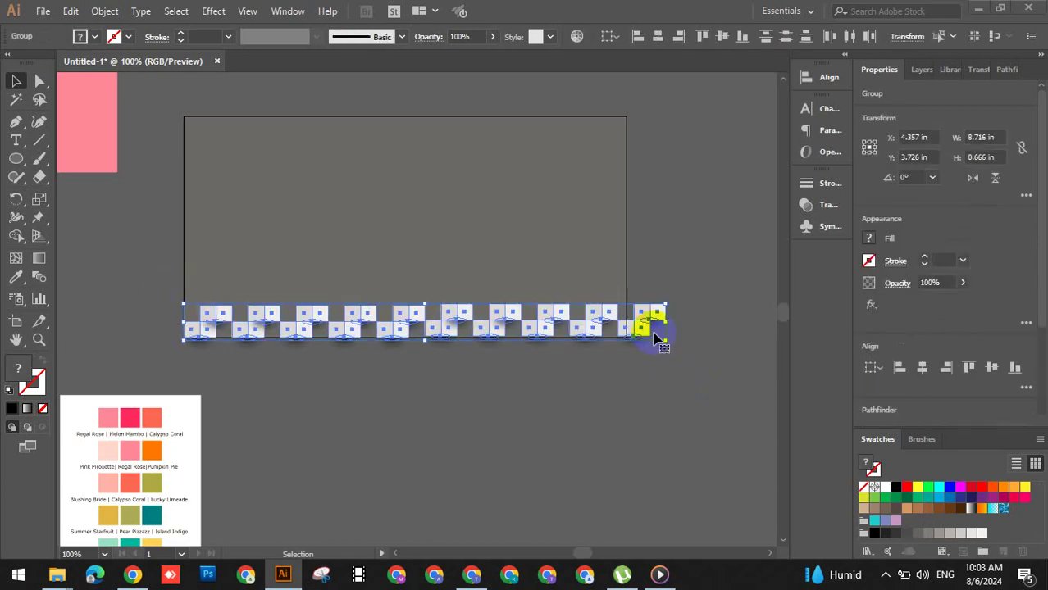
pyautogui.moveTo(665, 341); pyautogui.dragTo(631, 344)
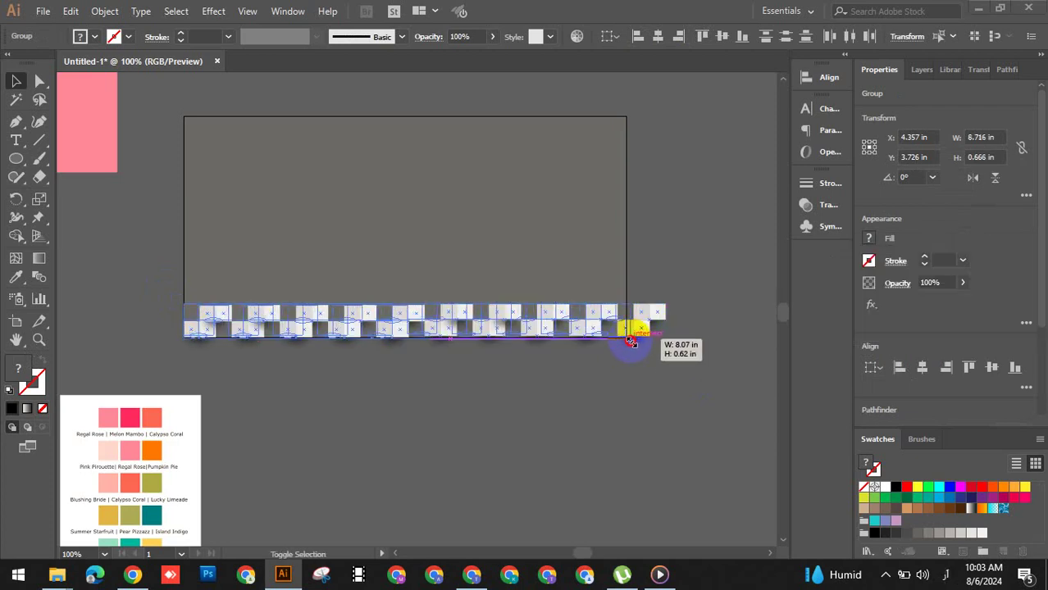
pyautogui.moveTo(631, 344); pyautogui.dragTo(627, 341)
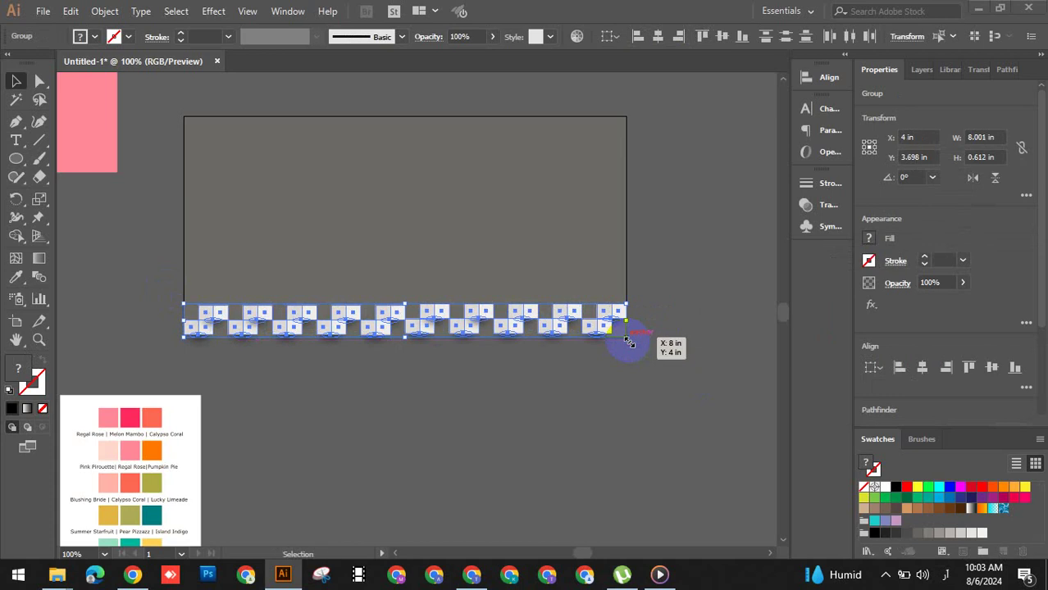
pyautogui.click(680, 341)
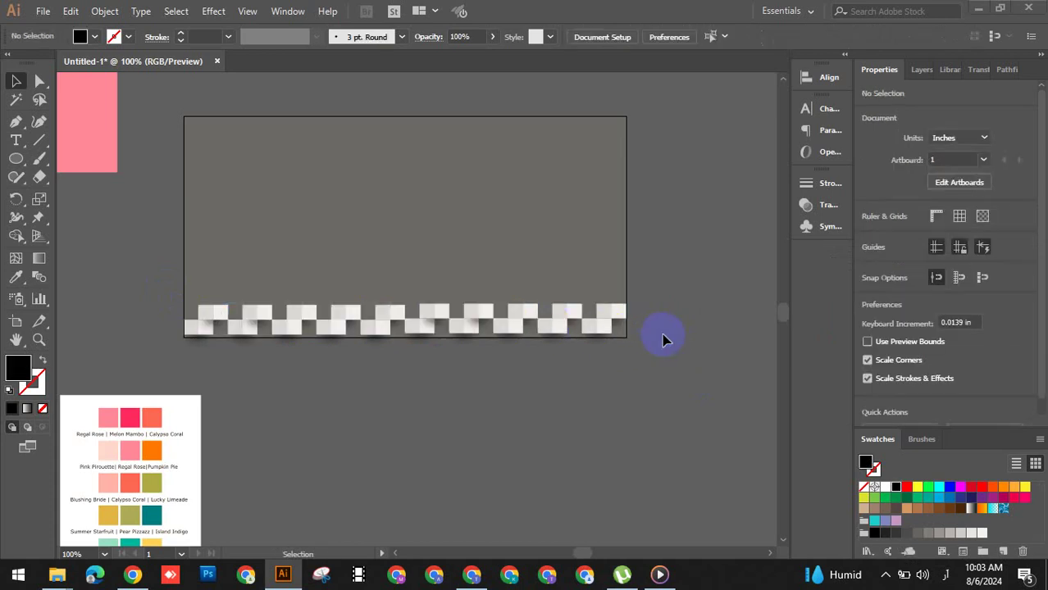
# - Reselect the full-width 8.001 × 0.612 in strip and Alt-drag a copy upward
pyautogui.moveTo(664, 340); pyautogui.dragTo(171, 299)
pyautogui.moveTo(172, 300); pyautogui.dragTo(173, 300)
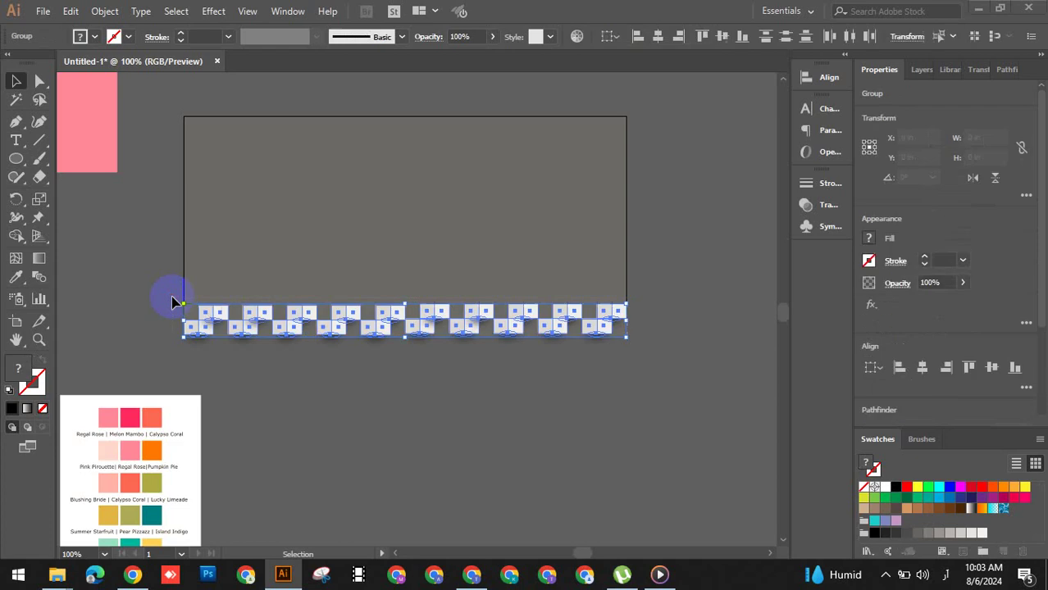
pyautogui.click(267, 359)
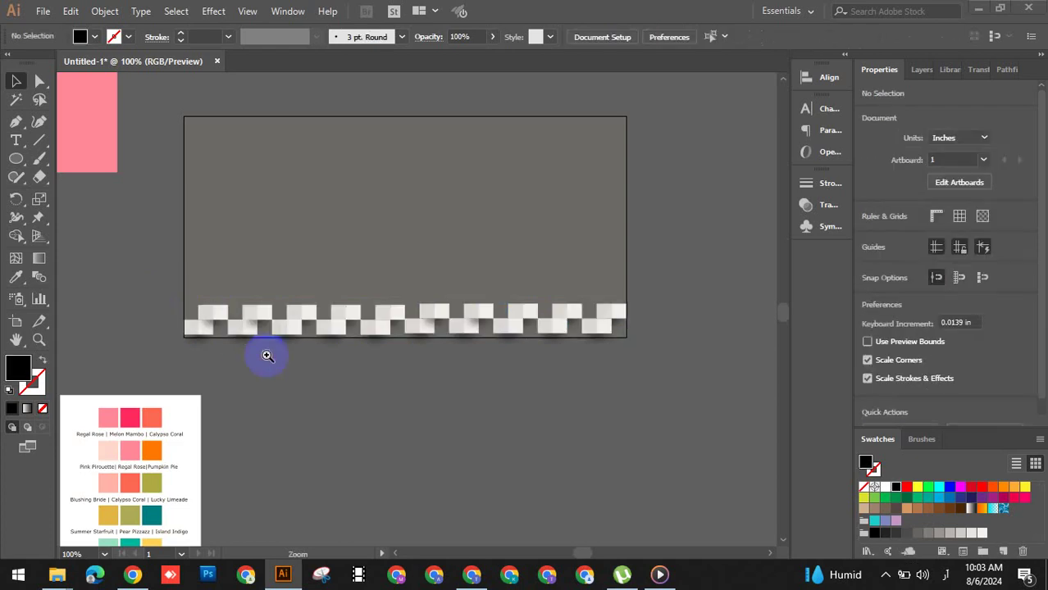
pyautogui.click(268, 355)
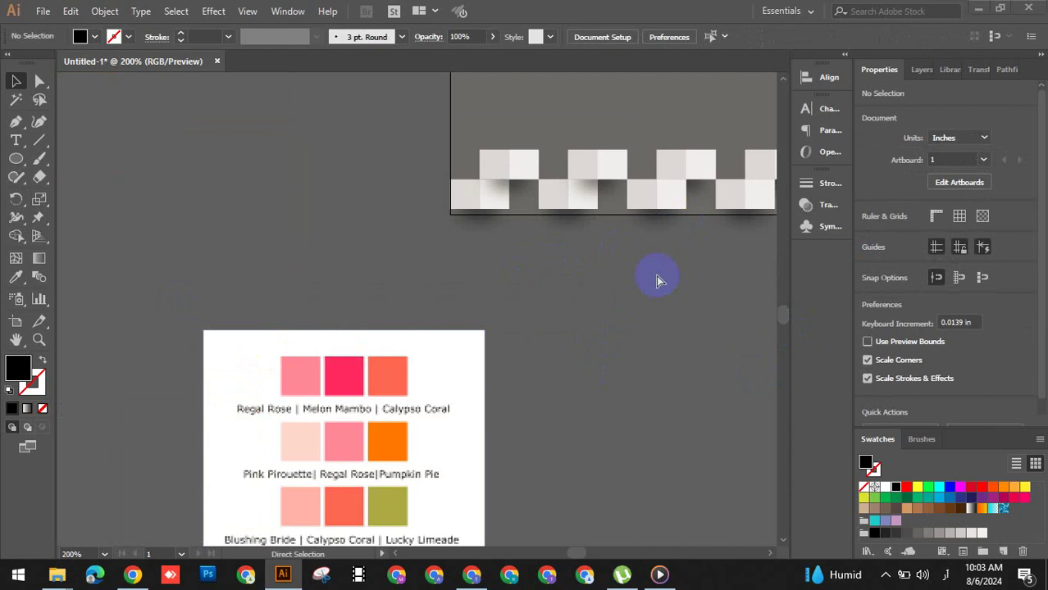
pyautogui.hotkey('ctrl', '-')
pyautogui.hotkey('ctrl', '-')
pyautogui.hotkey('ctrl', '-')
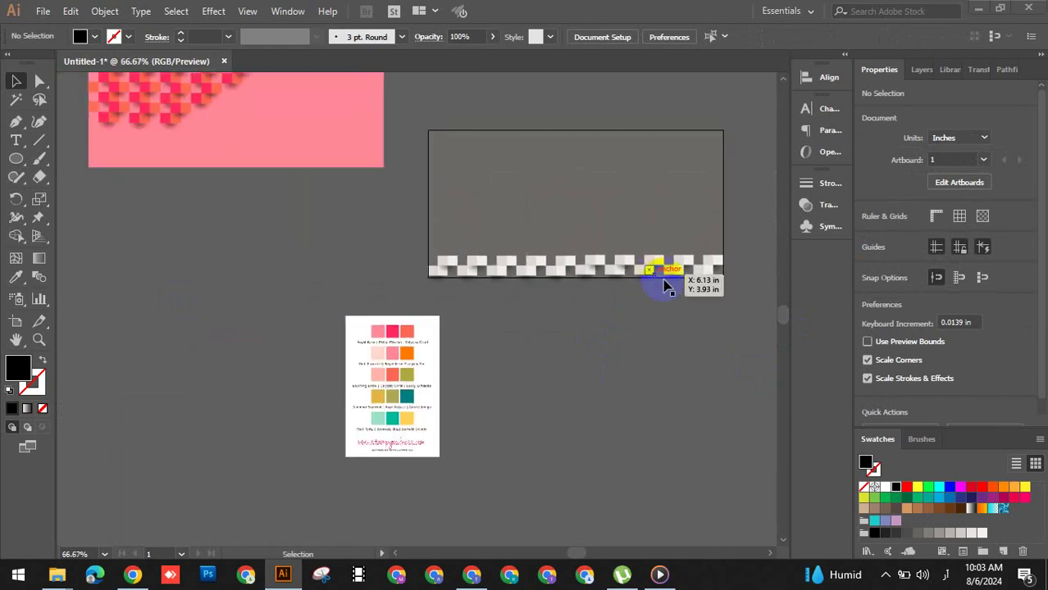
pyautogui.moveTo(736, 285); pyautogui.dragTo(413, 254)
pyautogui.moveTo(518, 273)
pyautogui.mouseDown()
pyautogui.moveTo(568, 272)
pyautogui.moveTo(571, 247)
pyautogui.moveTo(546, 254)
pyautogui.mouseUp()
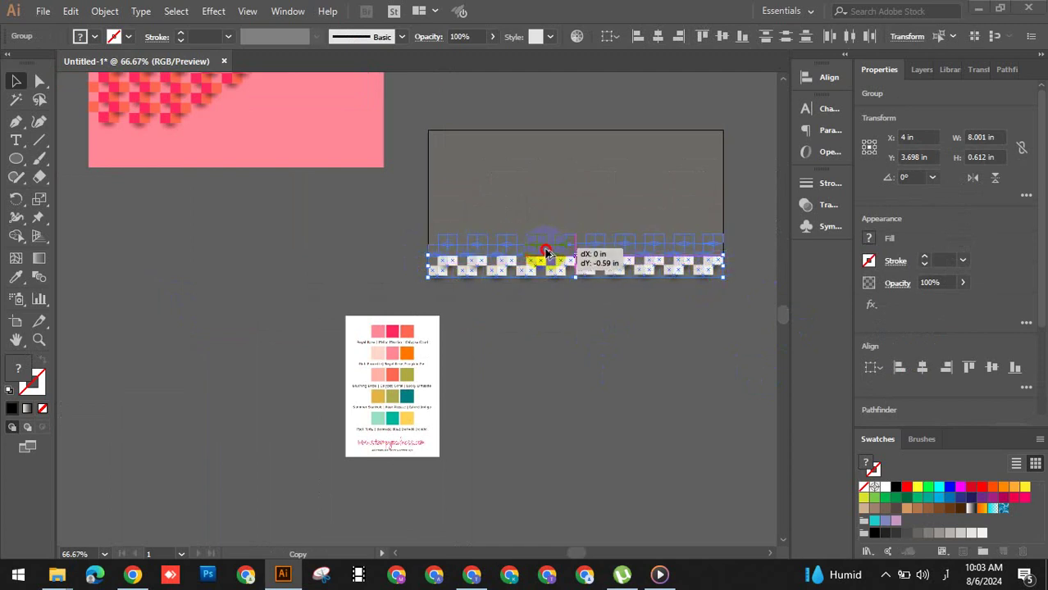
# - Drop the strip copy just above the original, nudge it down, and stack another row above
pyautogui.moveTo(548, 254); pyautogui.dragTo(549, 255)
pyautogui.hotkey('ctrl', '=')
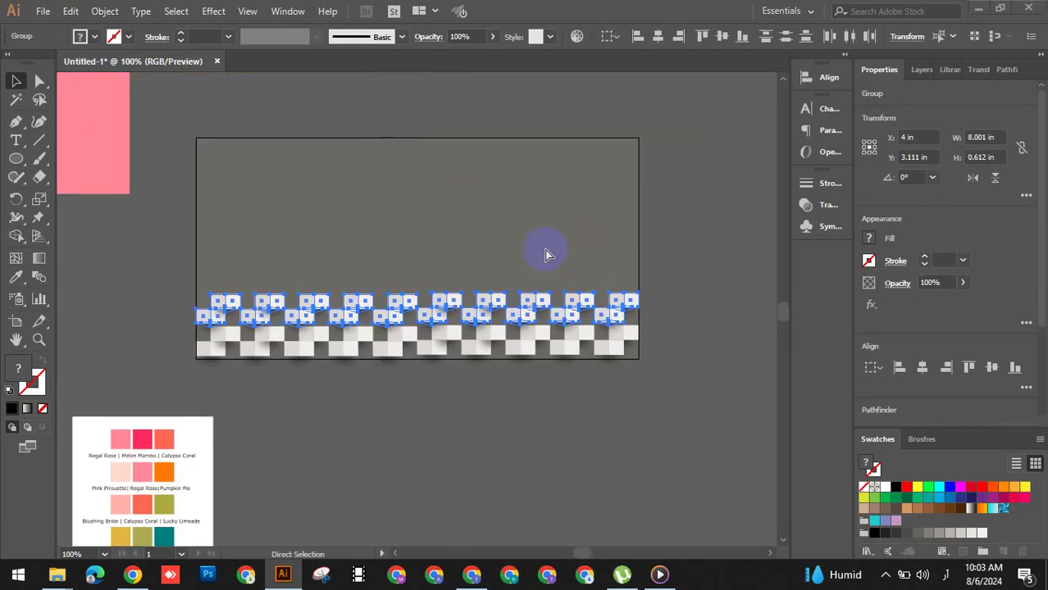
pyautogui.hotkey('ctrl', '=')
pyautogui.press('Down')
pyautogui.press('Down')
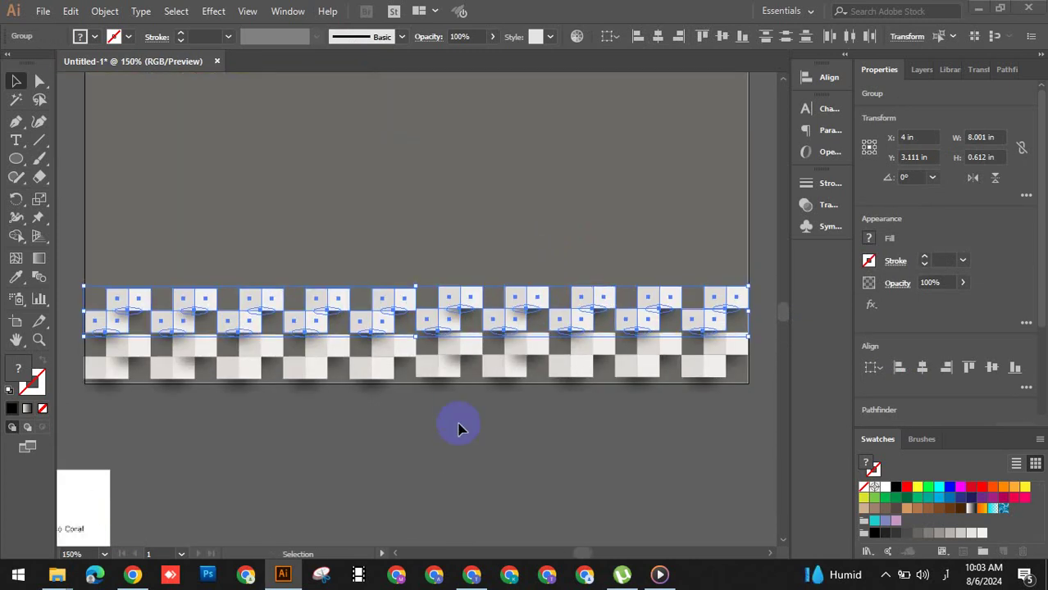
pyautogui.press('Down')
pyautogui.press('Down')
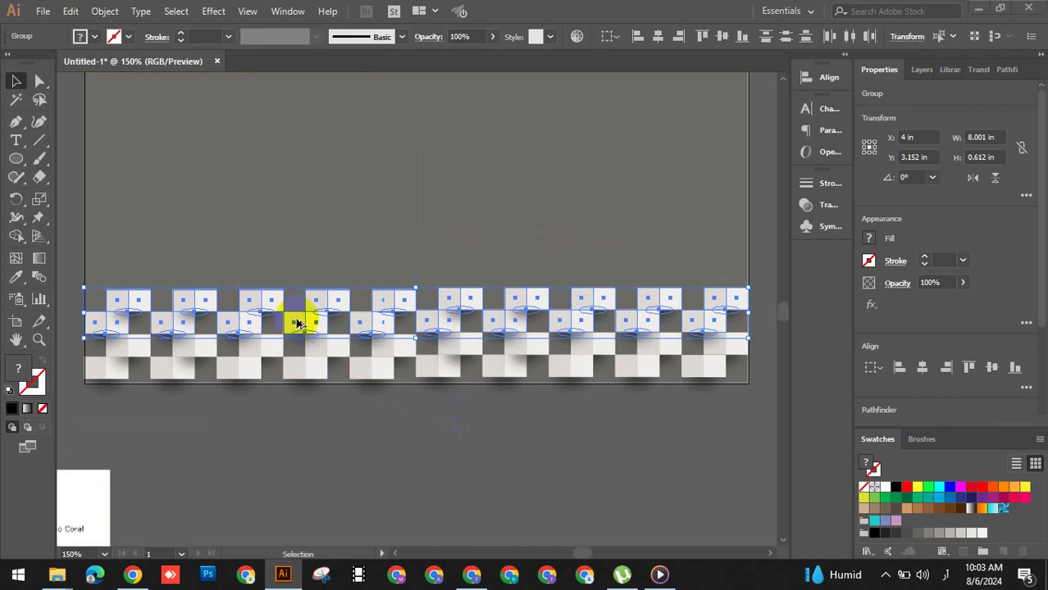
pyautogui.moveTo(299, 321); pyautogui.dragTo(301, 278)
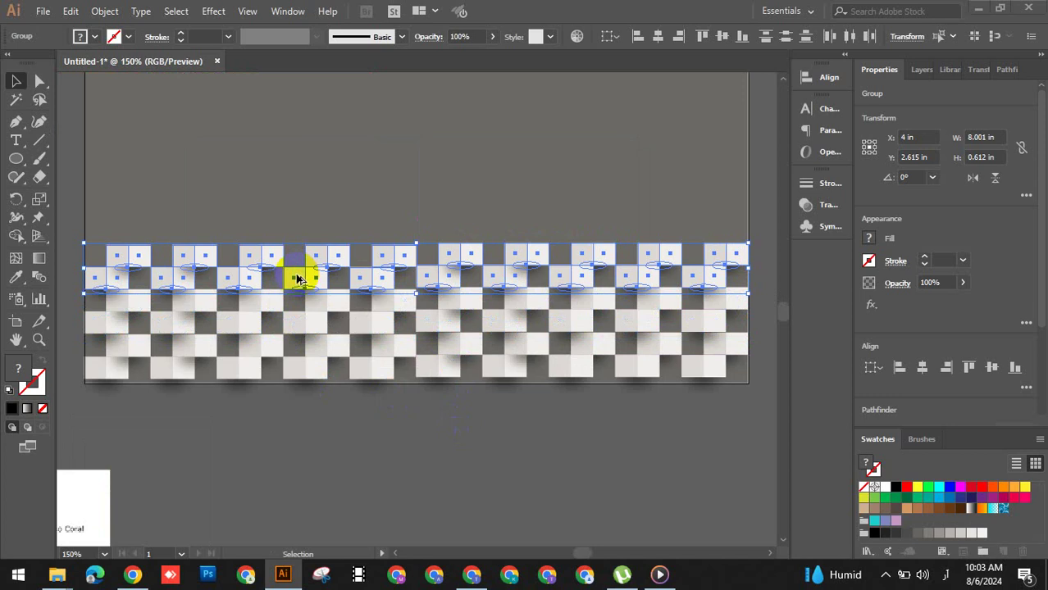
pyautogui.moveTo(300, 278); pyautogui.dragTo(297, 235)
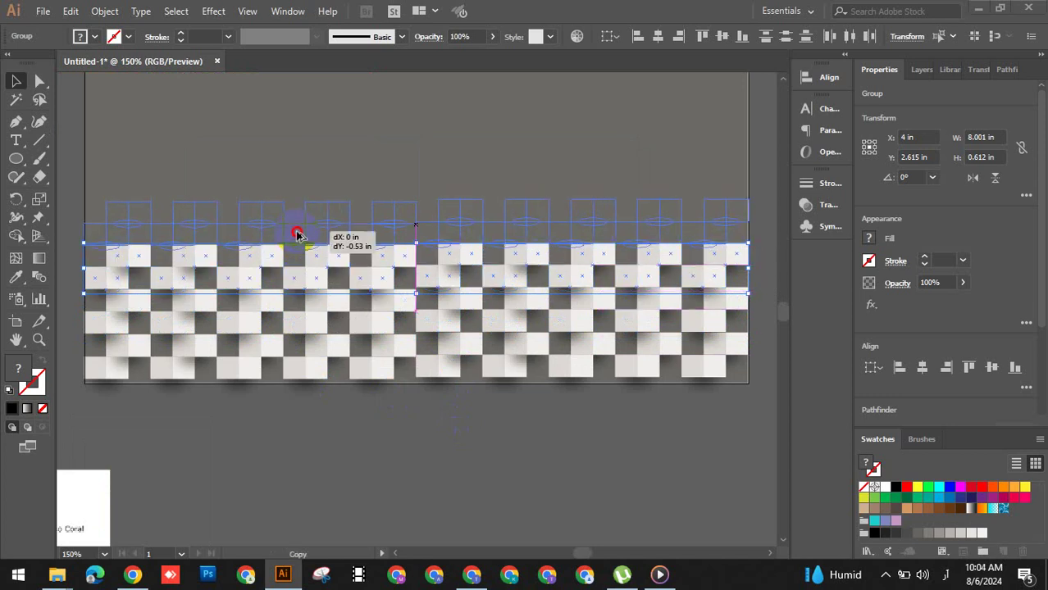
pyautogui.moveTo(297, 235); pyautogui.dragTo(298, 236)
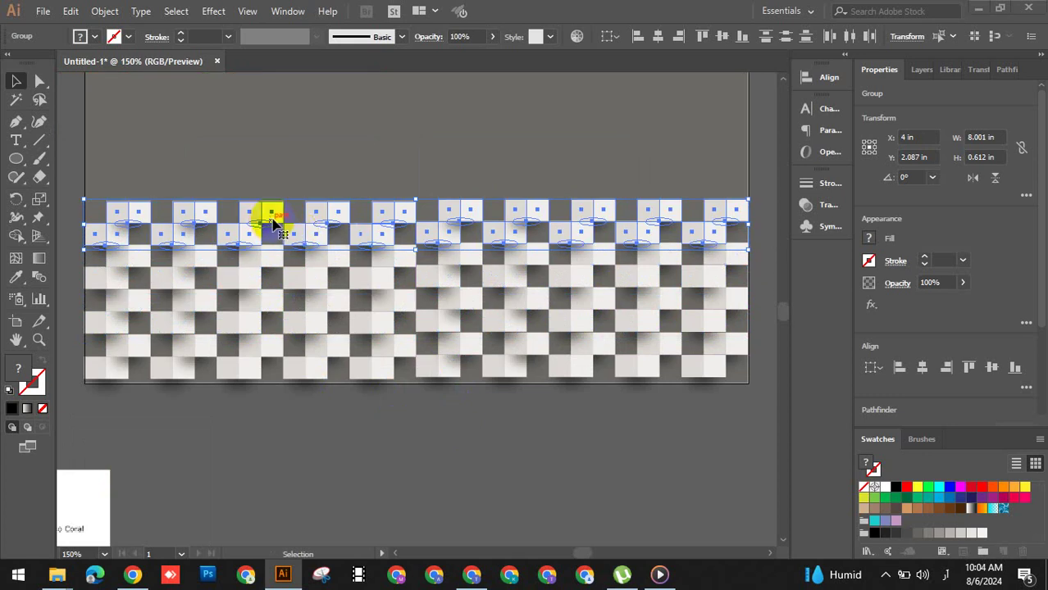
# - Copy the whole 8.001 × 2.222 in checker block into the empty top area and nudge it down
pyautogui.click(701, 433)
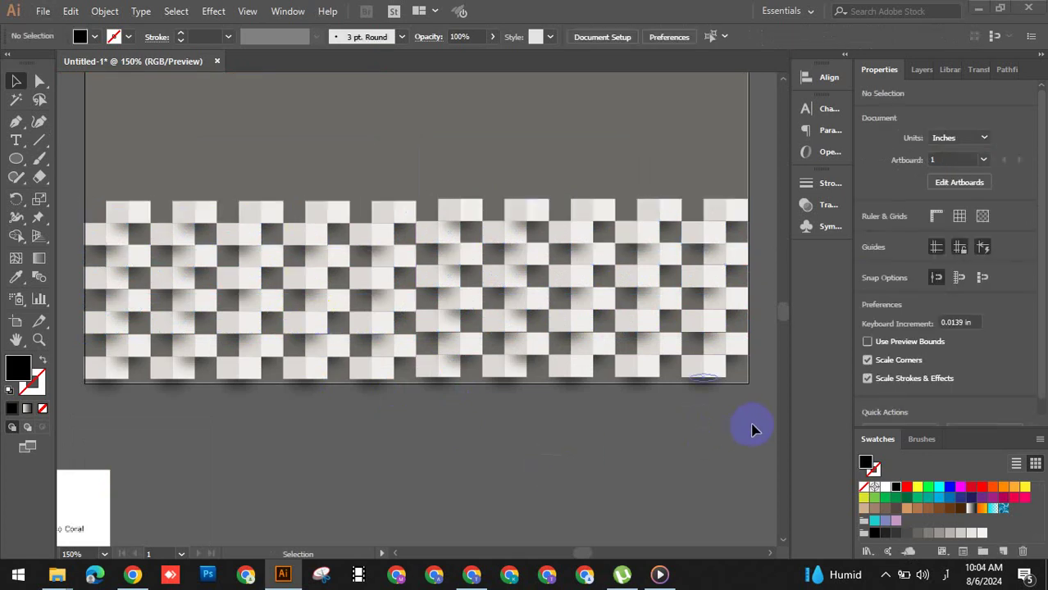
pyautogui.moveTo(752, 430); pyautogui.dragTo(81, 174)
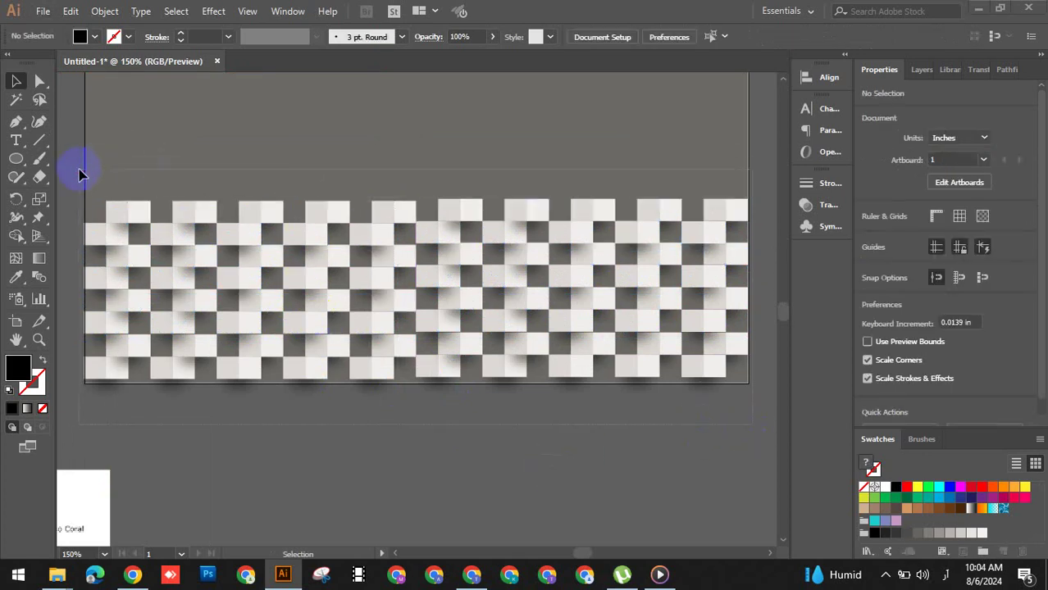
pyautogui.moveTo(324, 333)
pyautogui.mouseDown()
pyautogui.moveTo(314, 113)
pyautogui.moveTo(320, 139)
pyautogui.mouseUp()
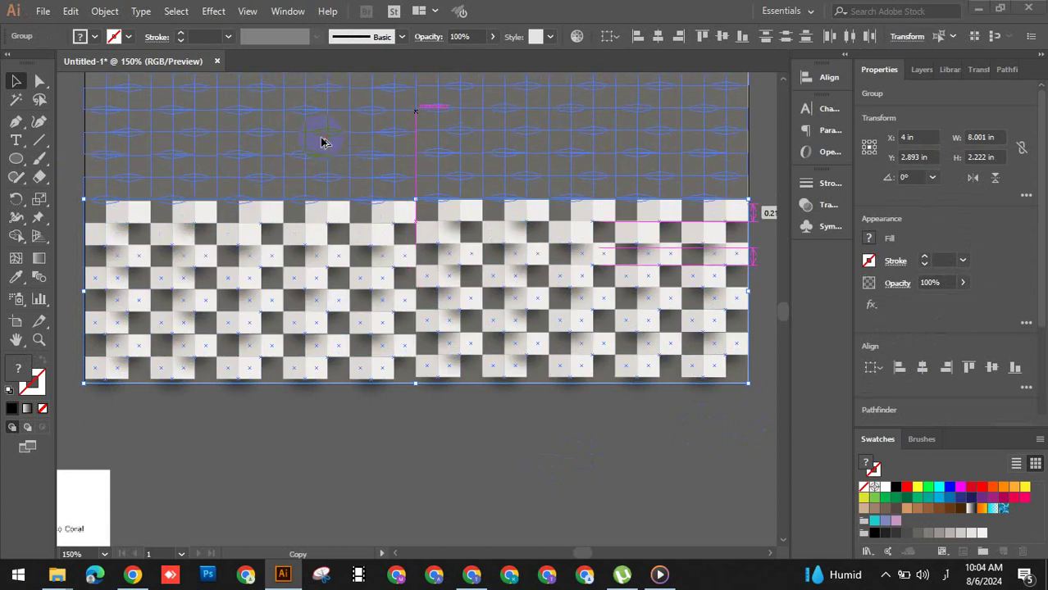
pyautogui.moveTo(320, 141); pyautogui.dragTo(323, 142)
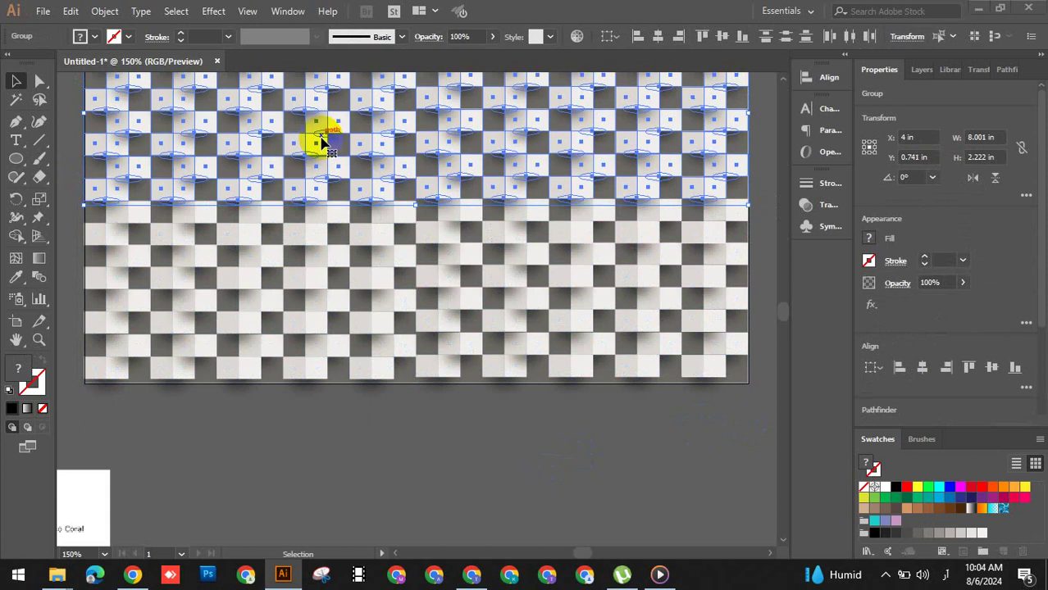
pyautogui.press('Down')
pyautogui.press('Down')
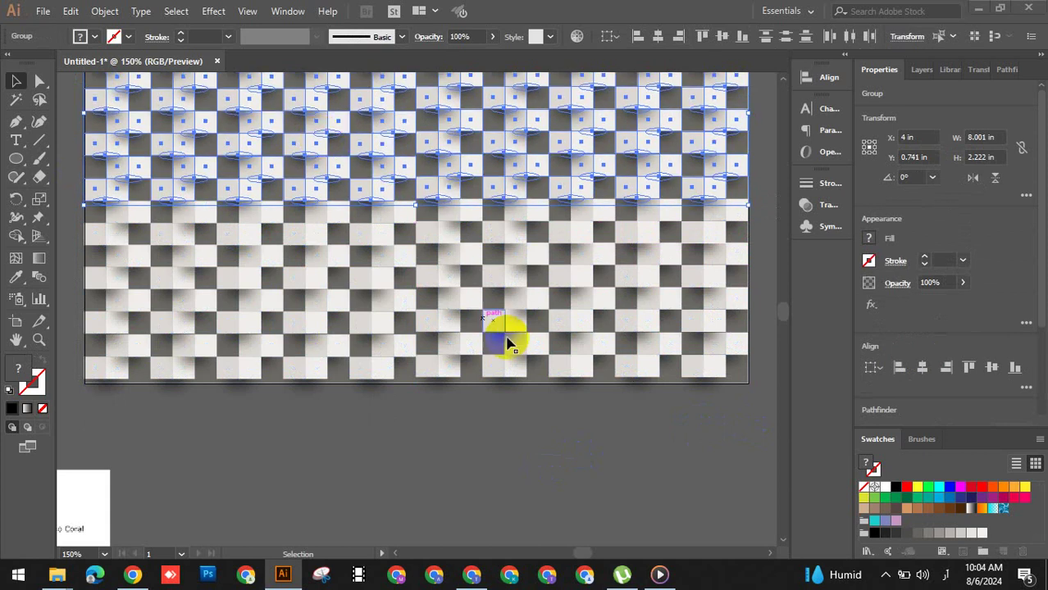
pyautogui.click(554, 448)
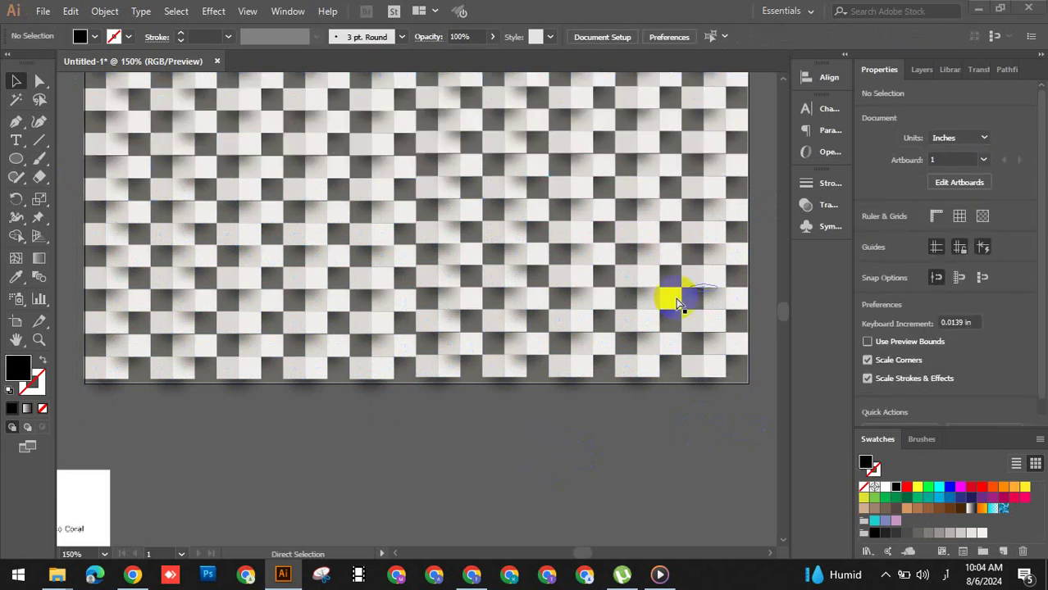
# - Zoom in and nudge the upper checker copy with arrow keys until its tiles align
pyautogui.hotkey('ctrl', '-')
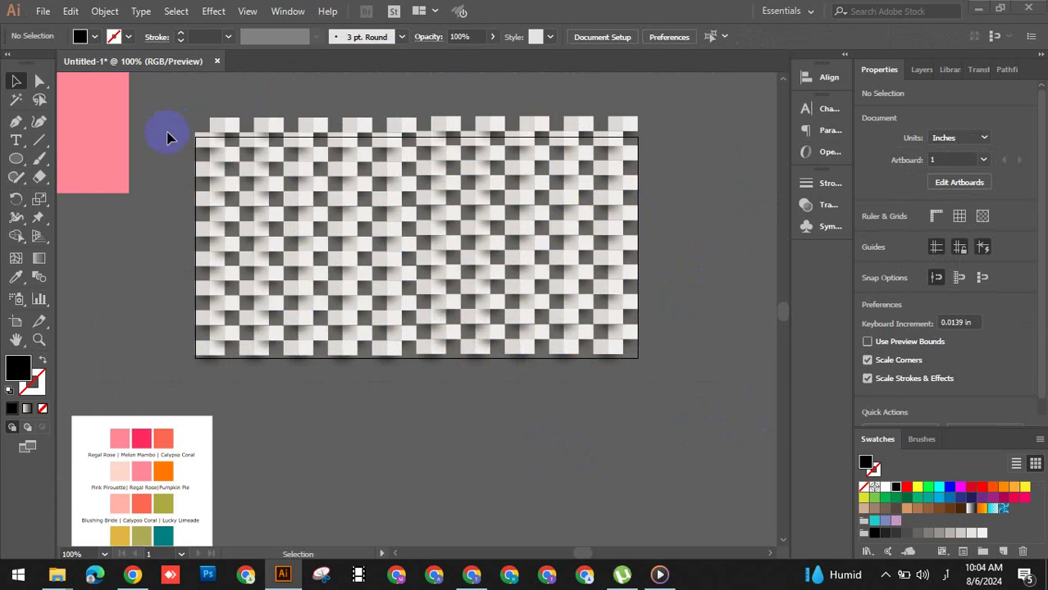
pyautogui.keyDown('ctrl'); pyautogui.click(393, 252); pyautogui.keyUp('ctrl')
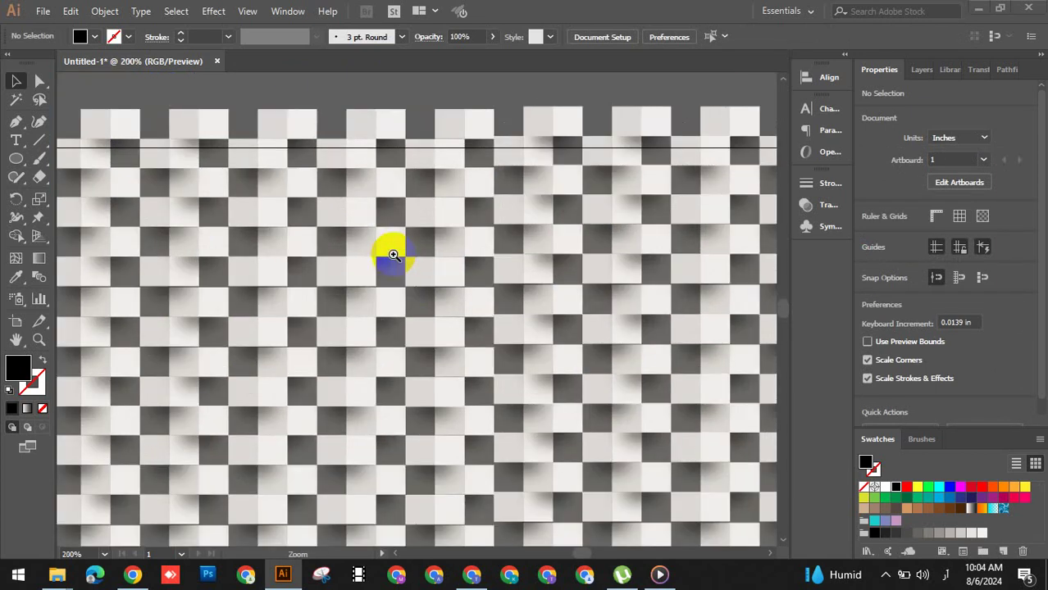
pyautogui.keyDown('ctrl'); pyautogui.click(393, 255); pyautogui.keyUp('ctrl')
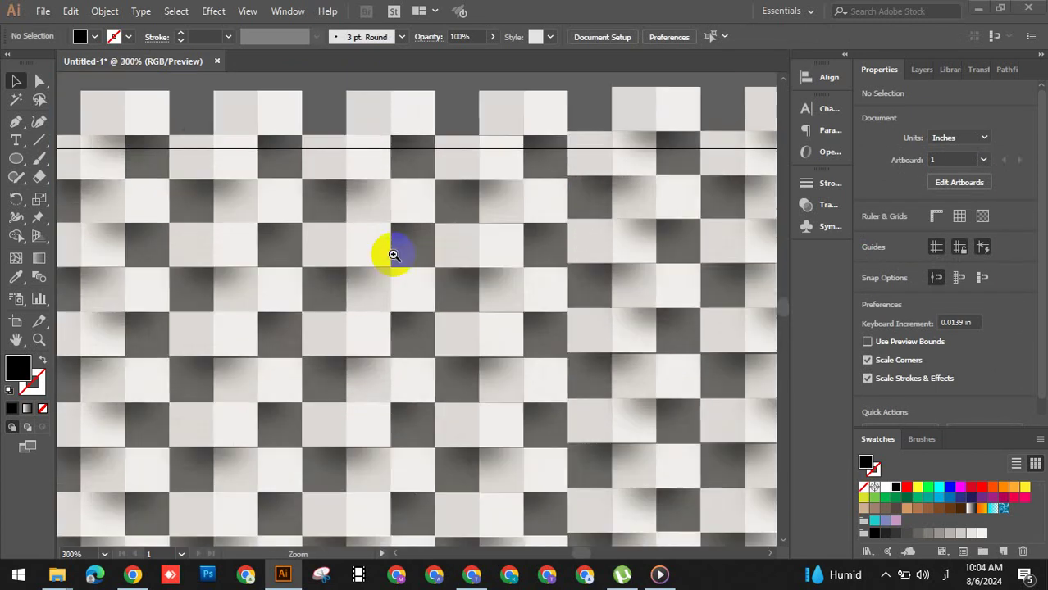
pyautogui.click(357, 337)
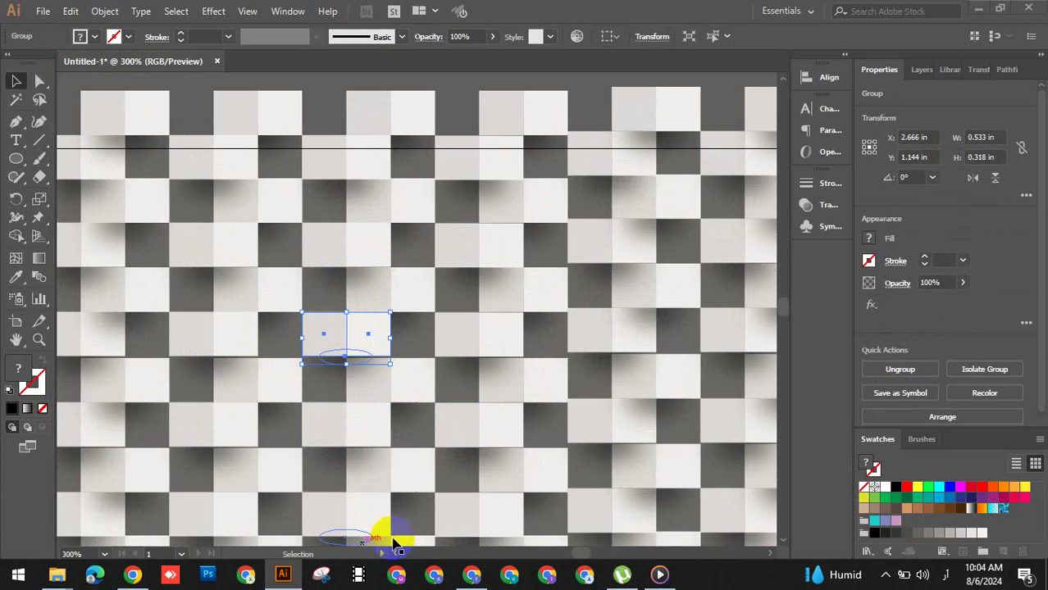
pyautogui.hotkey('ctrl', 'a')
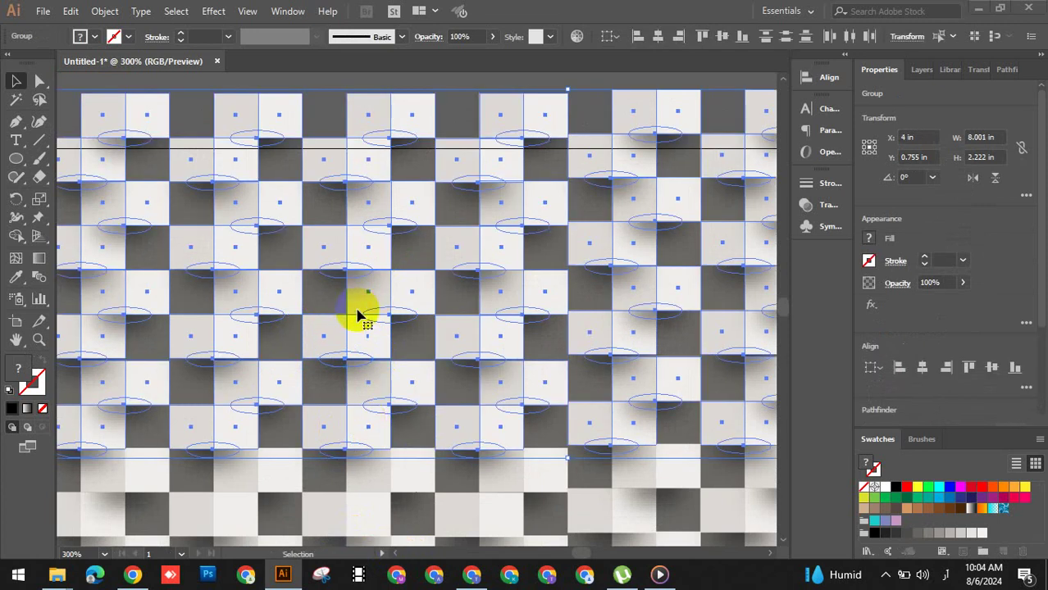
pyautogui.press('Down')
pyautogui.press('Down')
pyautogui.press('Down')
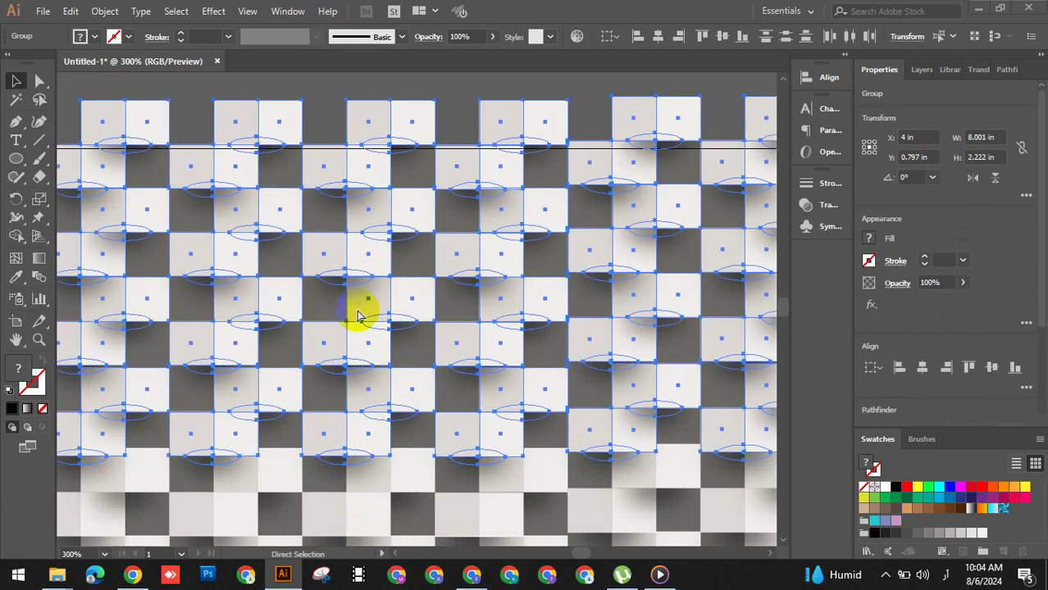
pyautogui.press('Up')
# - Zoom out and marquee-select rows and blocks to check the checkerboard's alignment
pyautogui.keyDown('ctrl'); pyautogui.keyDown('alt'); pyautogui.click(351, 312); pyautogui.keyUp('alt'); pyautogui.keyUp('ctrl')
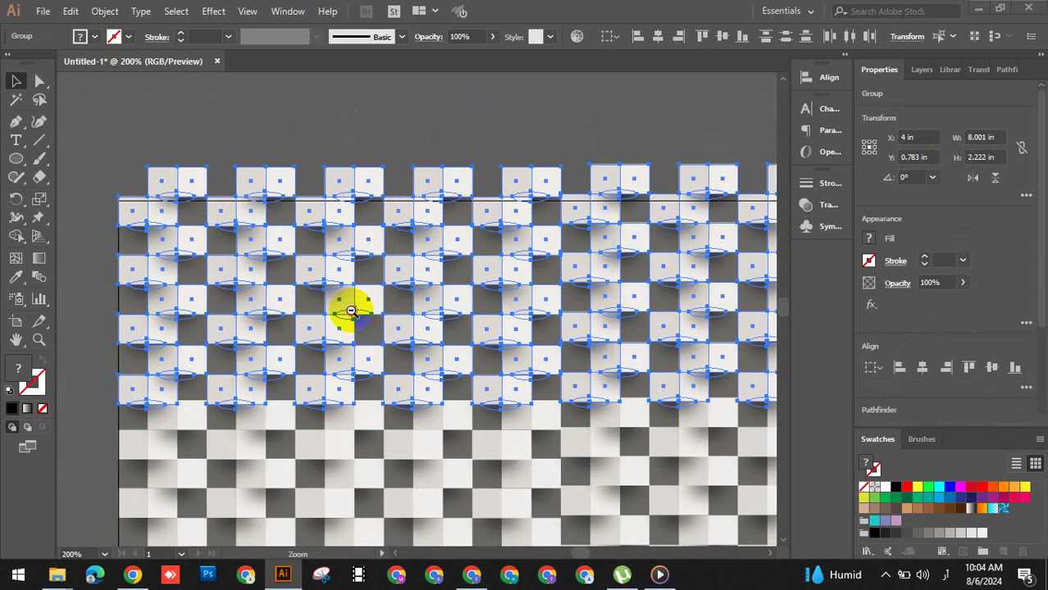
pyautogui.click(187, 386)
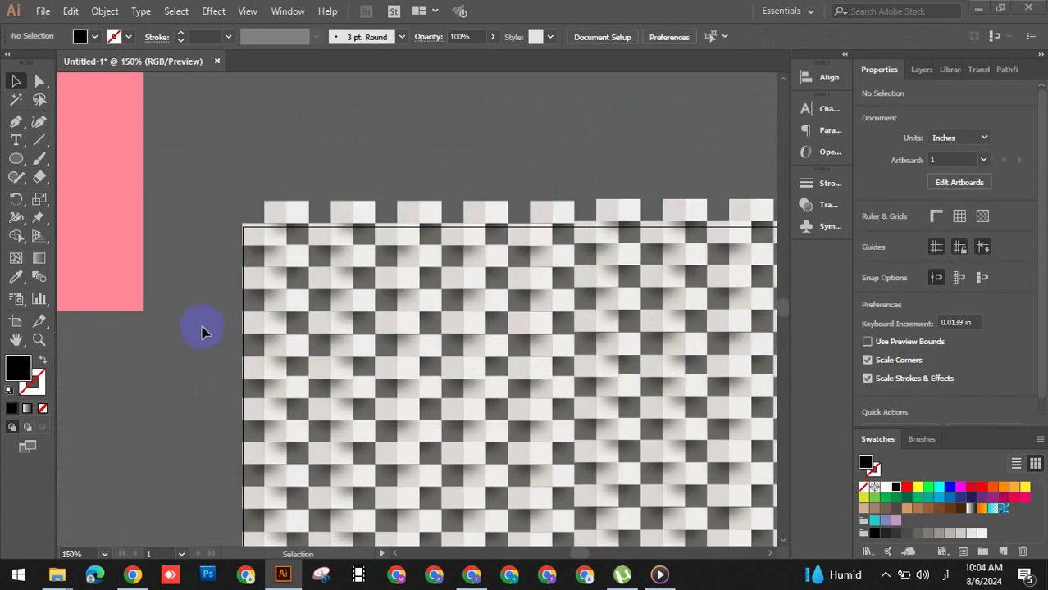
pyautogui.moveTo(428, 305); pyautogui.dragTo(517, 347)
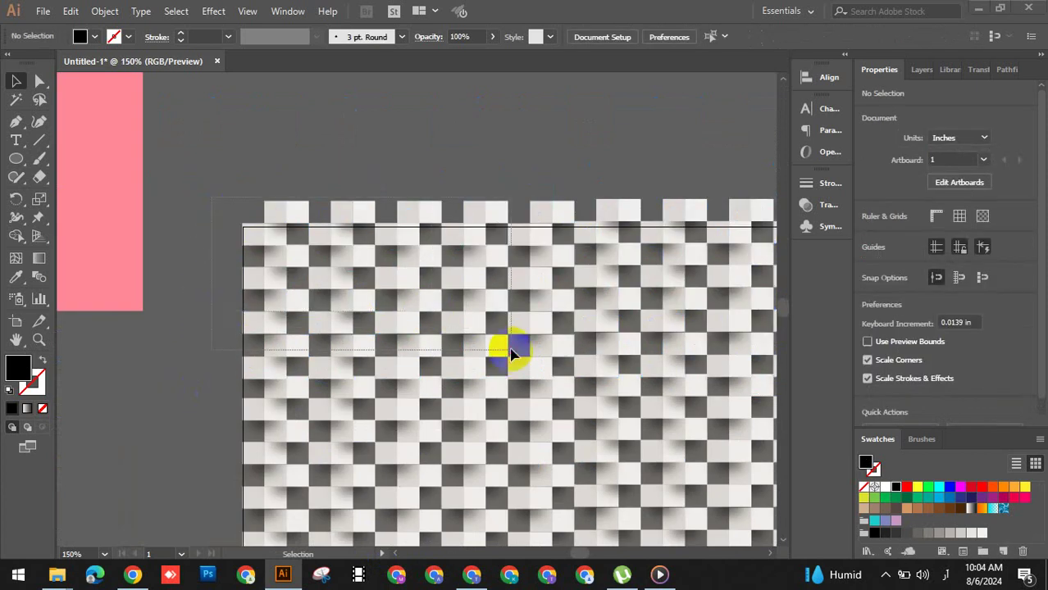
pyautogui.click(235, 328)
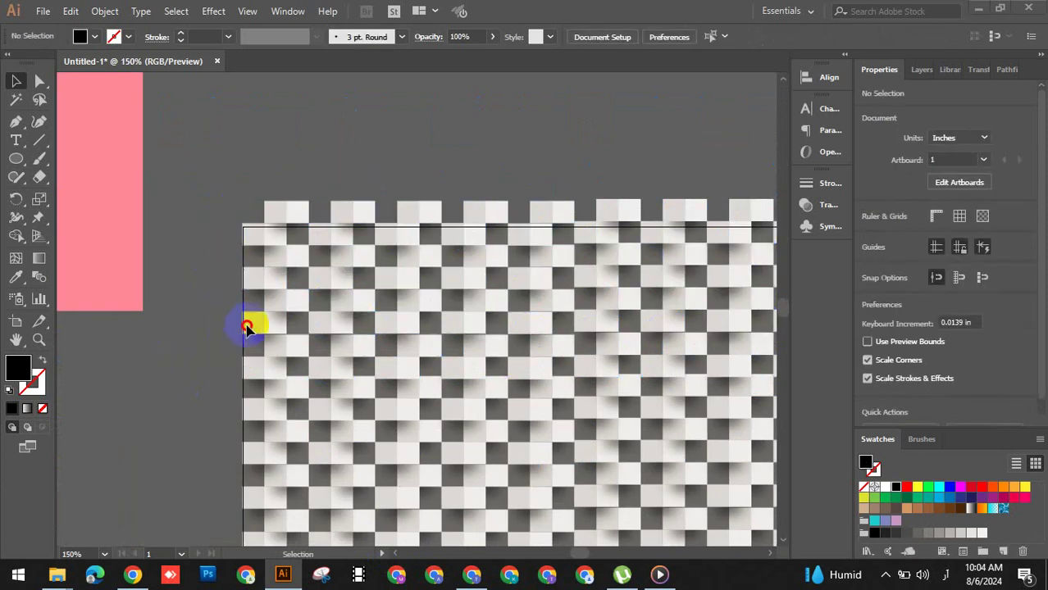
pyautogui.moveTo(246, 327); pyautogui.dragTo(842, 315)
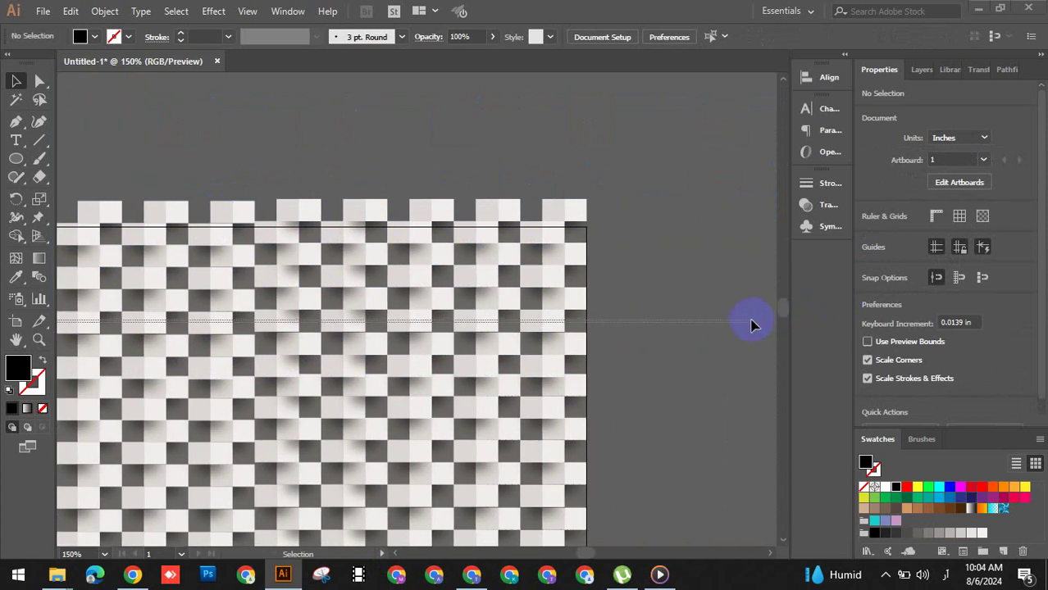
pyautogui.moveTo(842, 315); pyautogui.dragTo(751, 322)
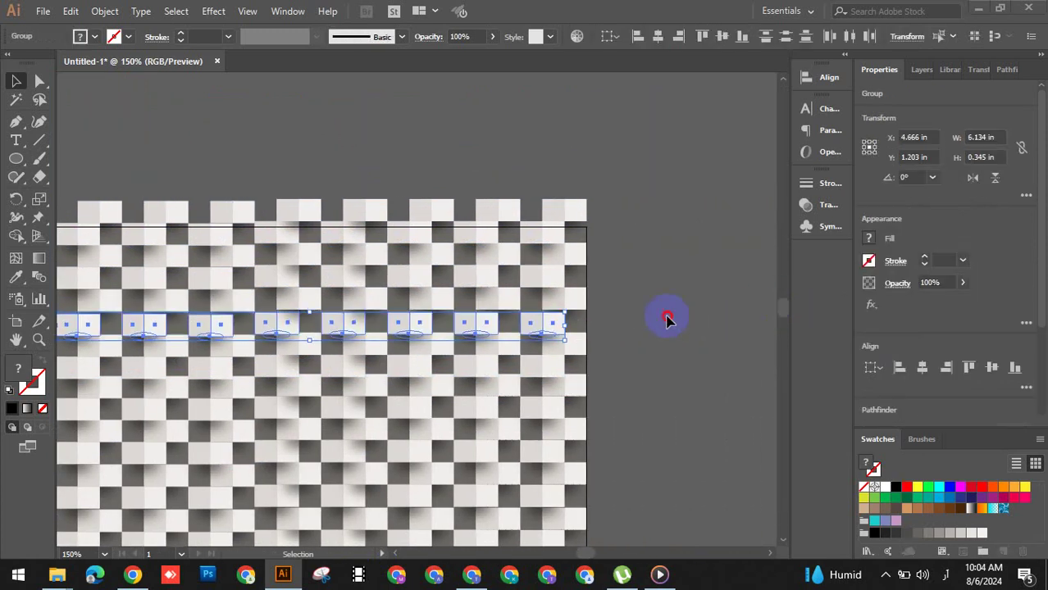
pyautogui.click(667, 319)
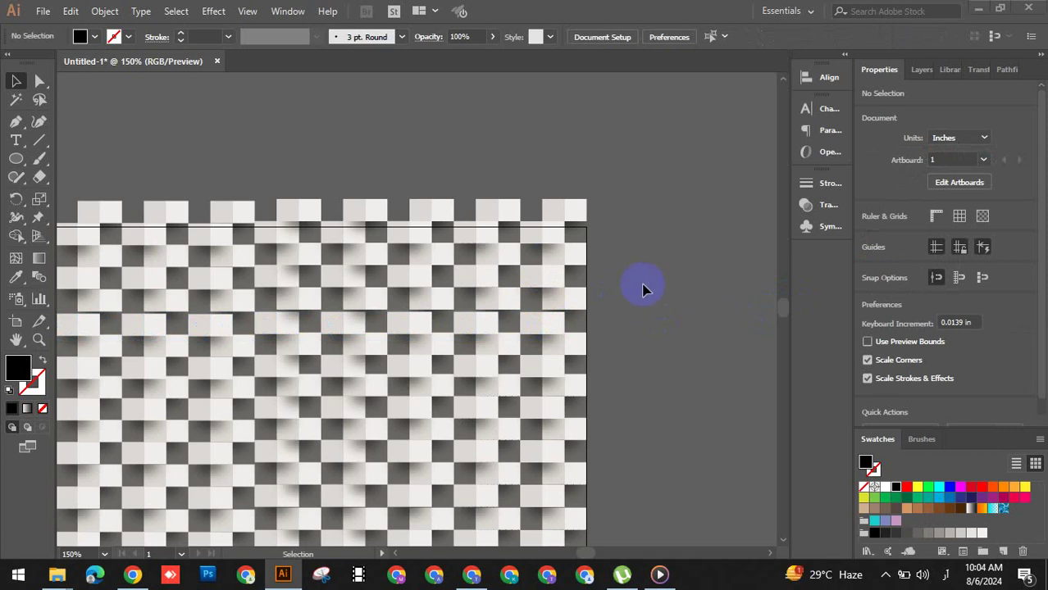
pyautogui.moveTo(643, 289); pyautogui.dragTo(135, 168)
pyautogui.click(664, 303)
pyautogui.moveTo(649, 307); pyautogui.dragTo(105, 156)
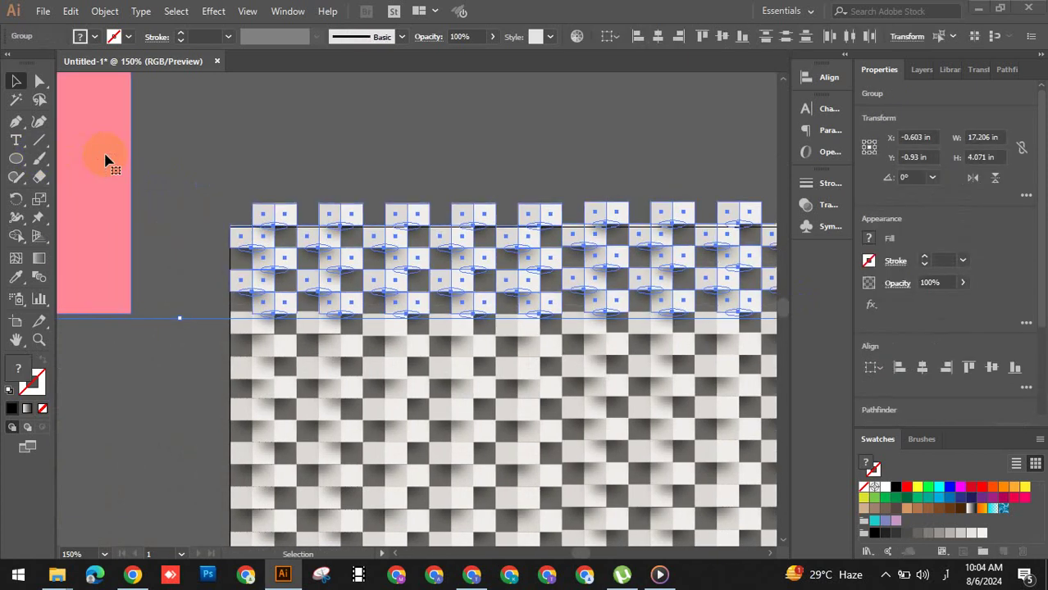
pyautogui.click(204, 175)
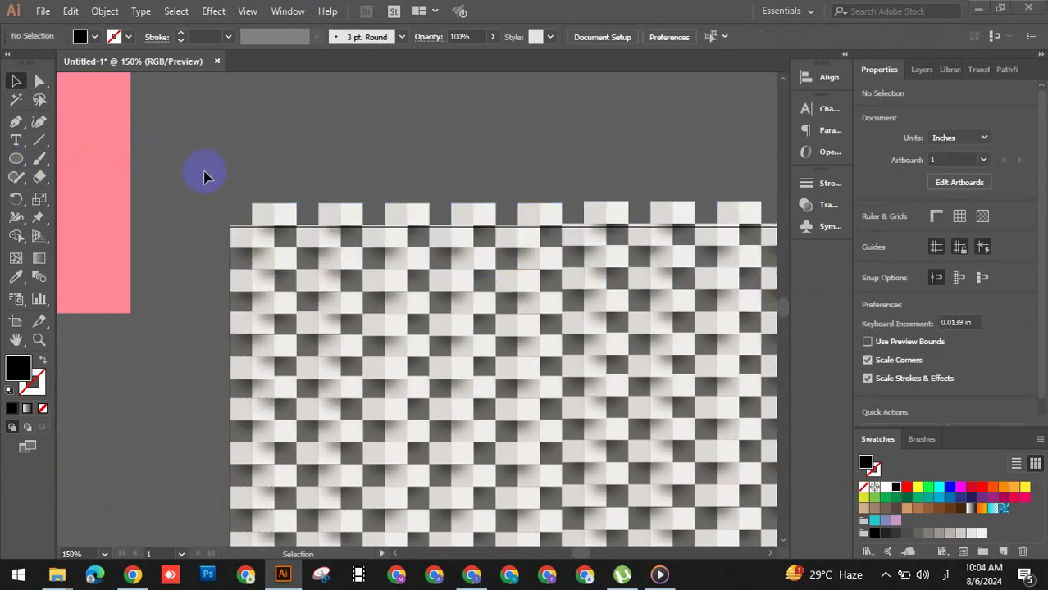
# - Zoom to 200% on the checkerboard's top edge, then show the hidden system-tray icons
pyautogui.click(302, 418)
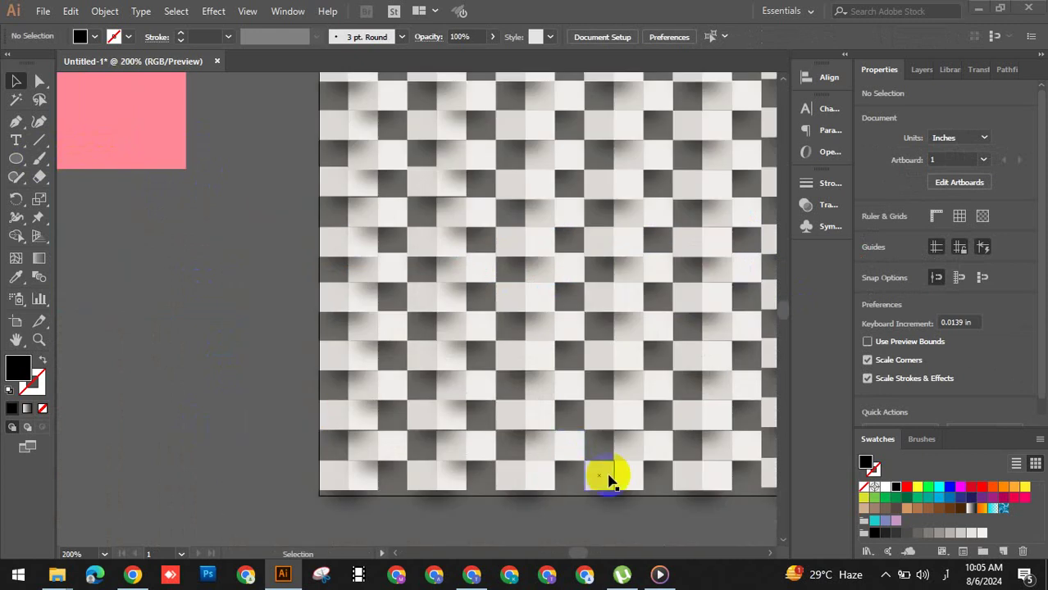
pyautogui.scroll(2, 779, 314)
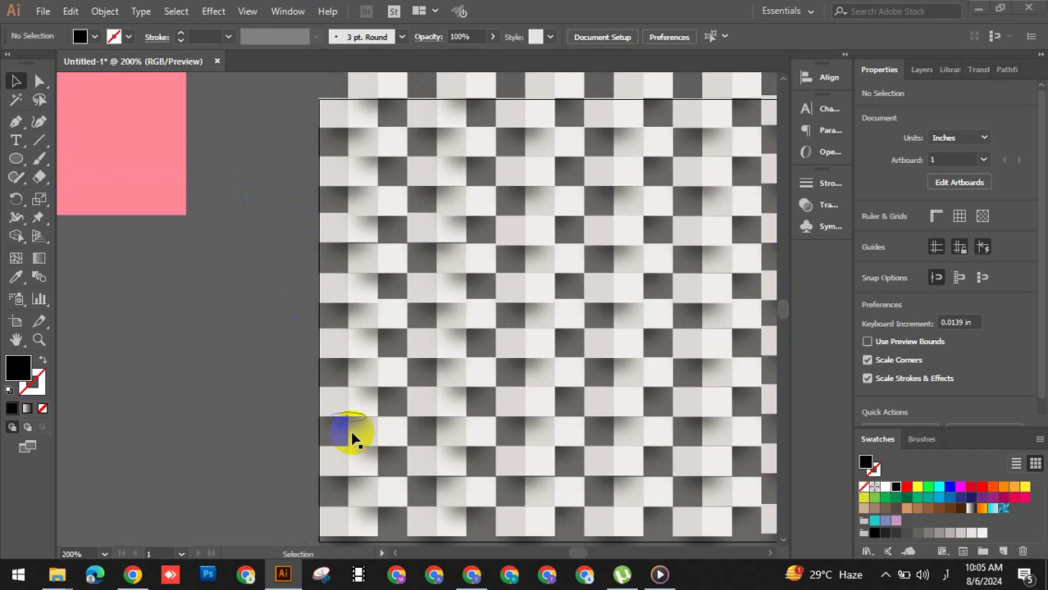
pyautogui.moveTo(660, 574)
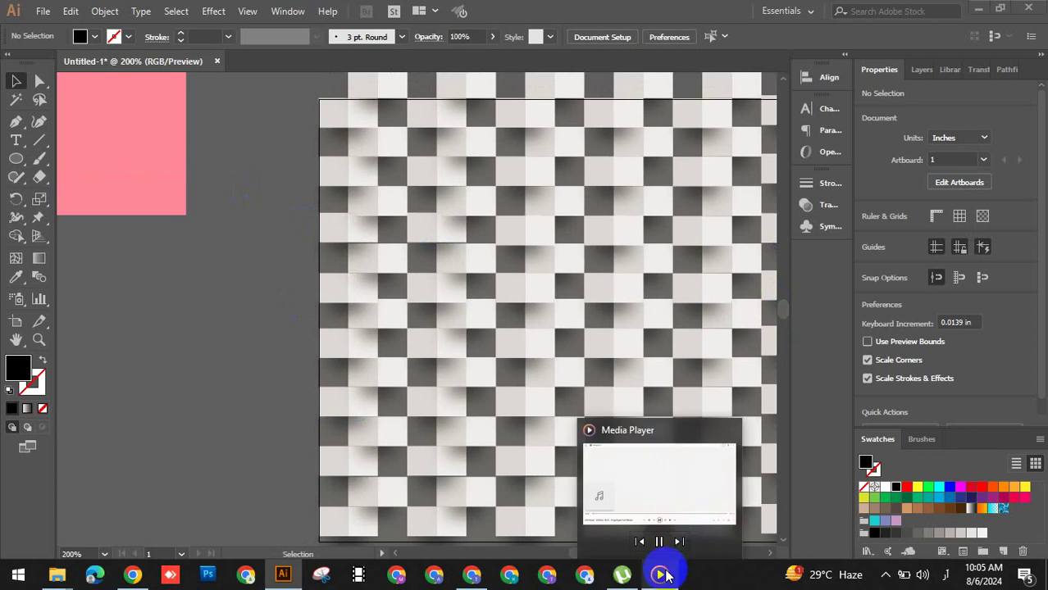
pyautogui.click(885, 574)
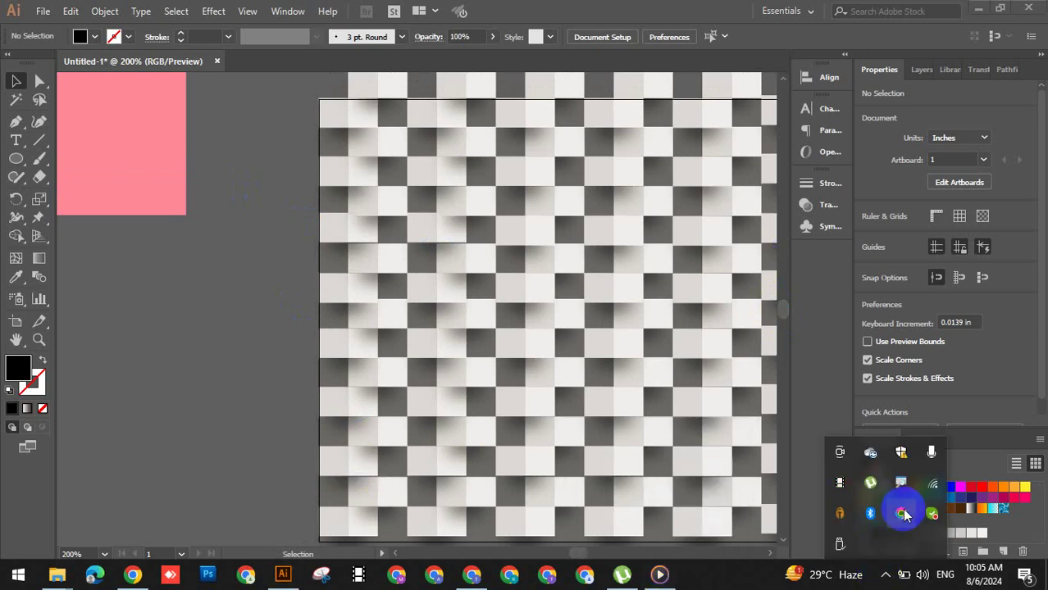